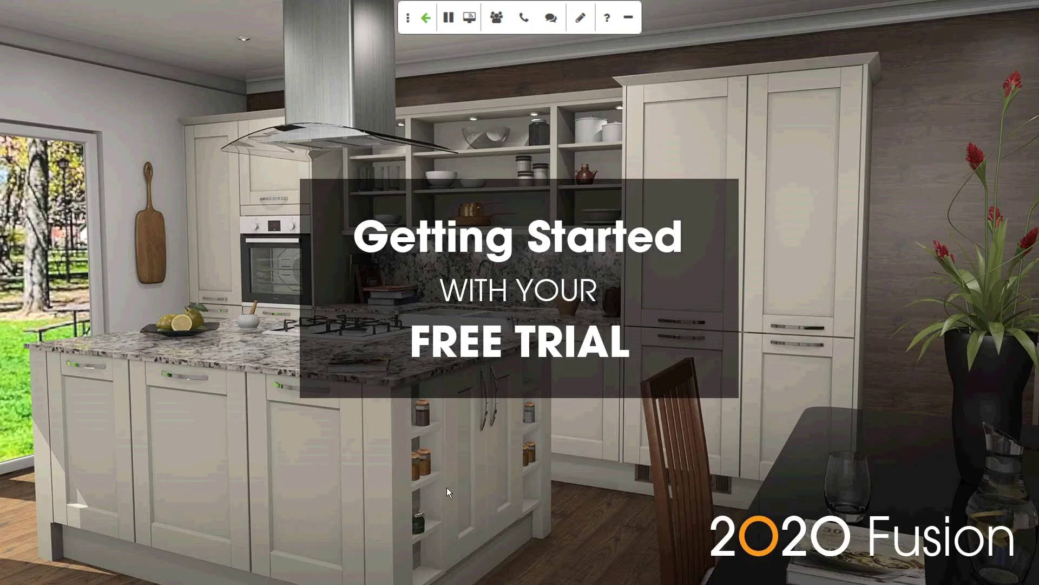
Step: Advance past the Introduction slide and switch to 2020 Fusion's Wall Layout Wizard
key(Right)
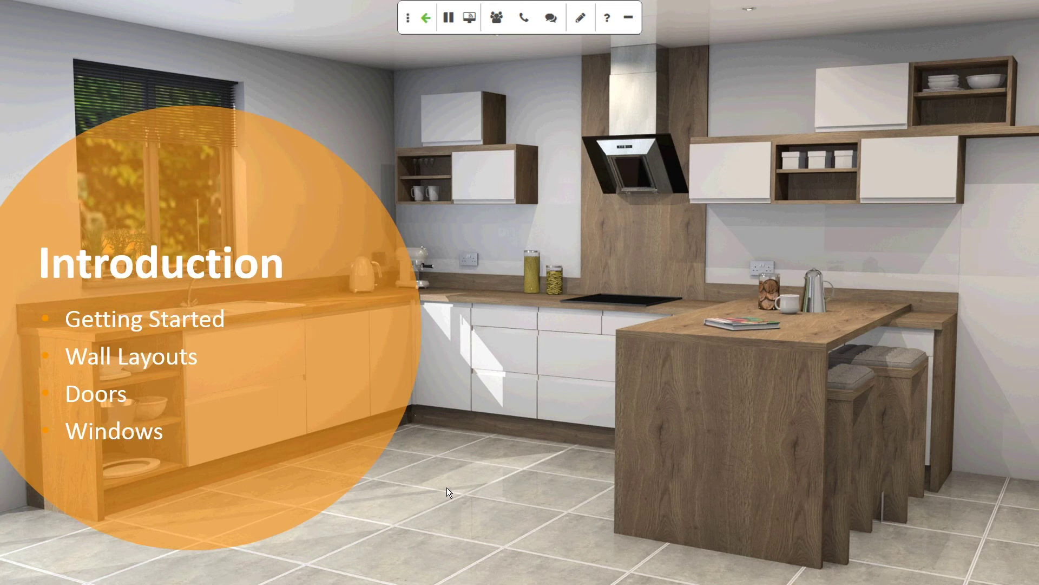
key(alt+Tab)
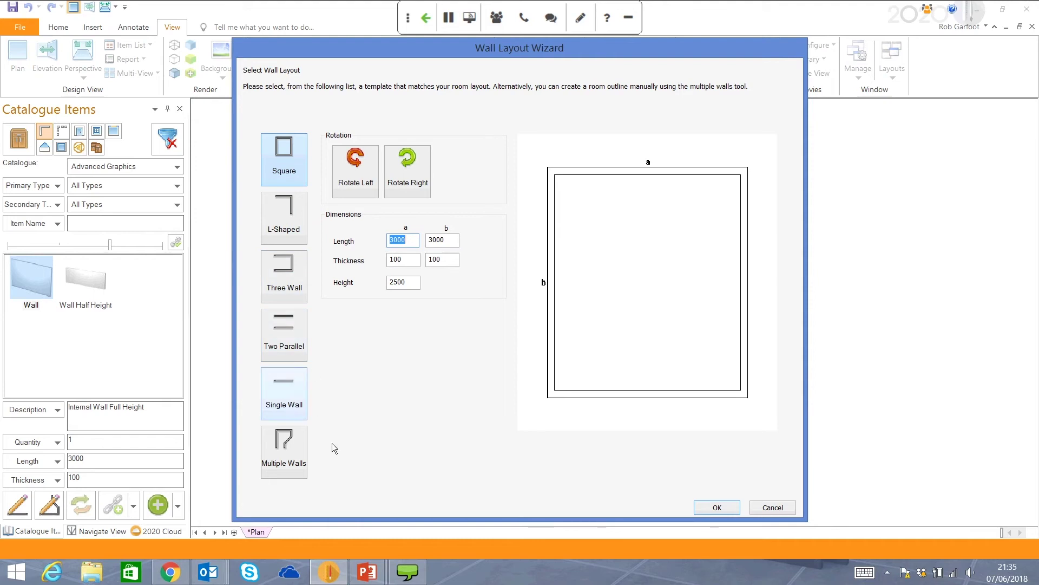
Step: Switch to Multiple Walls and add the 4000 mm top wall
click(291, 466)
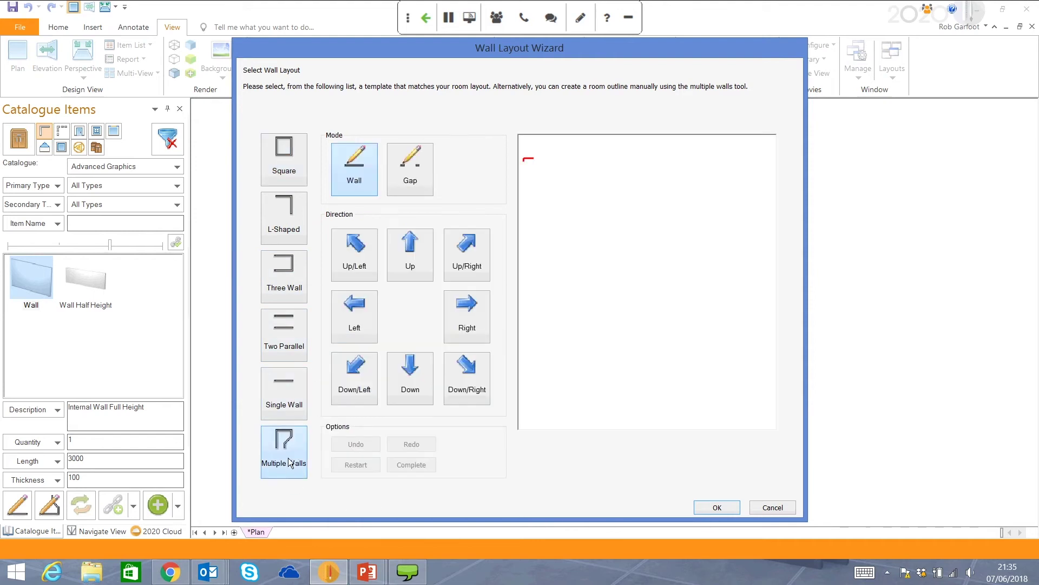
click(467, 325)
text(4000)
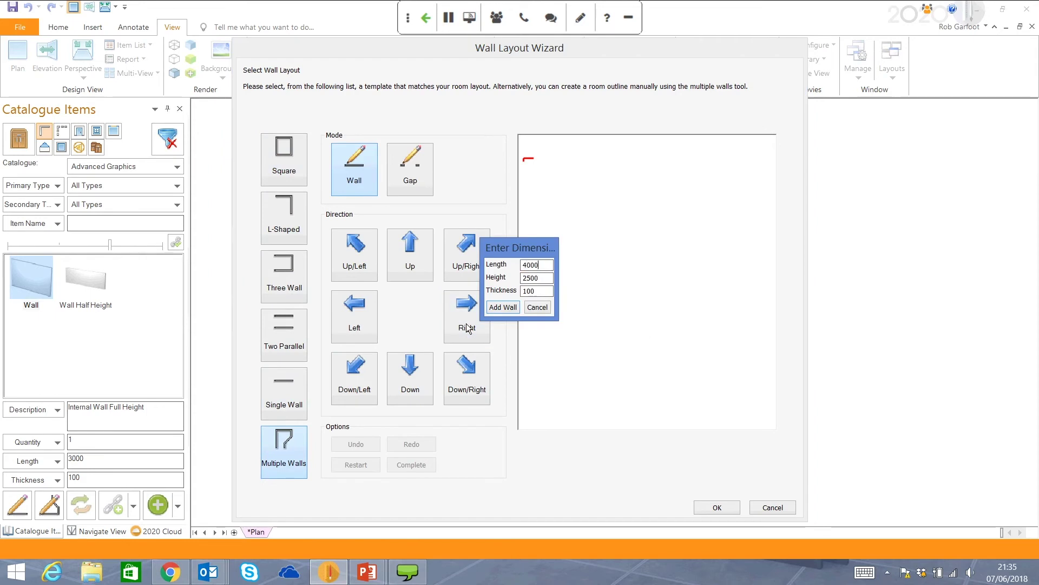
key(Tab)
key(Tab)
key(Return)
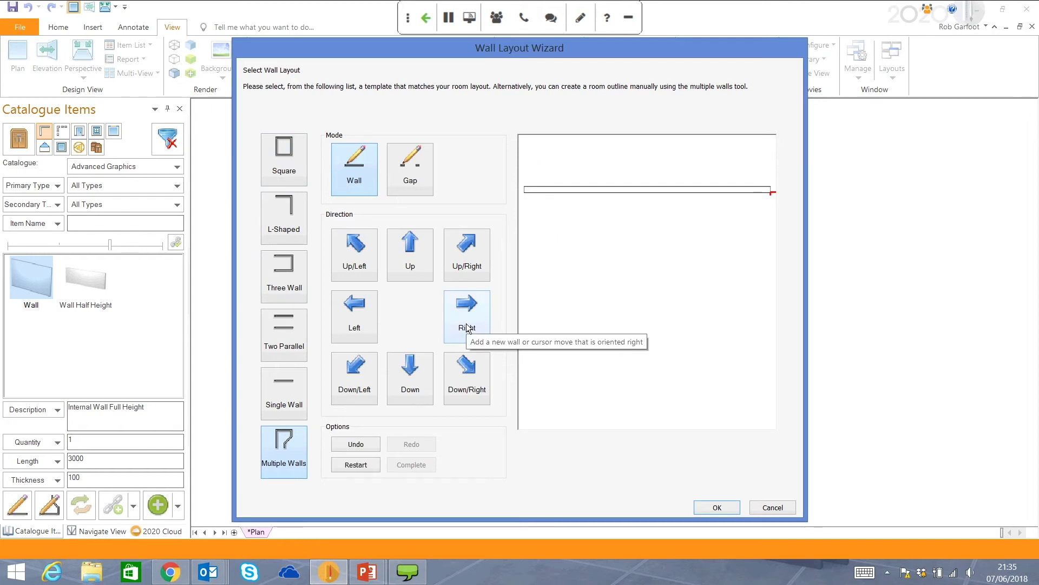
Step: Add a 3500 mm side wall at 200 thickness and a 2000 mm bottom wall at 100 thickness
click(468, 328)
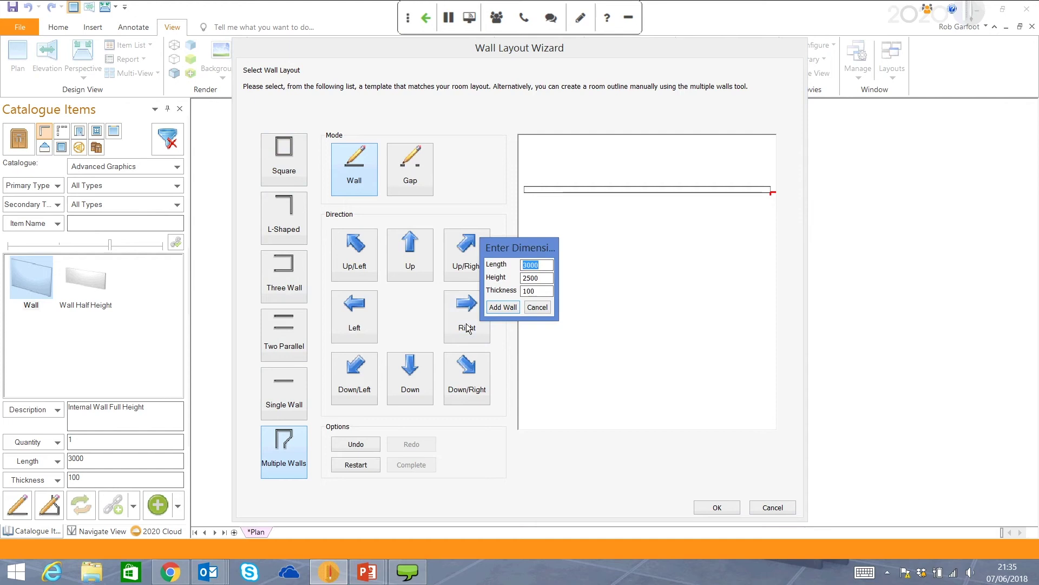
text(3500)
key(Tab)
key(Tab)
text(200)
key(Return)
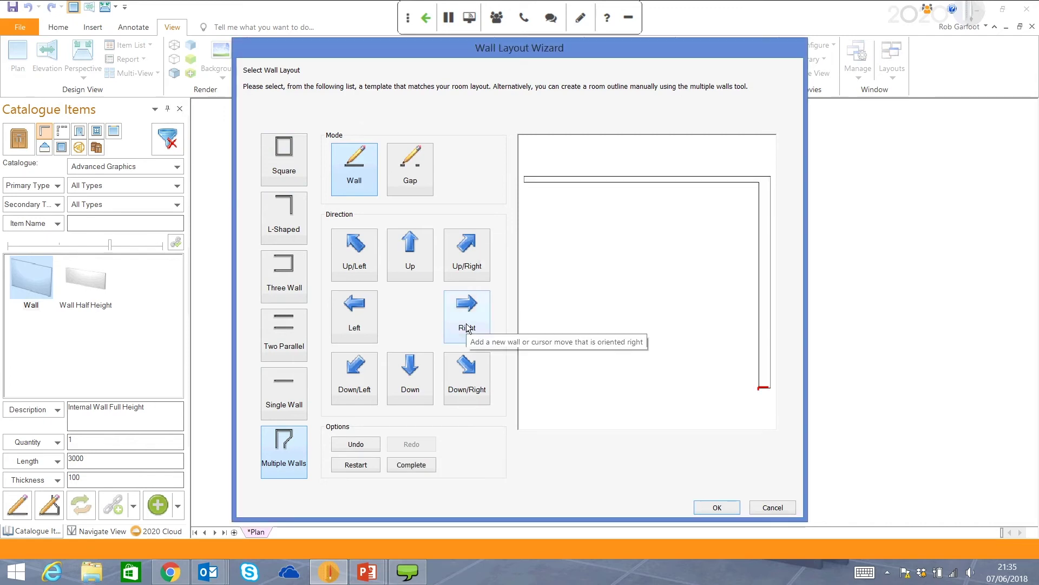
click(467, 327)
text(200)
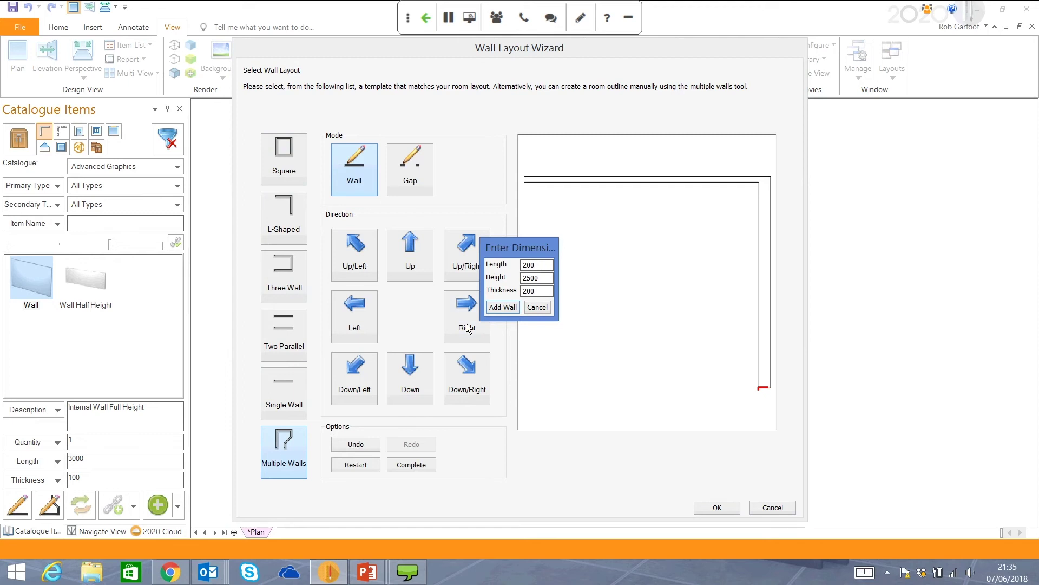
text(0)
key(Tab)
key(Tab)
text(100)
key(Return)
Step: Add the notch walls: 500, 1000, 500, then 1000 mm at the bottom left
click(467, 327)
text(500)
key(Return)
click(467, 327)
text(1000)
key(Return)
click(468, 327)
text(5)
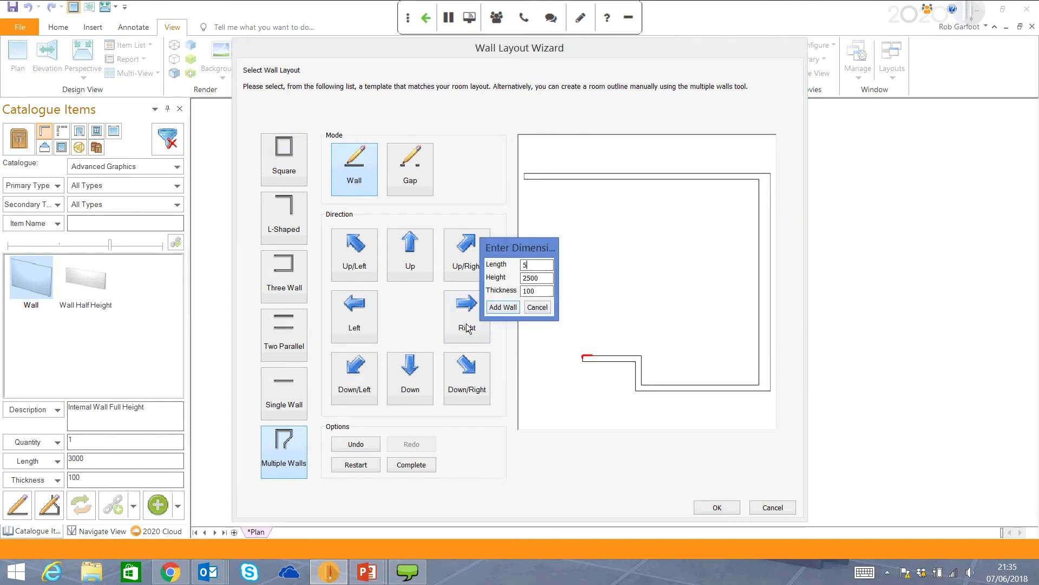
text(00)
key(Return)
click(467, 327)
text(1000)
key(Return)
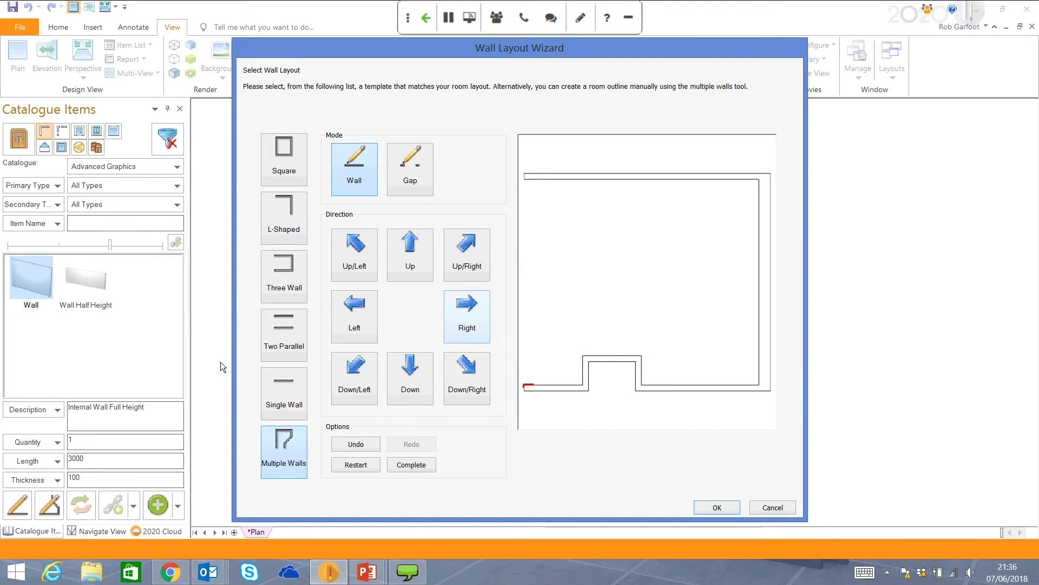
Step: Discard a diagonal wall and close the outline with the final 3500 mm wall
click(483, 253)
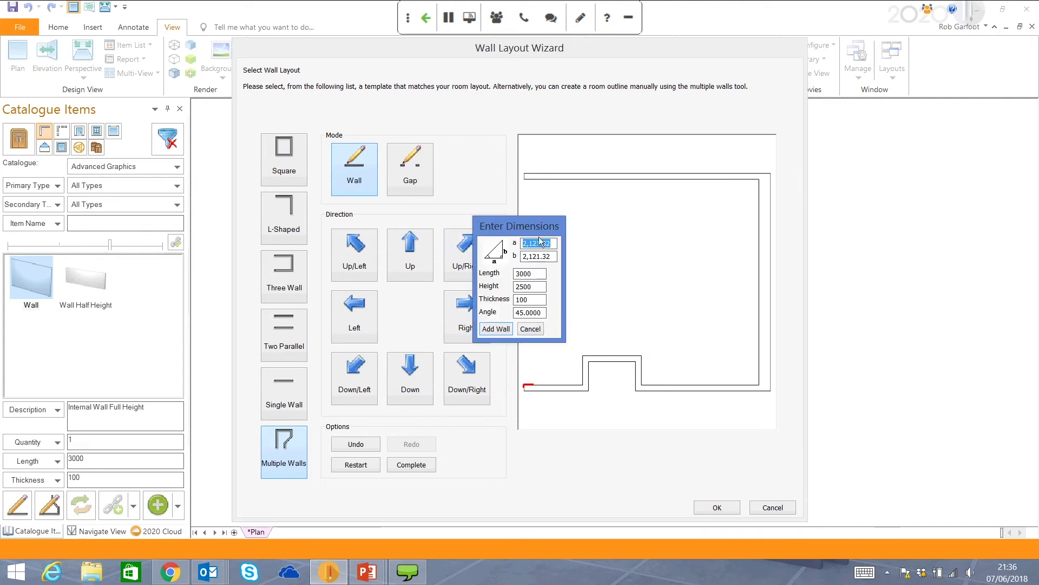
click(530, 329)
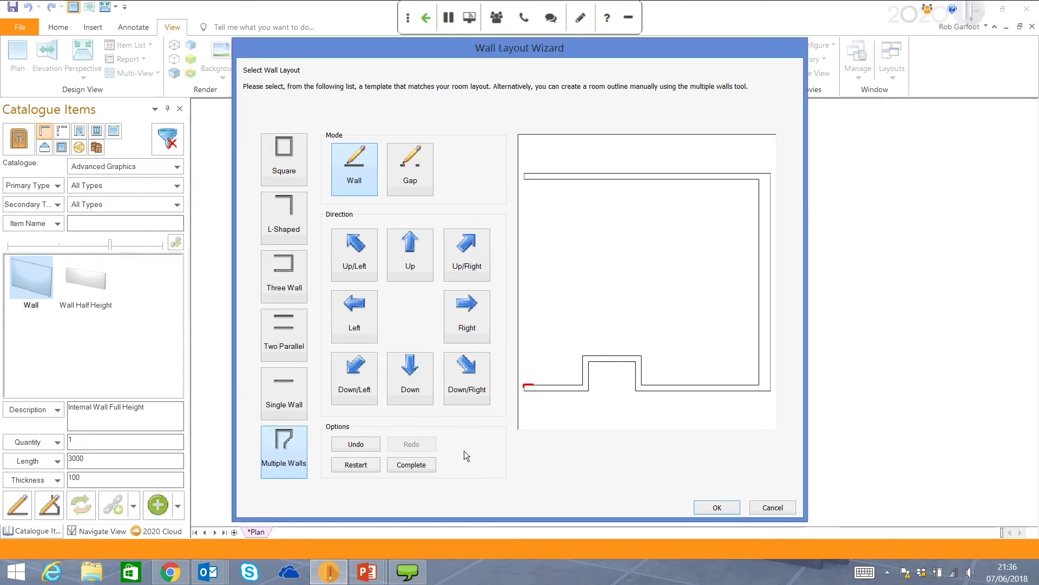
click(424, 465)
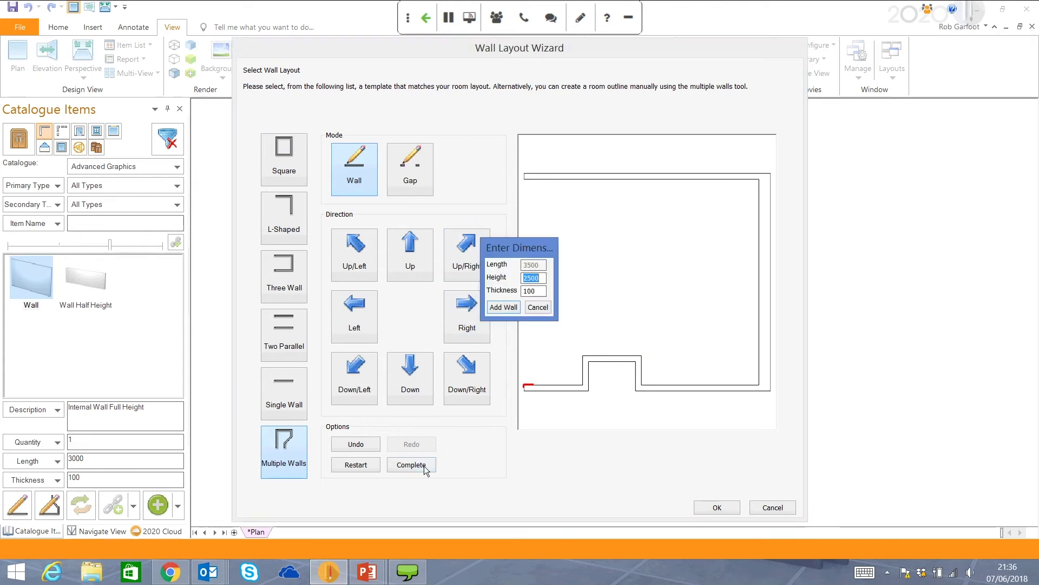
click(508, 308)
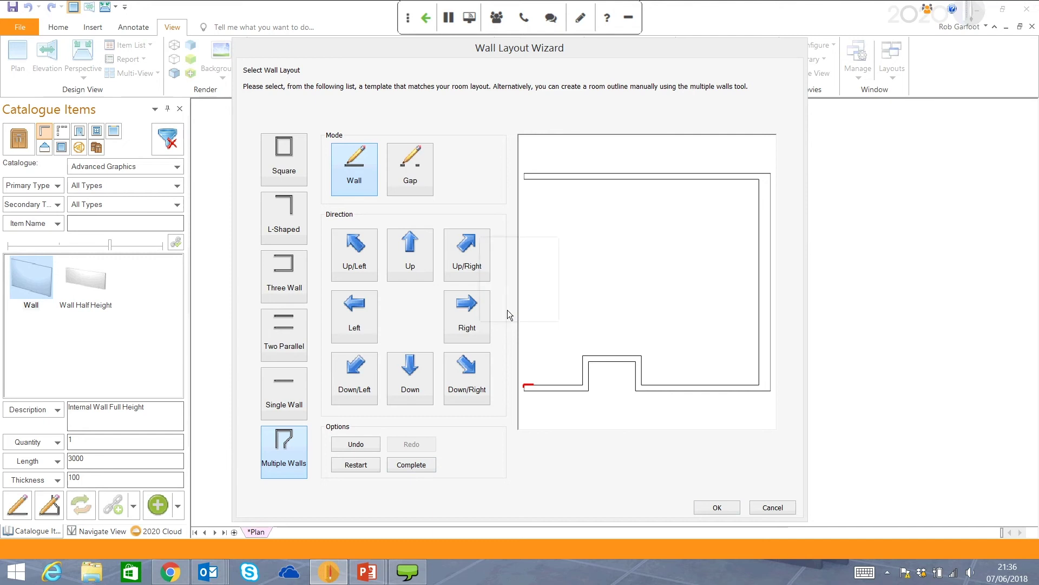
Step: Accept the room layout, preview All Spice and City Chic, then apply the Classic Cream theme
click(725, 509)
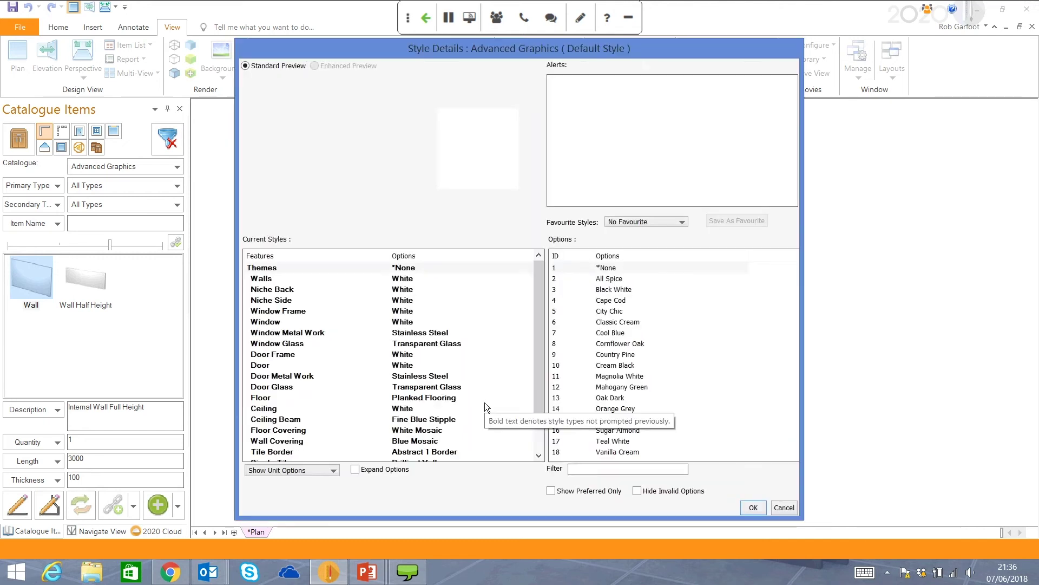
click(609, 279)
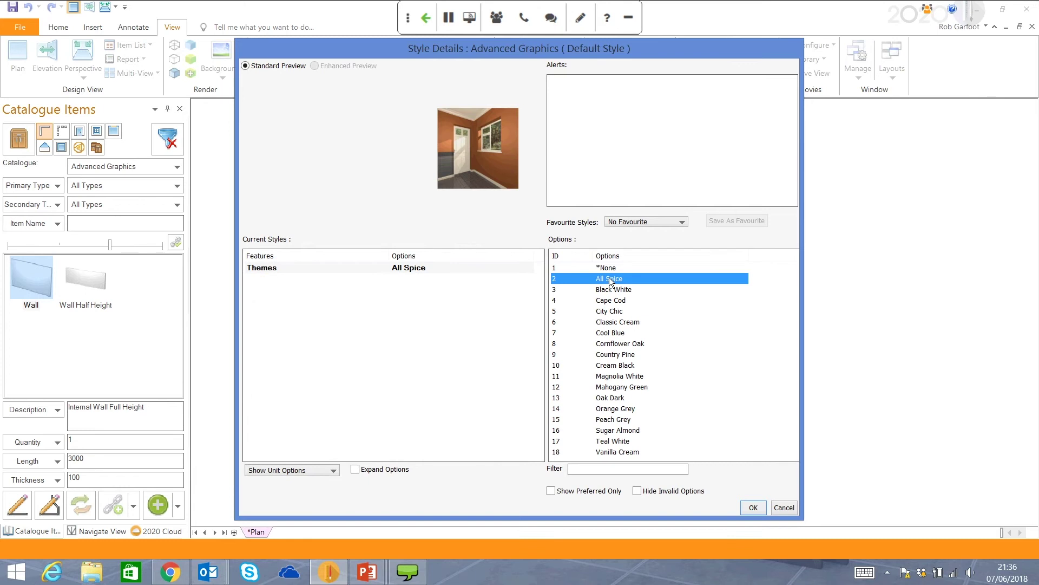
key(Down)
key(Down)
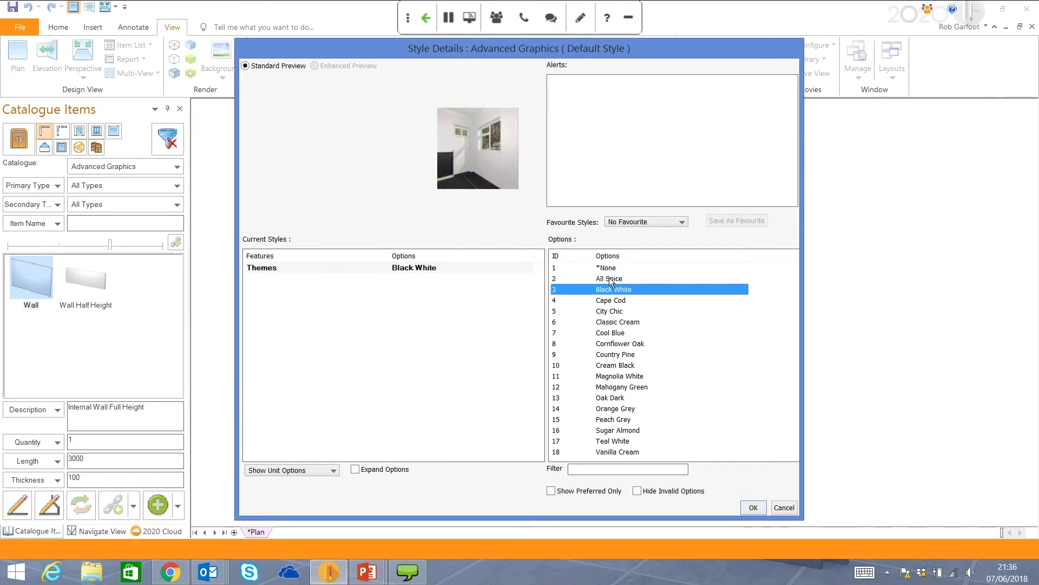
key(Down)
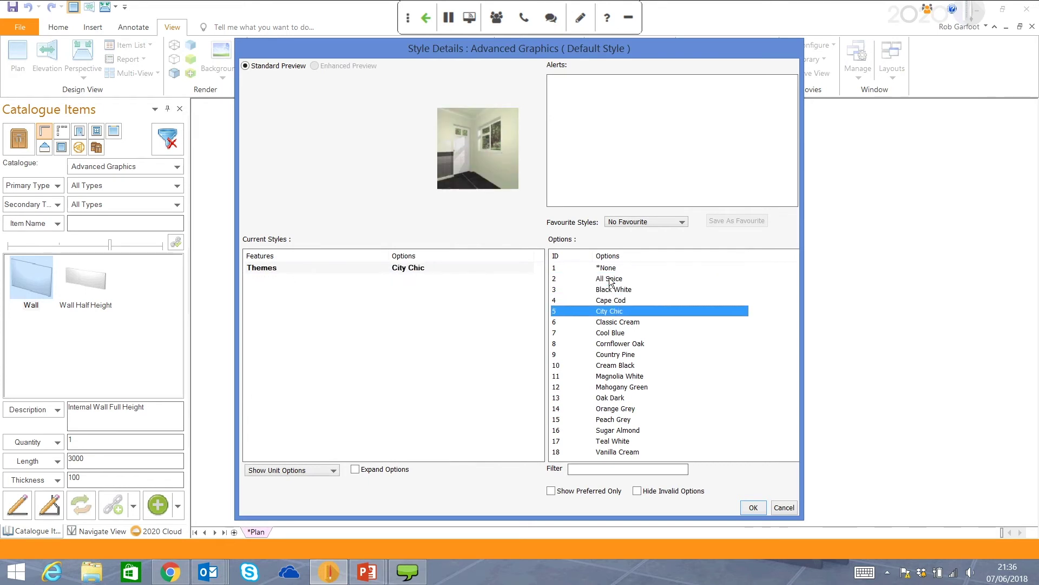
key(Down)
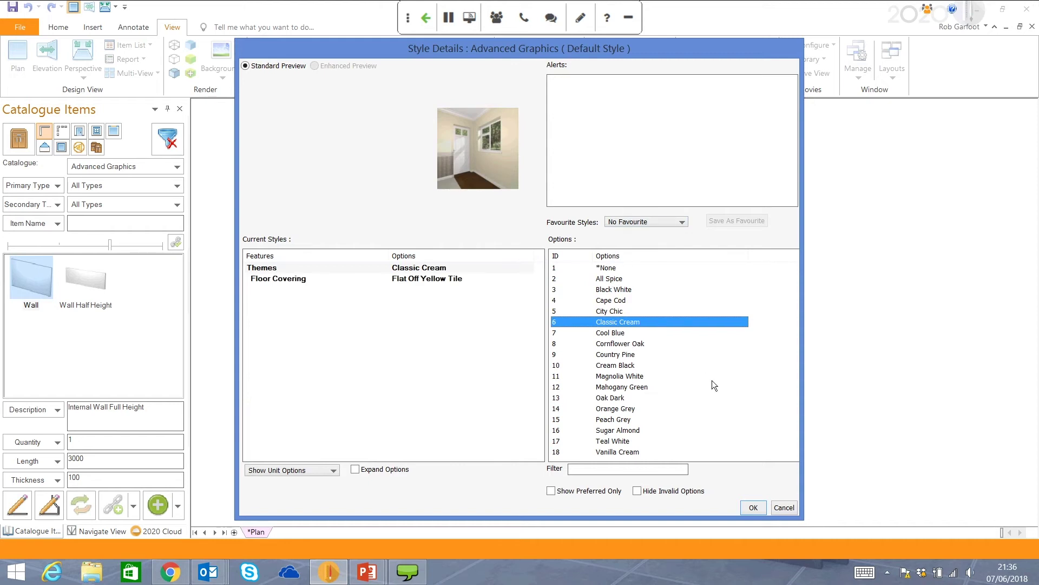
click(754, 506)
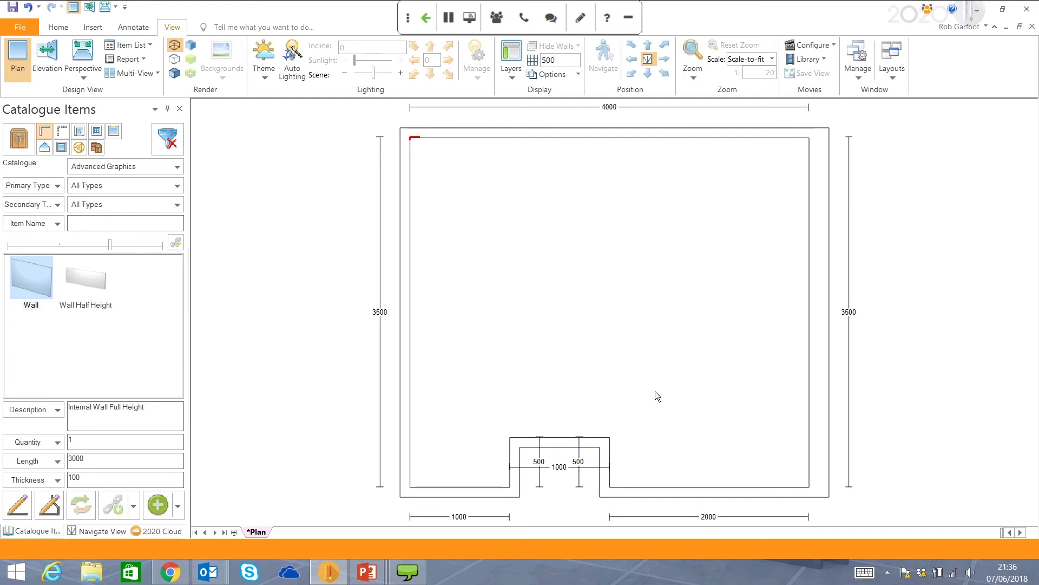
click(21, 27)
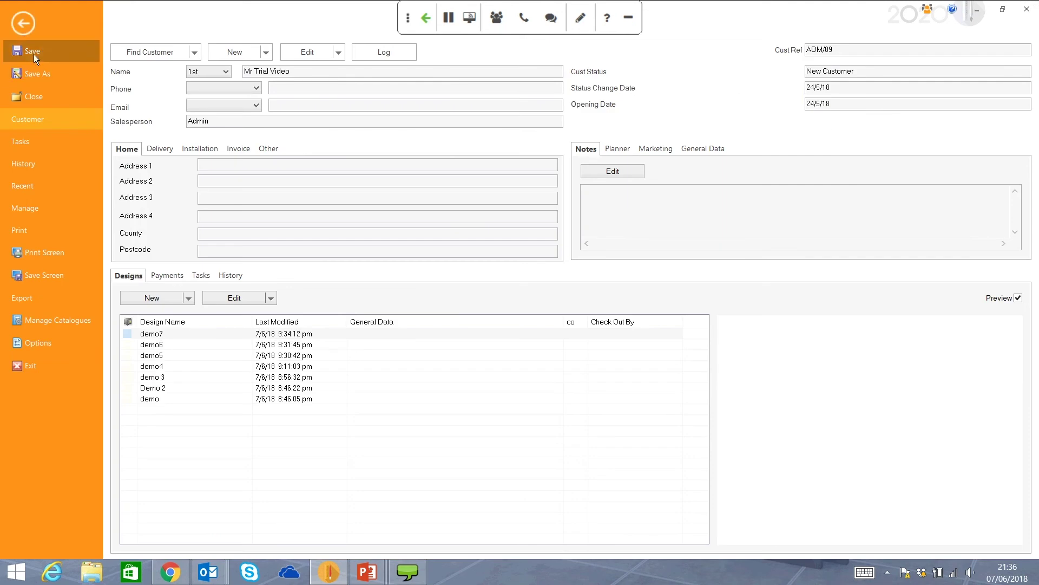
click(22, 23)
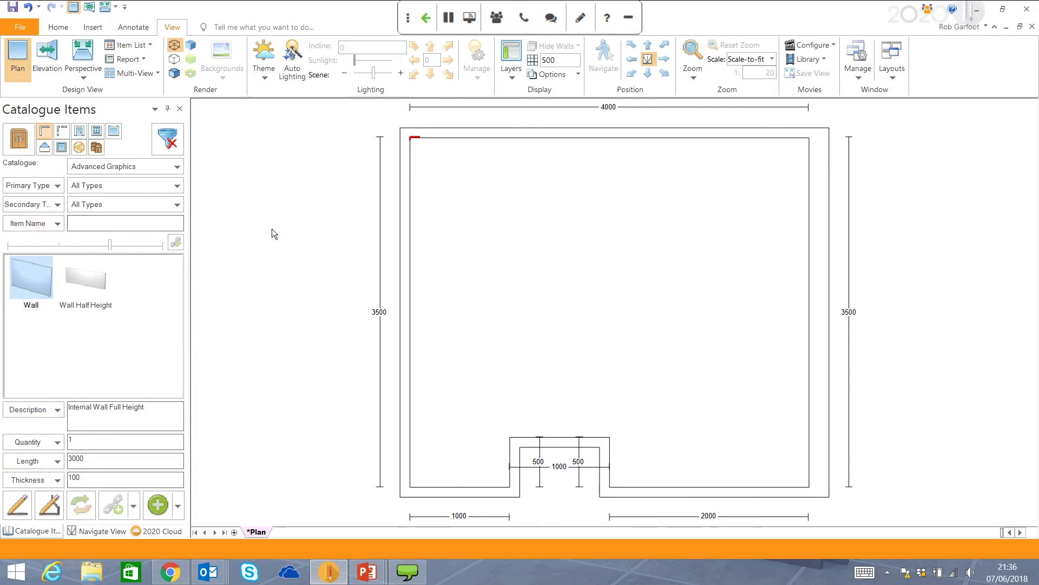
Step: Filter the catalogue to Interior Solid doors and select the IDS2 door
click(79, 132)
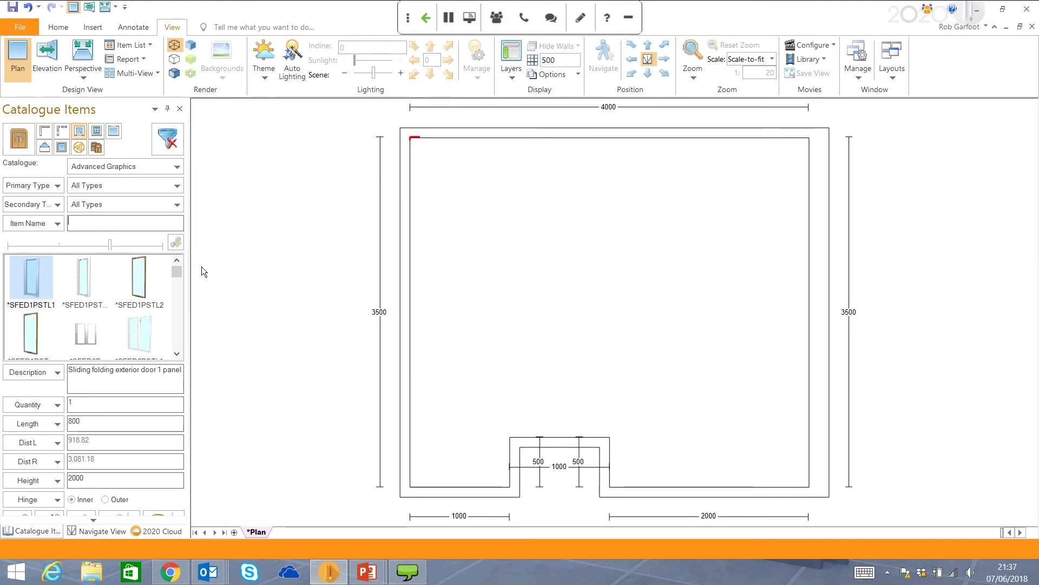
drag(177, 272, 182, 293)
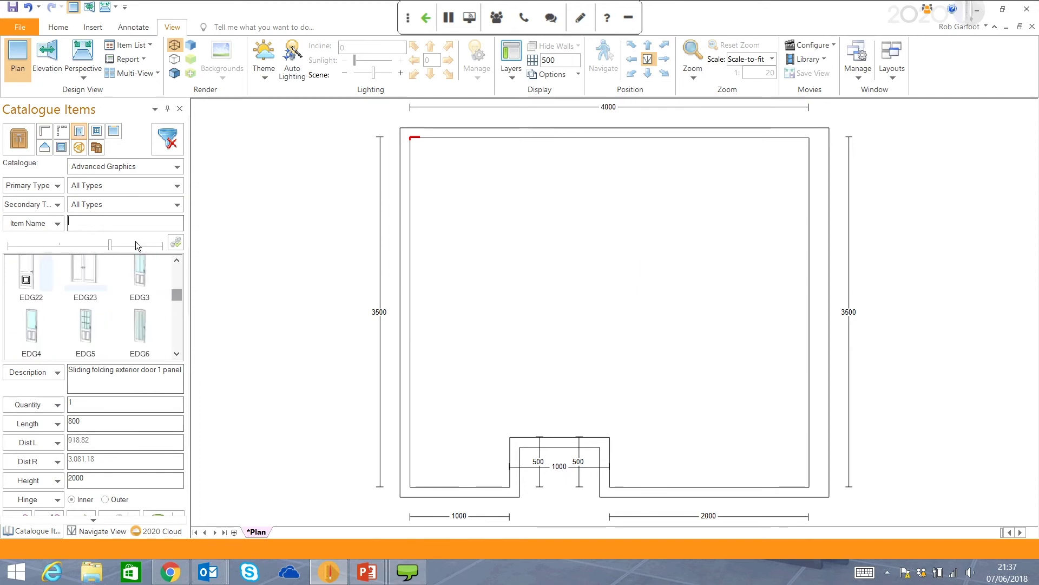
click(114, 188)
click(122, 214)
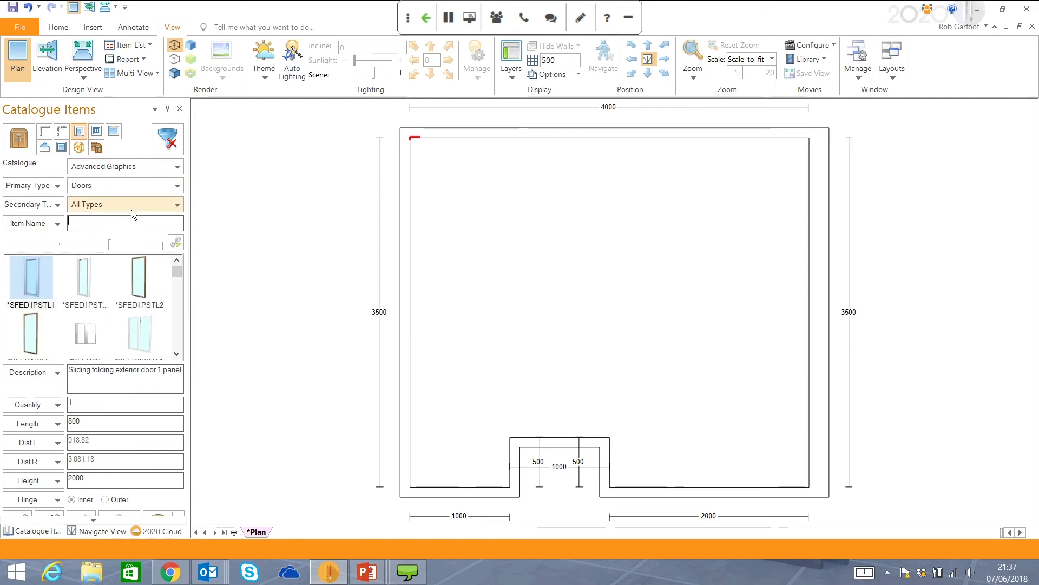
click(131, 206)
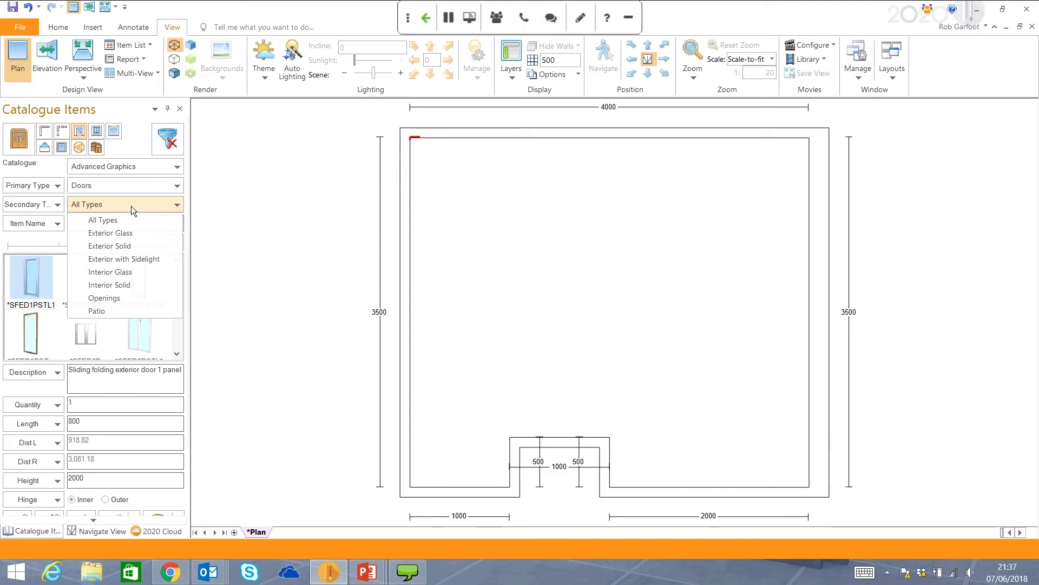
click(131, 285)
click(177, 353)
click(177, 353)
click(177, 353)
click(177, 353)
click(177, 353)
click(92, 315)
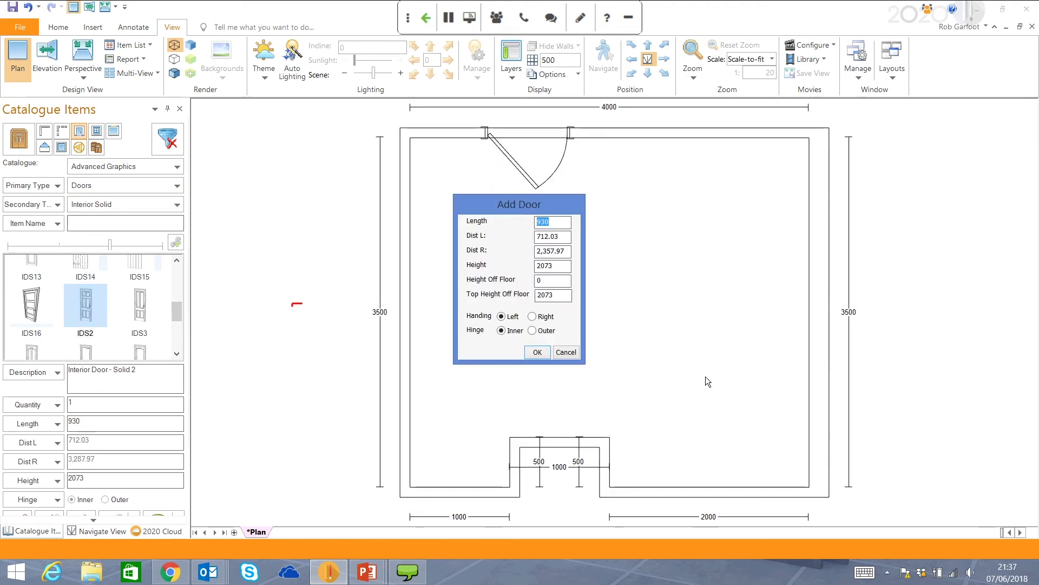
Step: Position the 930 mm door 200 mm from the left and show the door plan-view options
key(Tab)
text(200)
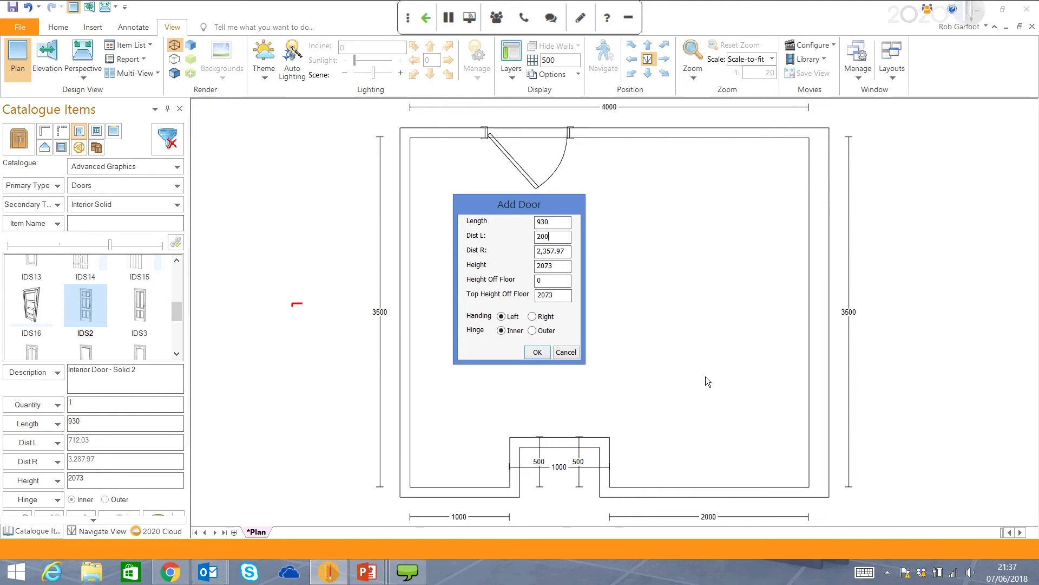
key(Tab)
click(544, 355)
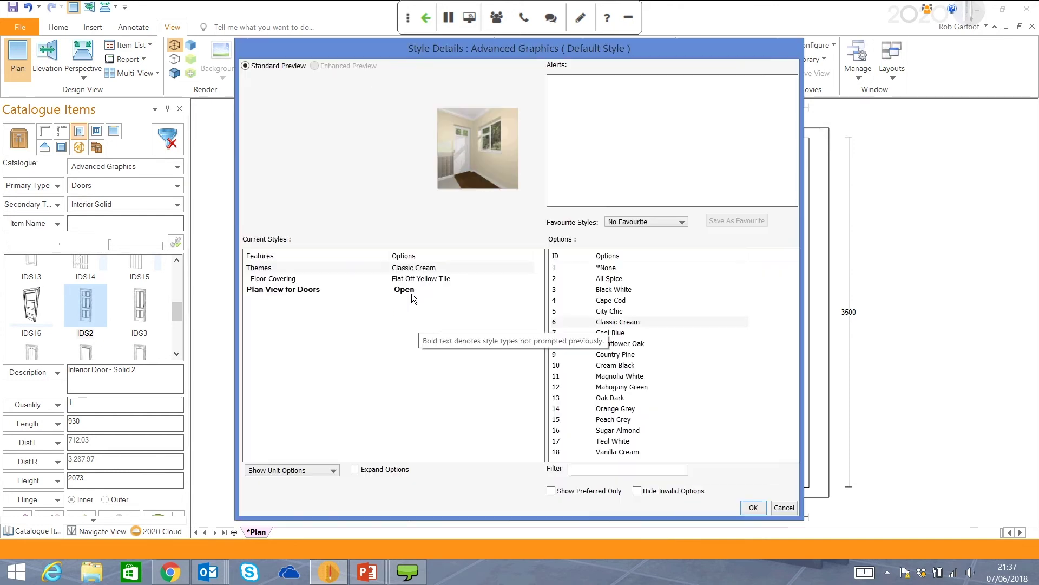
click(412, 291)
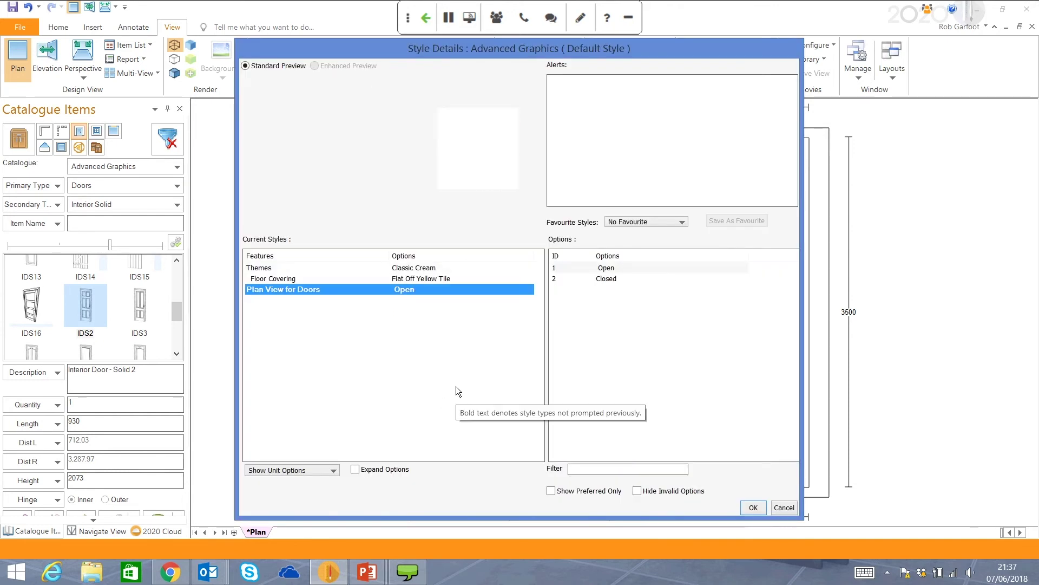
Step: Finish placing the door and drop a WAS1BSB window onto the right wall
click(753, 508)
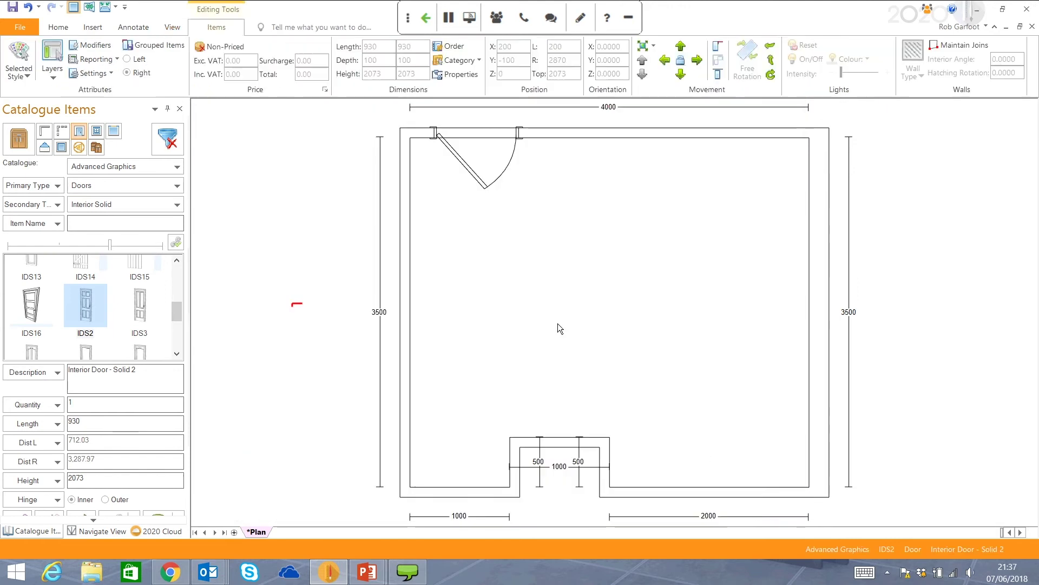
click(98, 134)
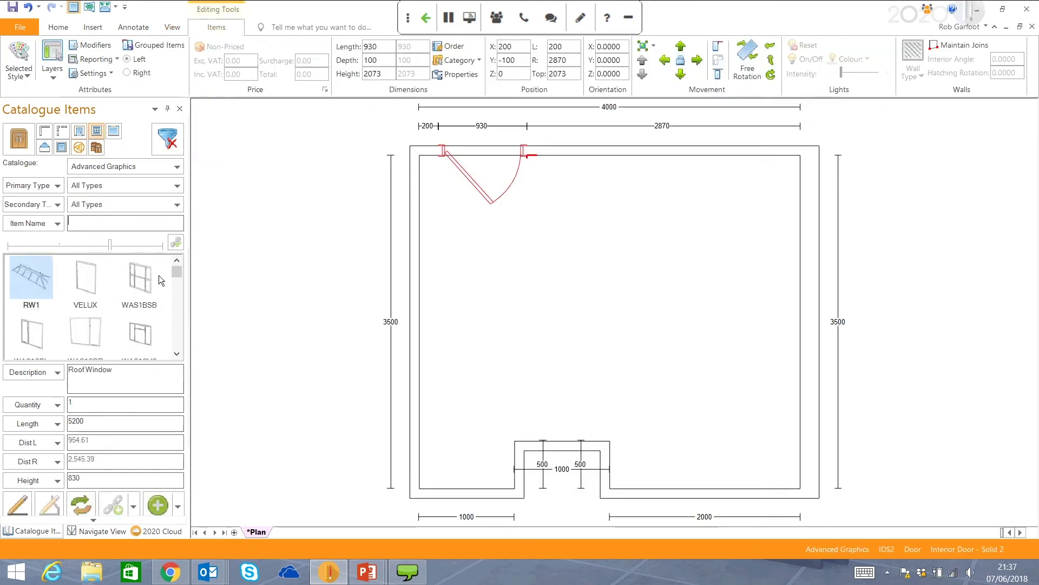
click(145, 291)
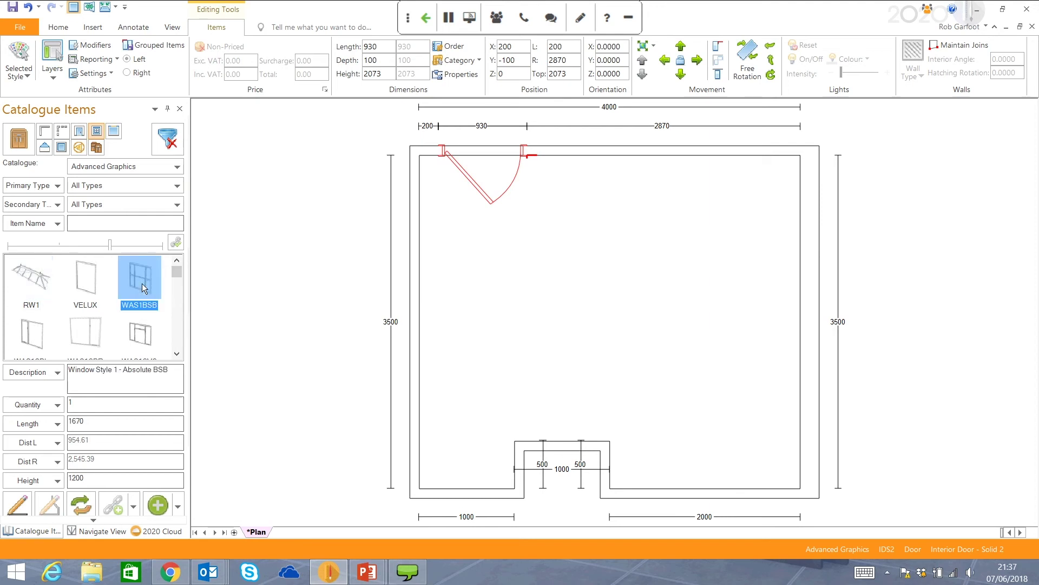
drag(145, 291, 801, 245)
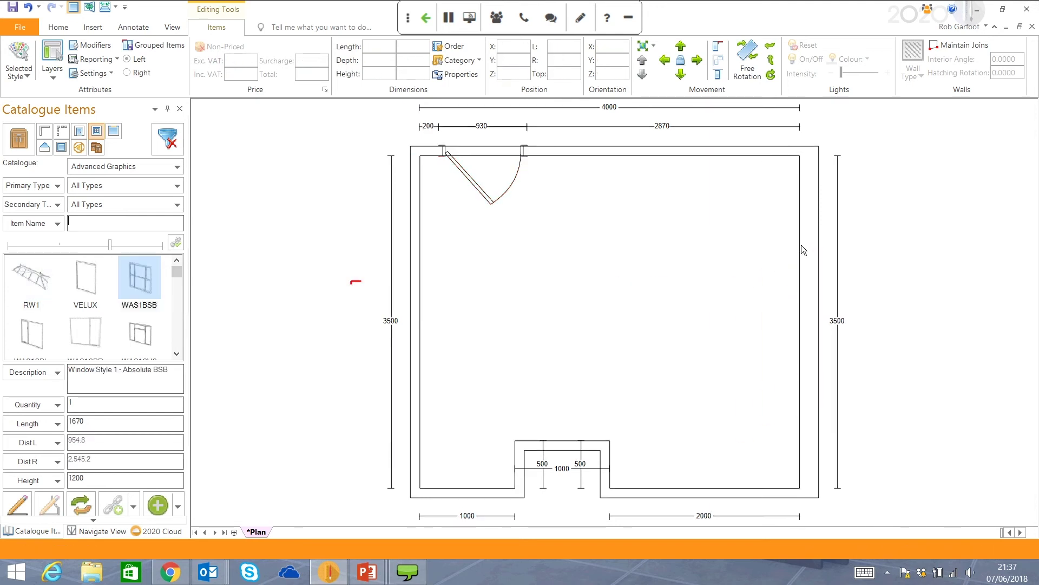
Step: Size the window to 1200 mm at 1100 mm from the left, then return to PowerPoint
text(1200)
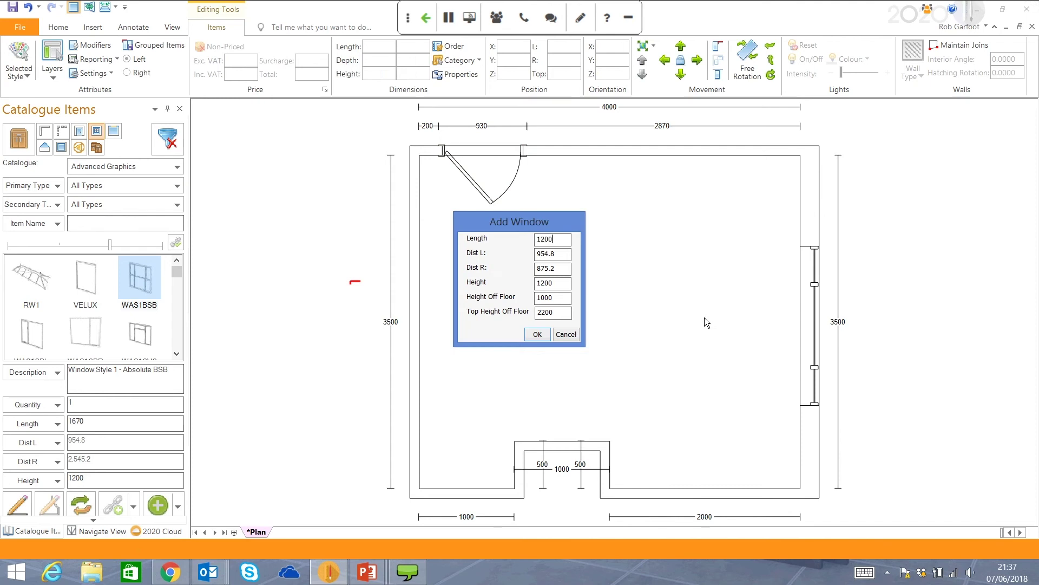
key(Tab)
text(1100)
key(Tab)
click(536, 335)
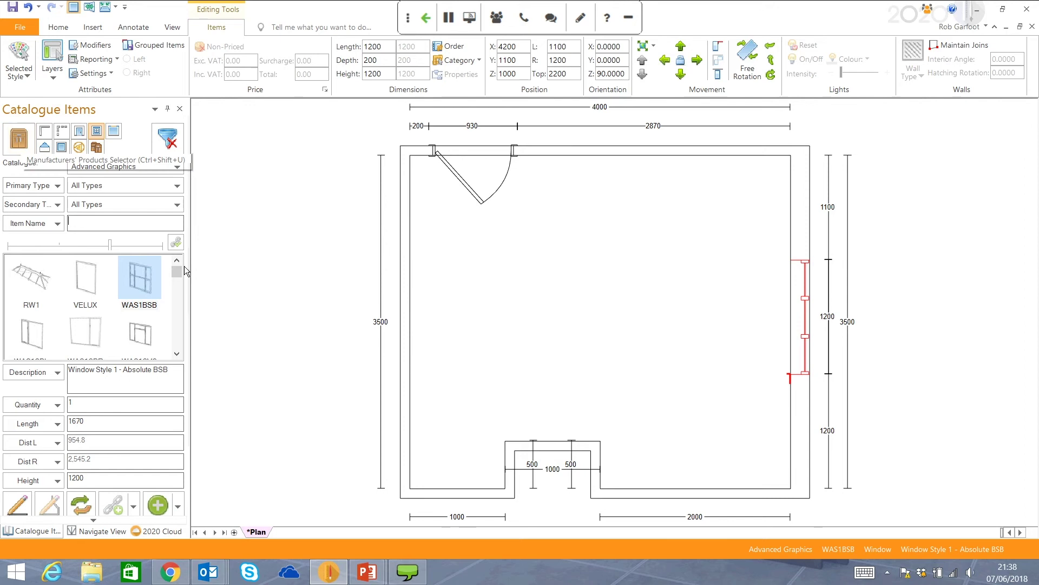
key(alt+Tab)
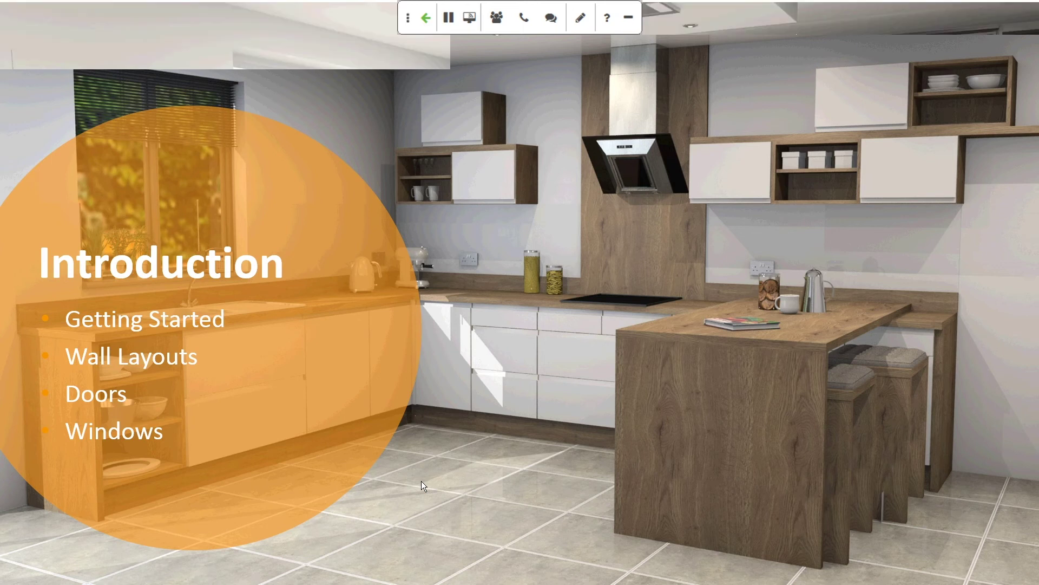
Step: Advance to the Furniture slide listing Universal Kitchens, Style Details and 2020 Cloud
key(Right)
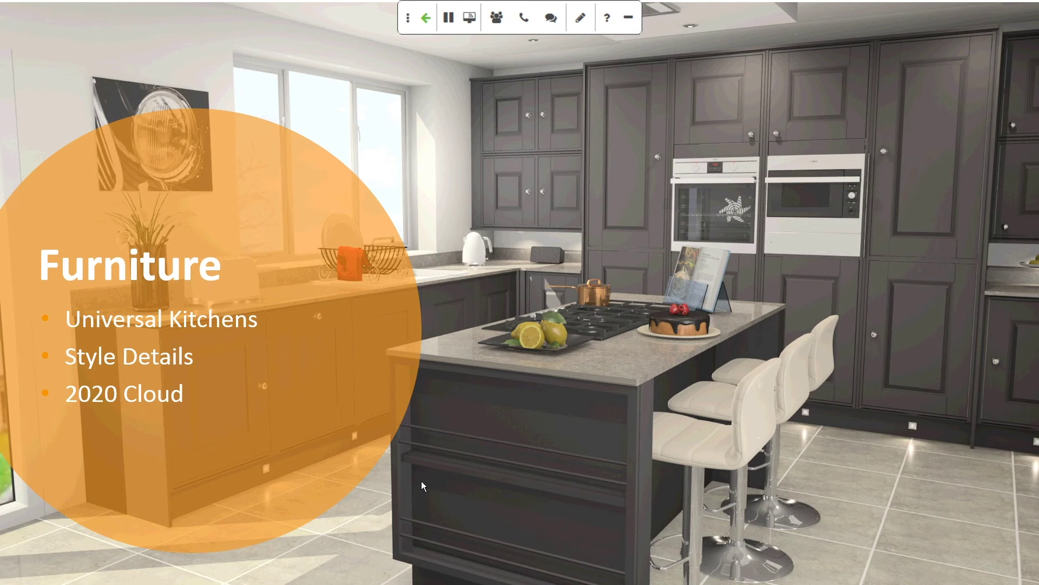
Step: Back in 2020 Fusion, search the Universal Kitchens catalogue for item name bh60
key(alt+Tab)
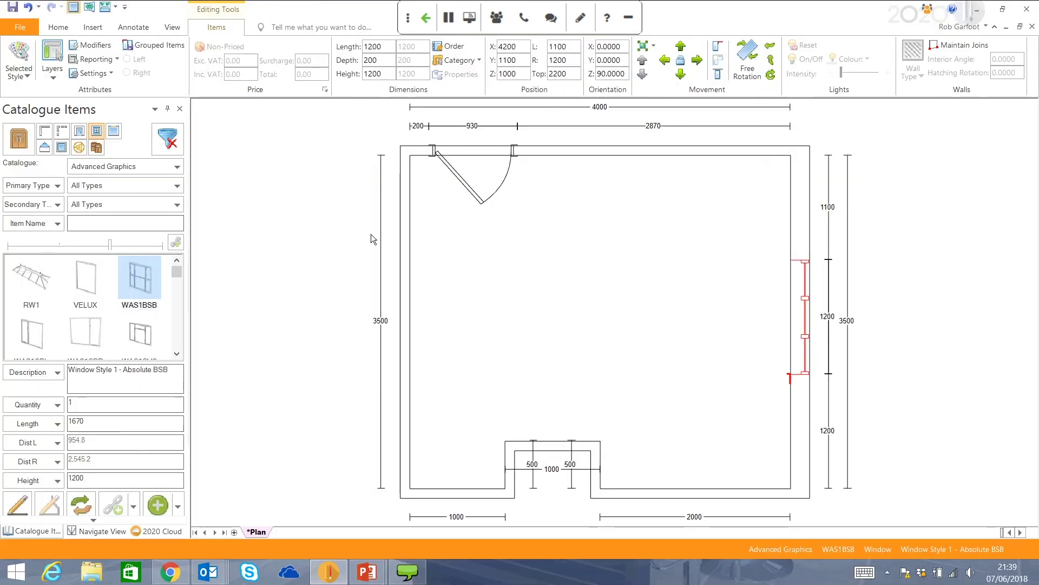
click(27, 146)
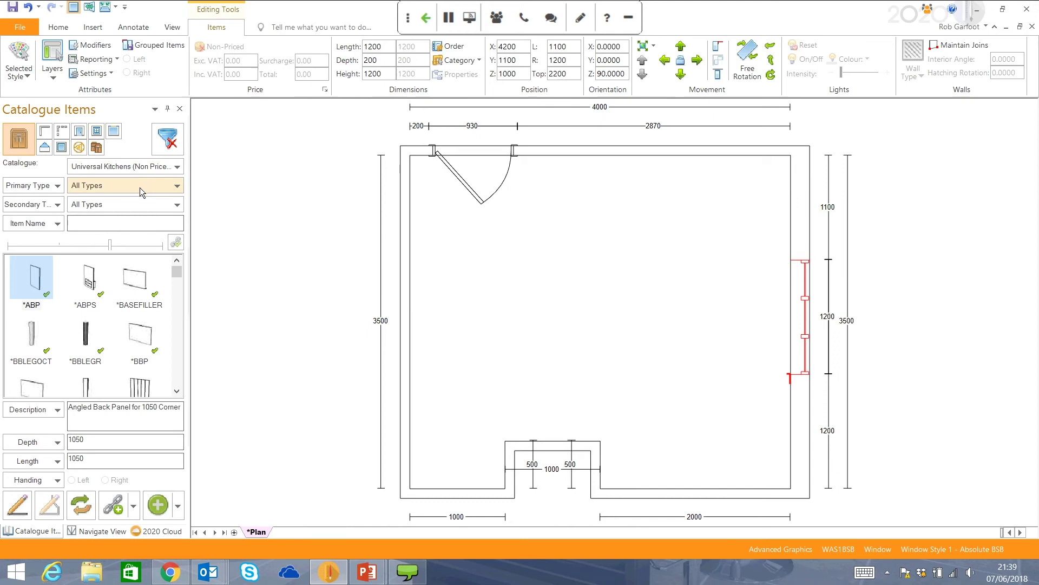
click(119, 222)
text(bh60)
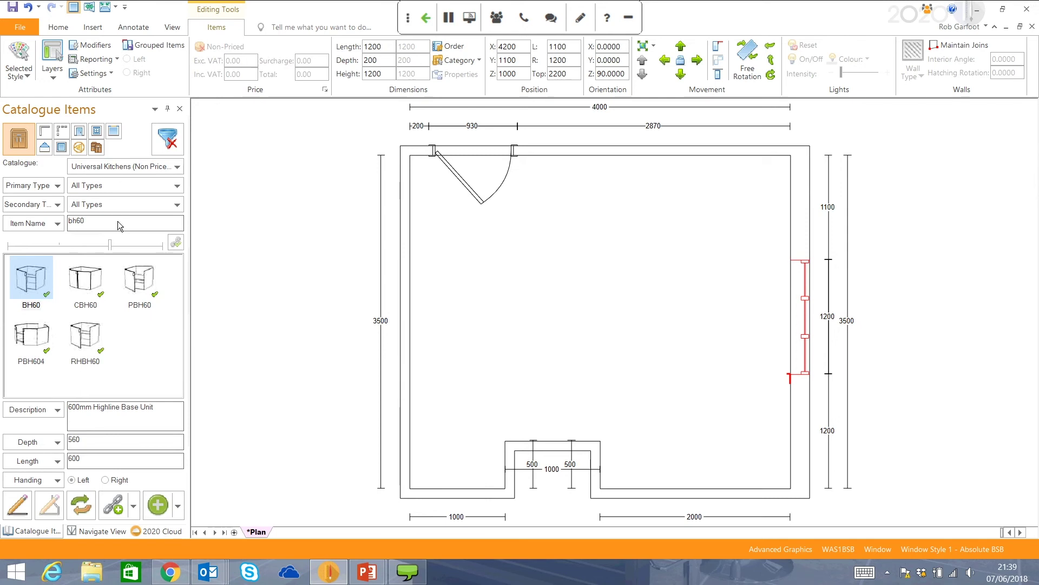
Step: Clear the name filter, filter to Base Units - No Drawers, Single Door Units, and pick BH60
key(BackSpace)
key(BackSpace)
key(BackSpace)
key(BackSpace)
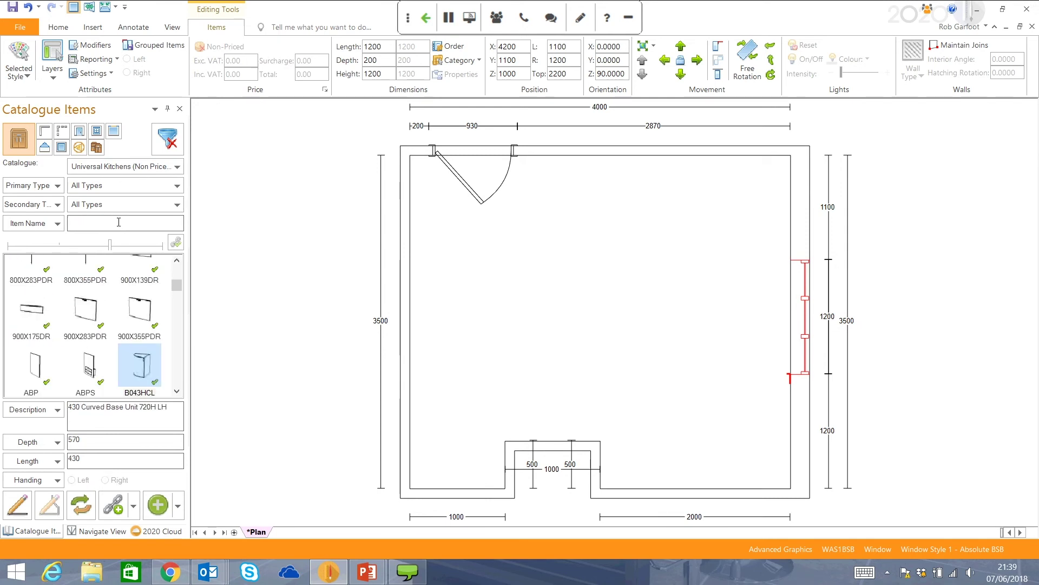
click(151, 187)
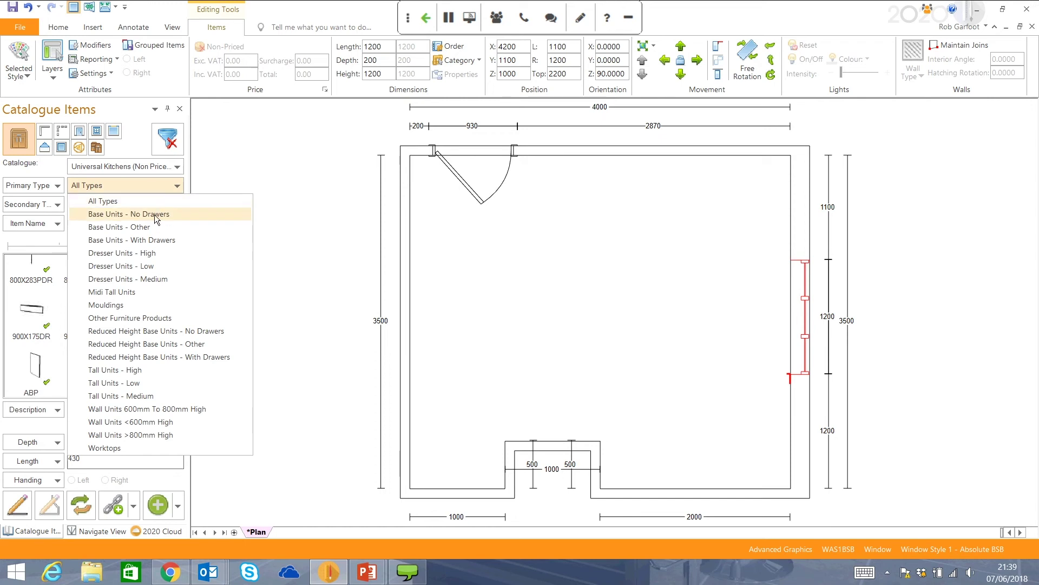
click(154, 214)
click(146, 204)
click(133, 285)
scroll(179, 357, down, 5)
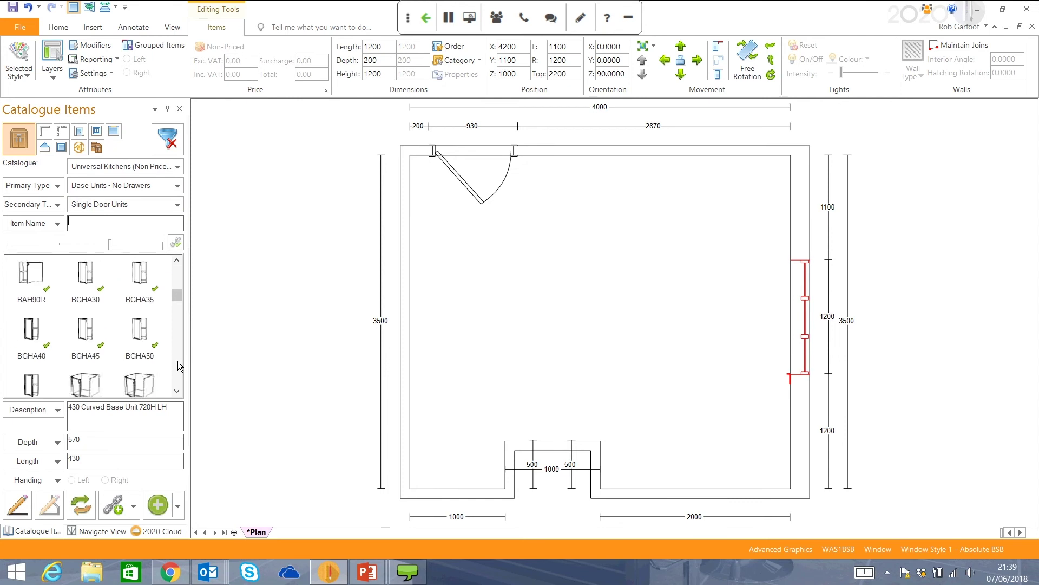
scroll(176, 374, down, 3)
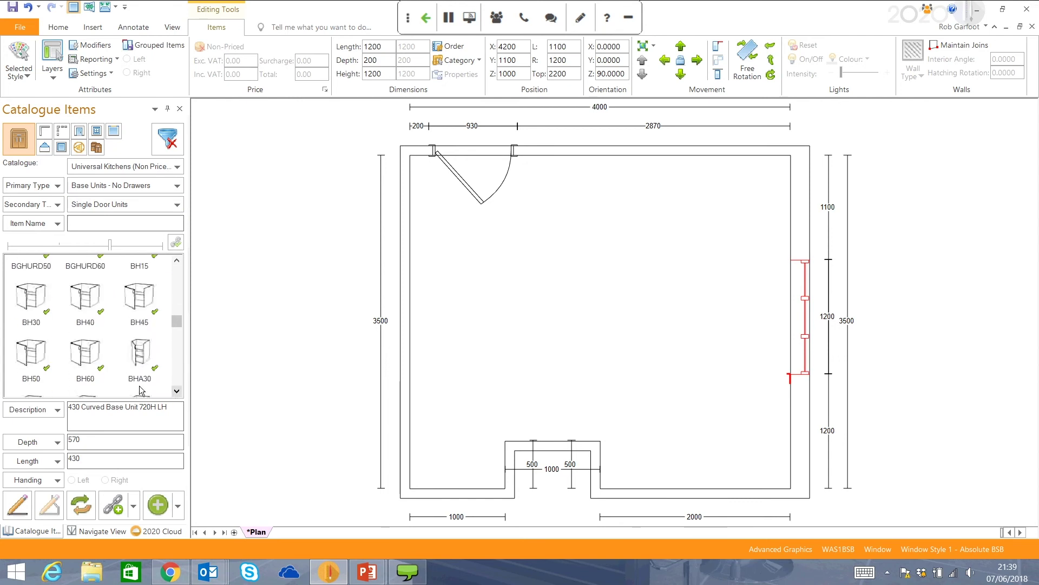
click(87, 357)
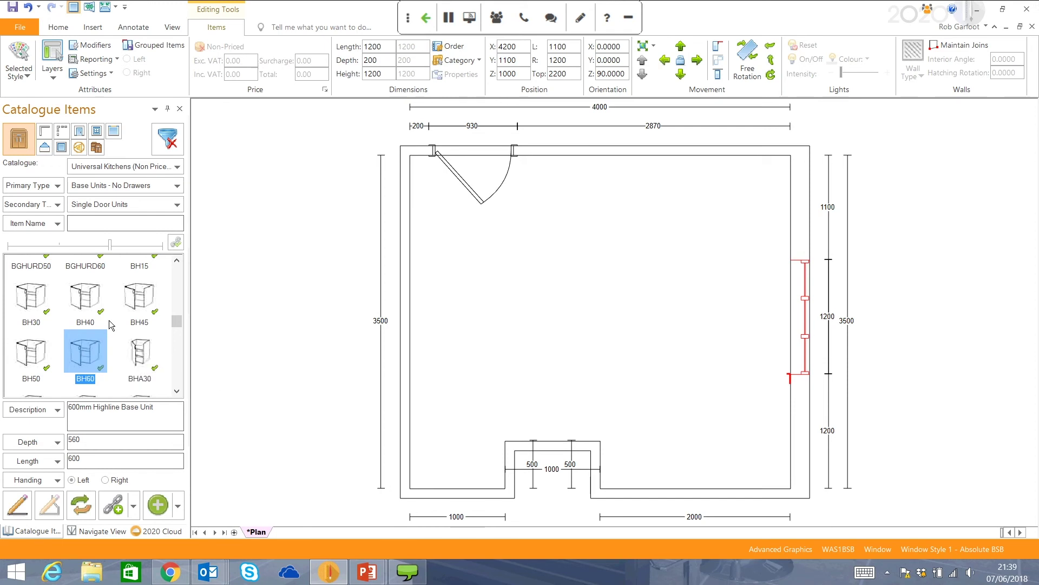
Step: Switch to Corner Units and place the BHCL90R L-shaped corner unit in the top-right corner
click(155, 187)
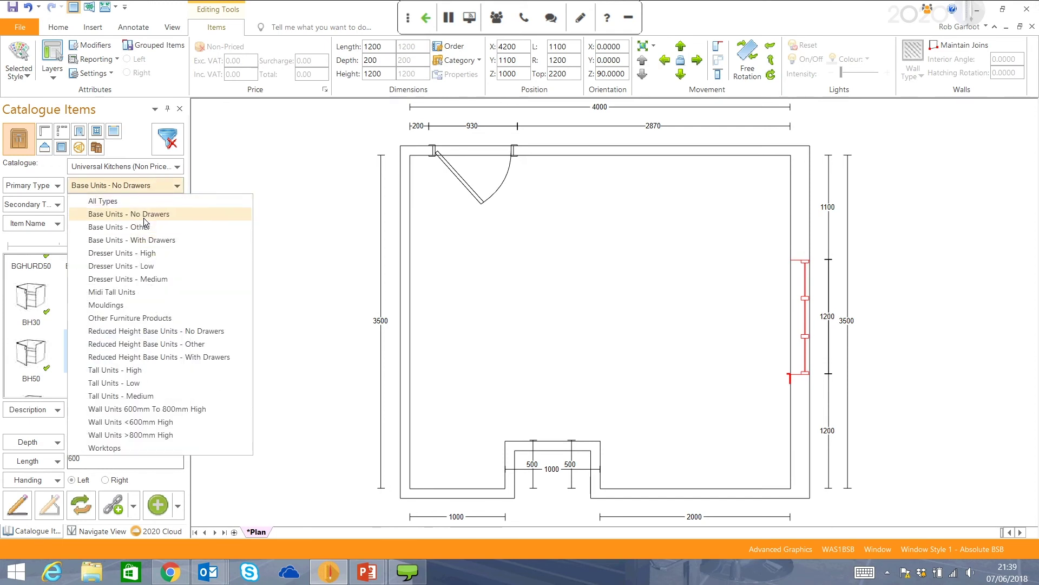
click(145, 215)
click(145, 207)
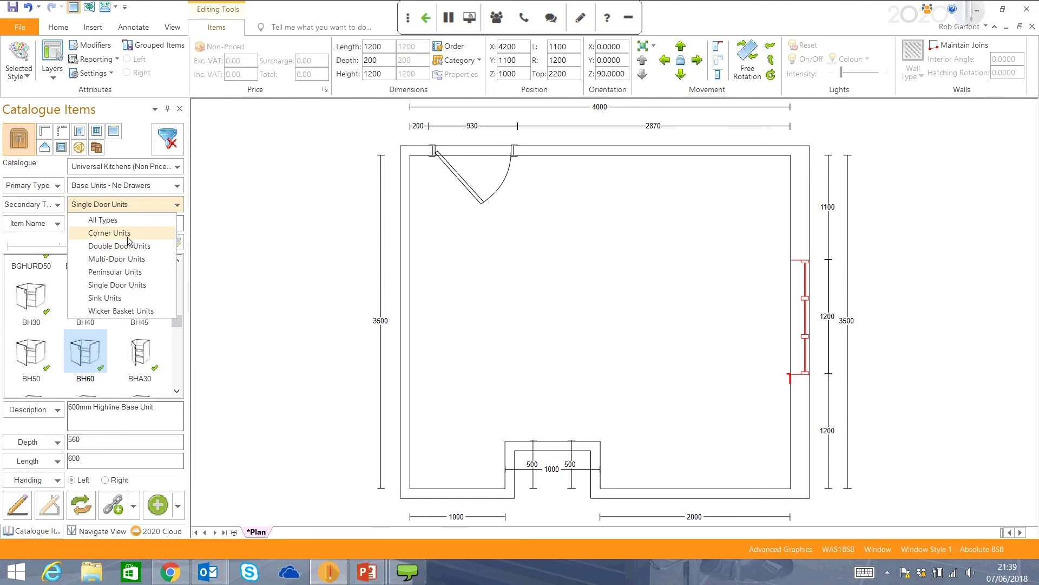
click(108, 233)
scroll(178, 377, down, 6)
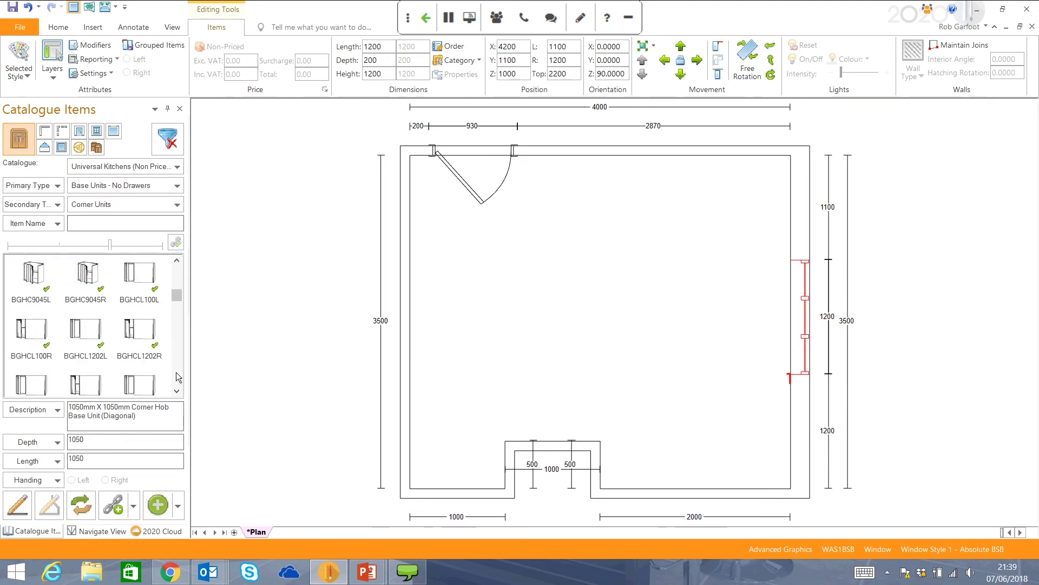
scroll(178, 377, down, 5)
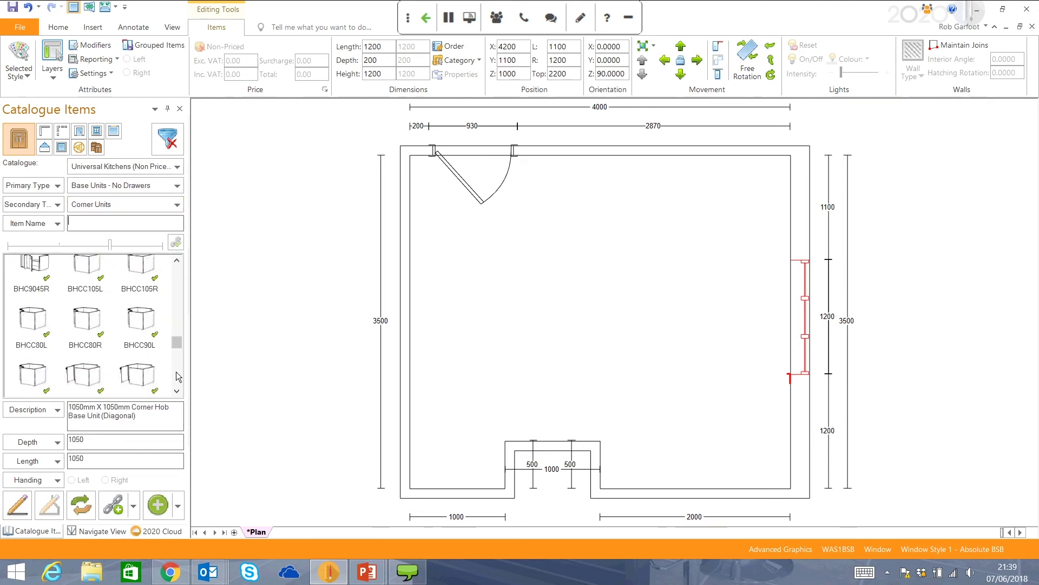
scroll(178, 385, down, 3)
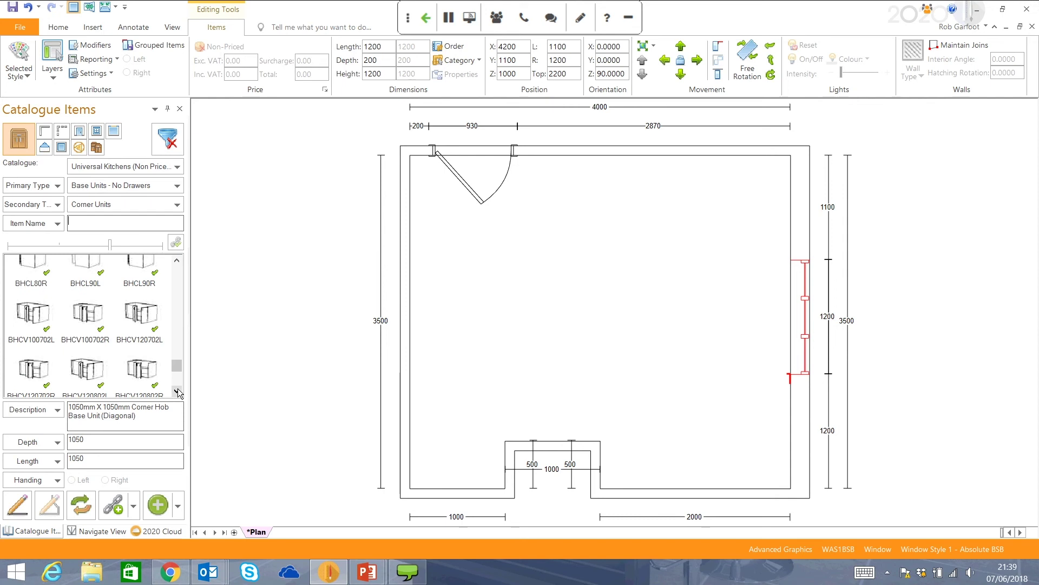
drag(180, 376, 181, 364)
click(142, 324)
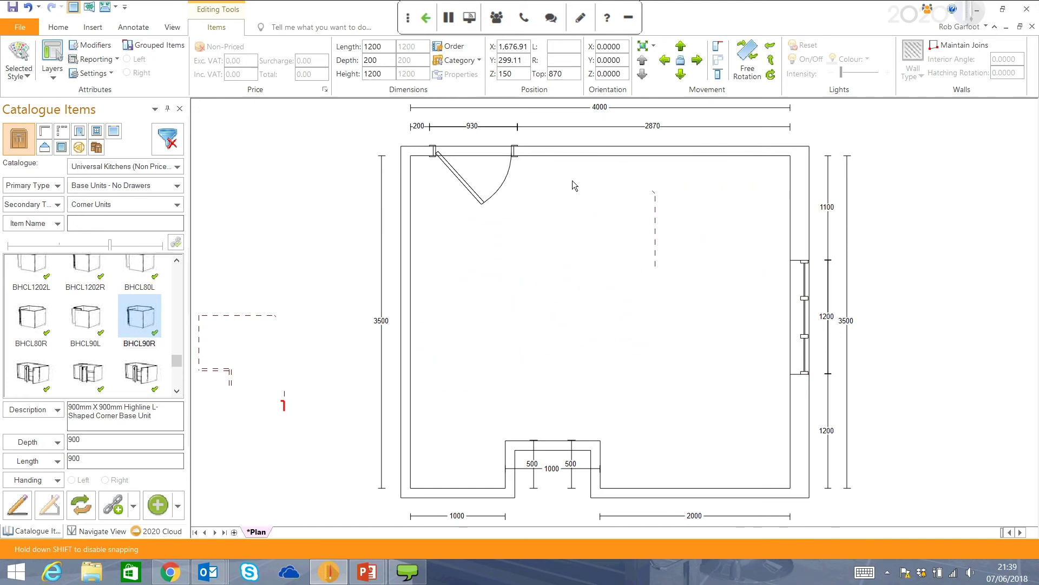
click(699, 146)
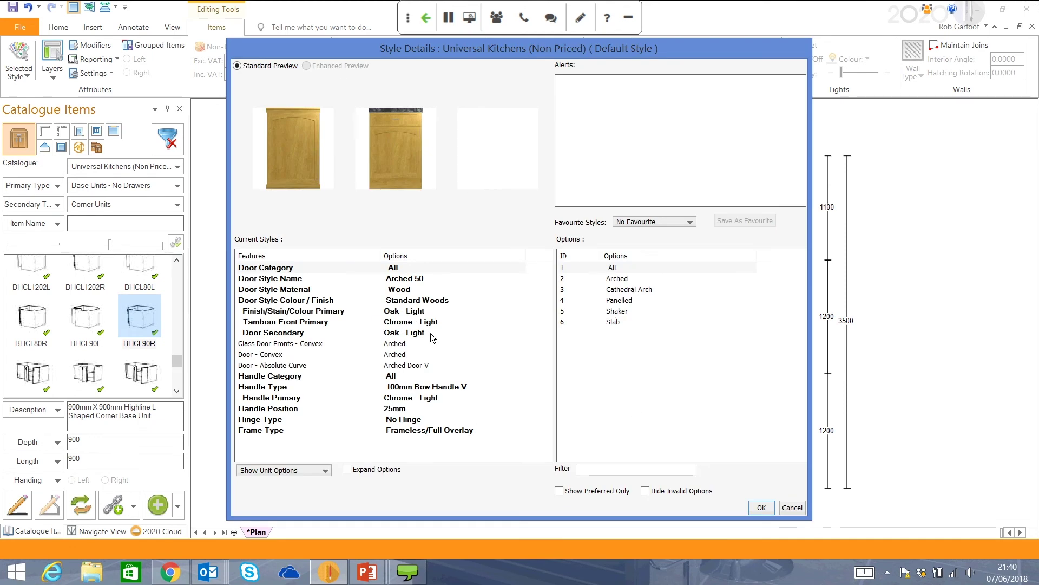
Step: Set the door style to Shaker 90
click(399, 278)
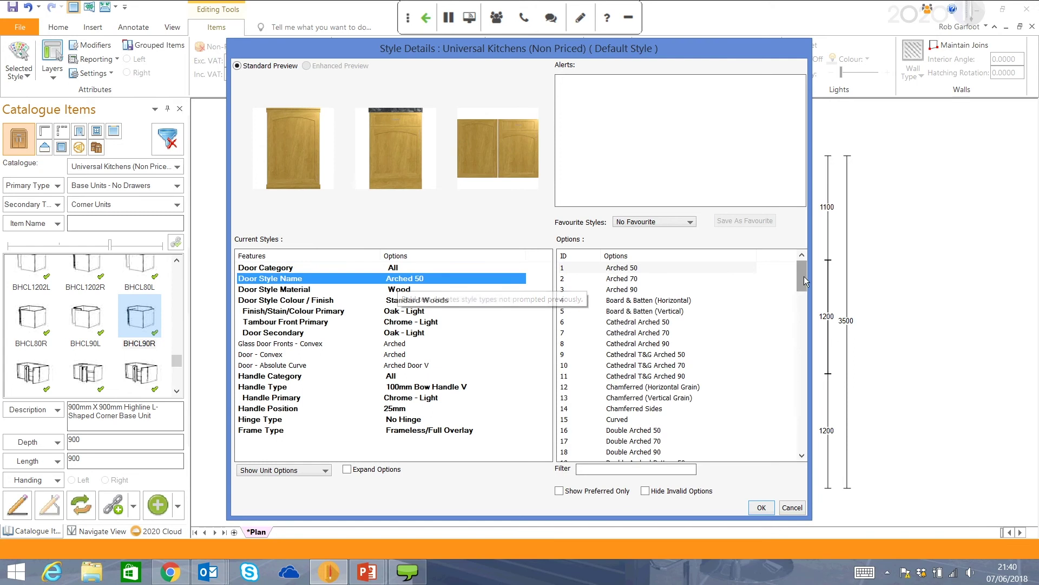
drag(802, 276, 806, 384)
click(631, 366)
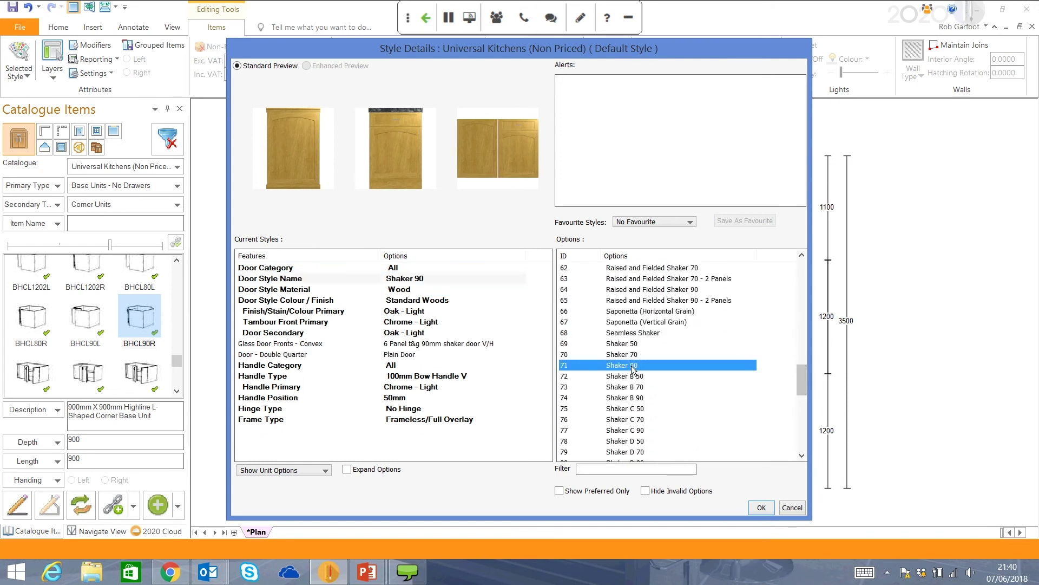
Step: Try Plain Colour doors in Gloss RAL and Matt Pantone ranges, then revert the material to Wood
click(404, 293)
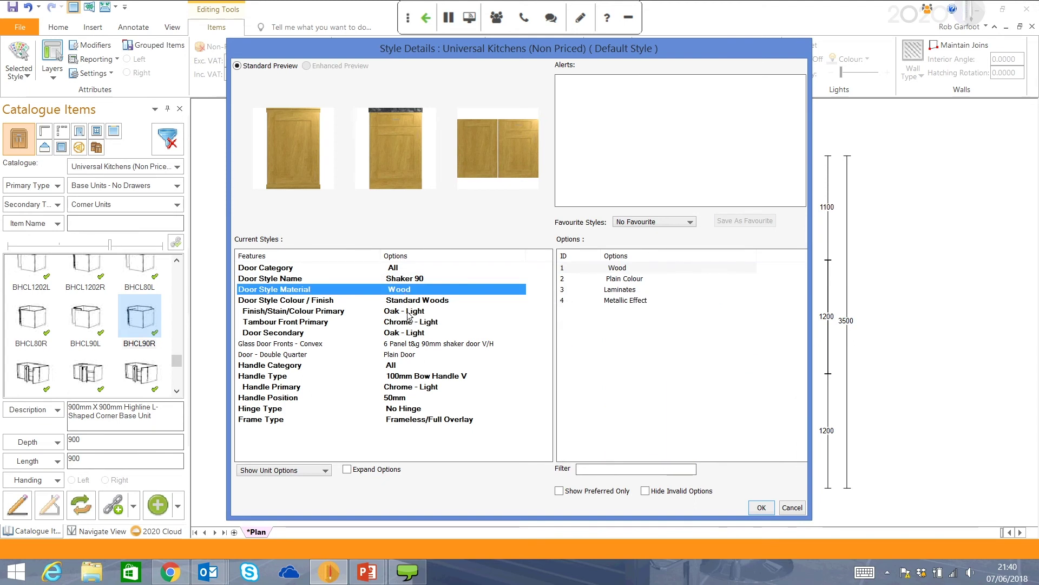
click(410, 312)
click(413, 293)
key(Down)
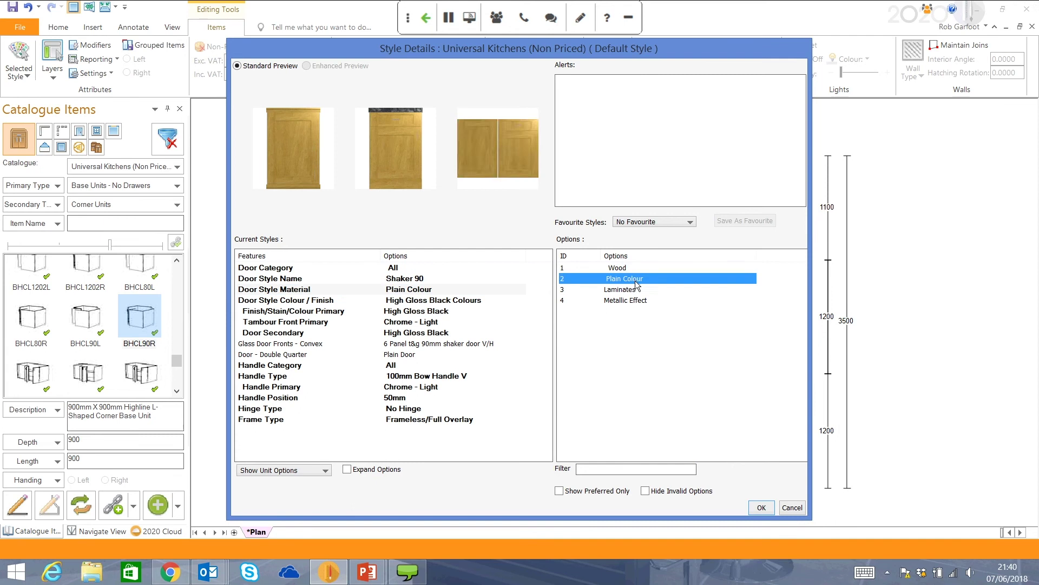
click(423, 301)
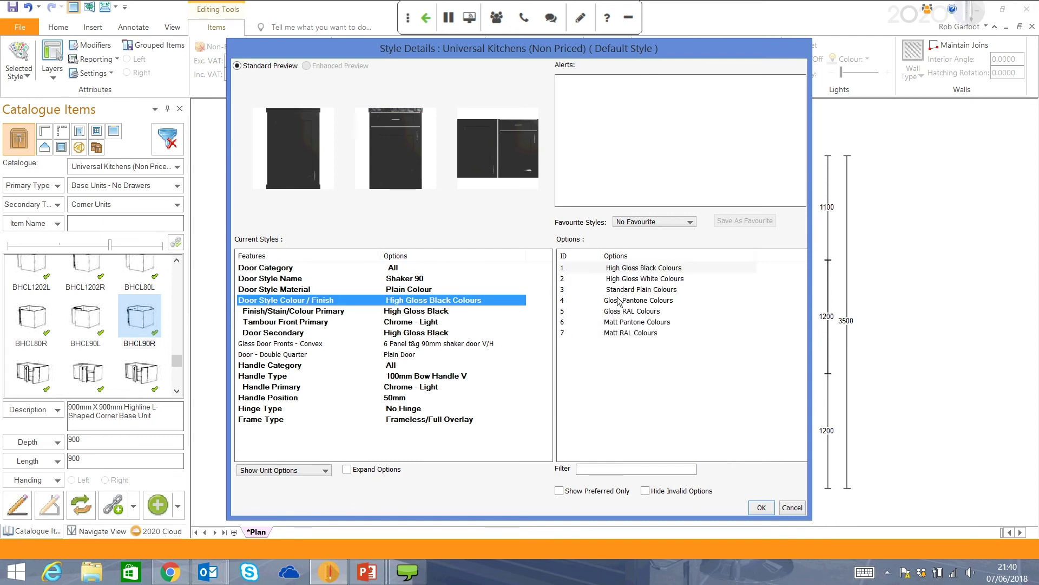
click(632, 311)
click(403, 312)
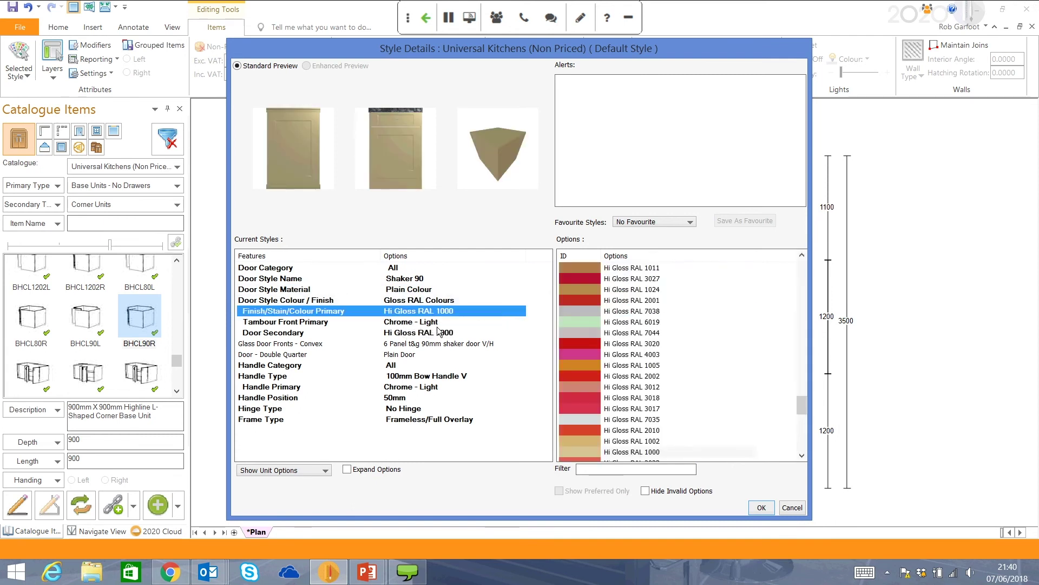
key(Up)
click(650, 322)
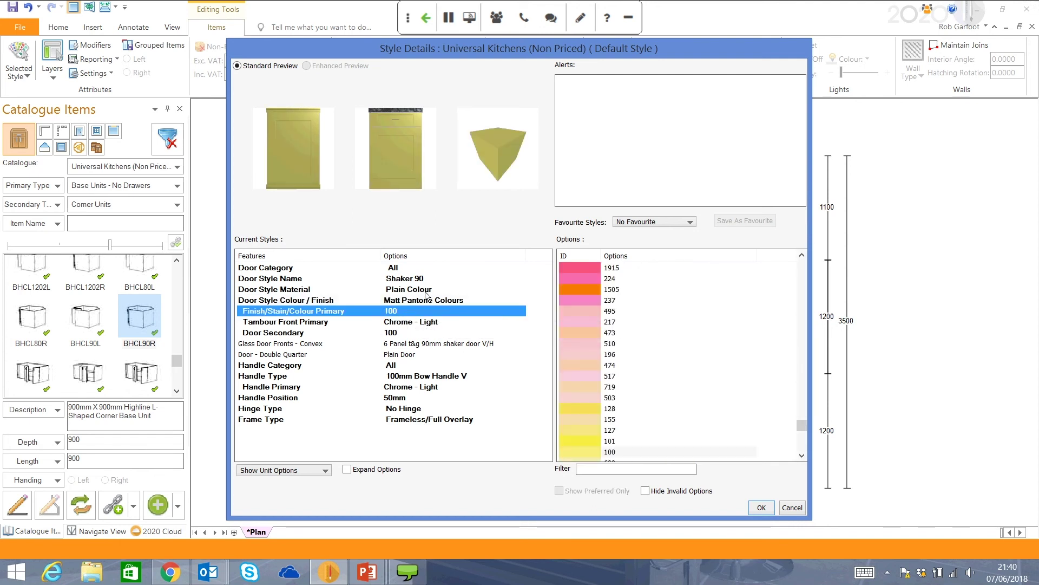
key(Up)
key(Up)
click(611, 268)
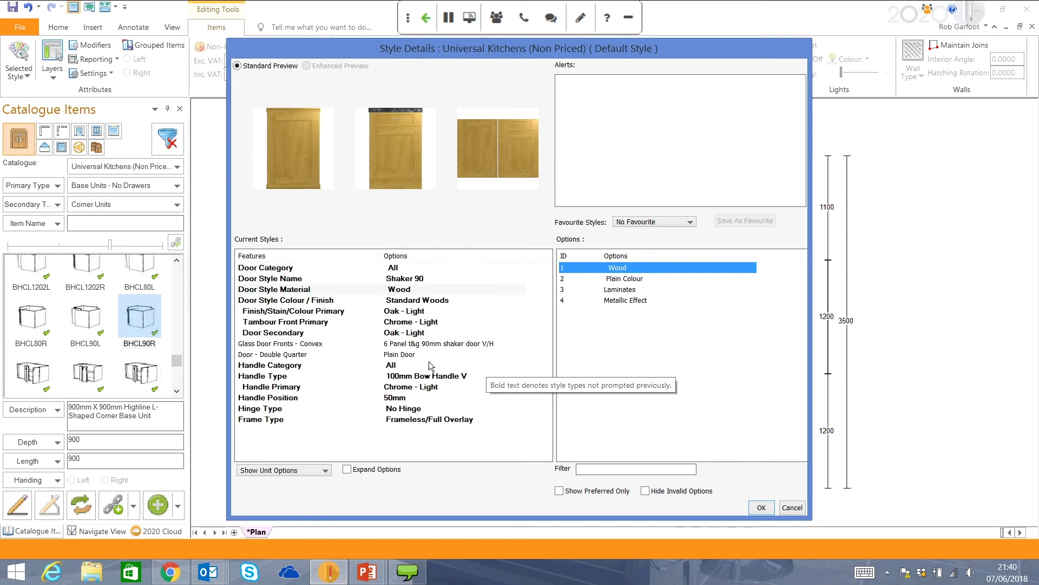
Step: Fit 200mm Bar Handle V handles and accept the style settings
click(441, 376)
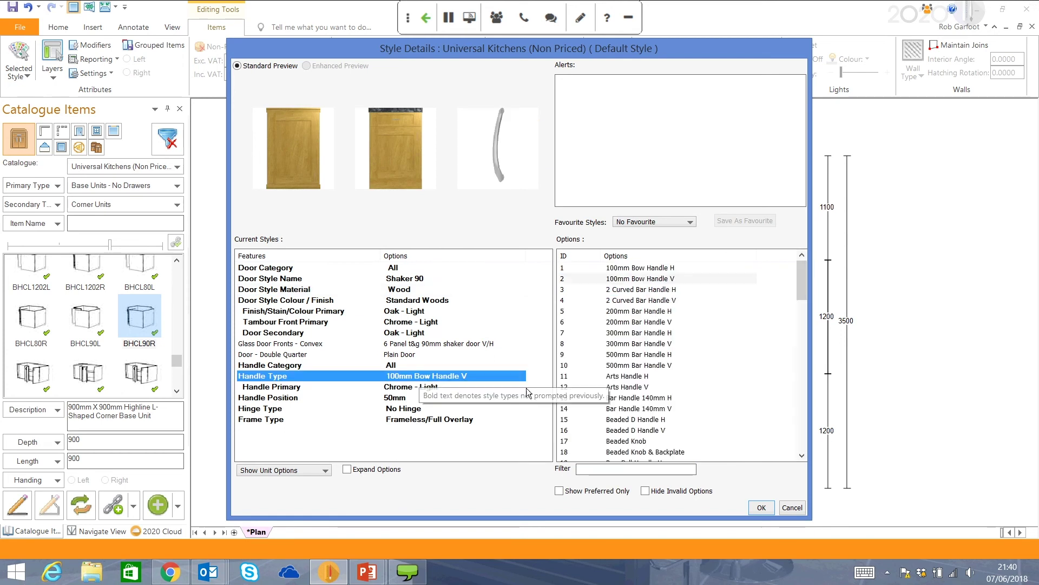
drag(805, 278, 644, 279)
click(665, 298)
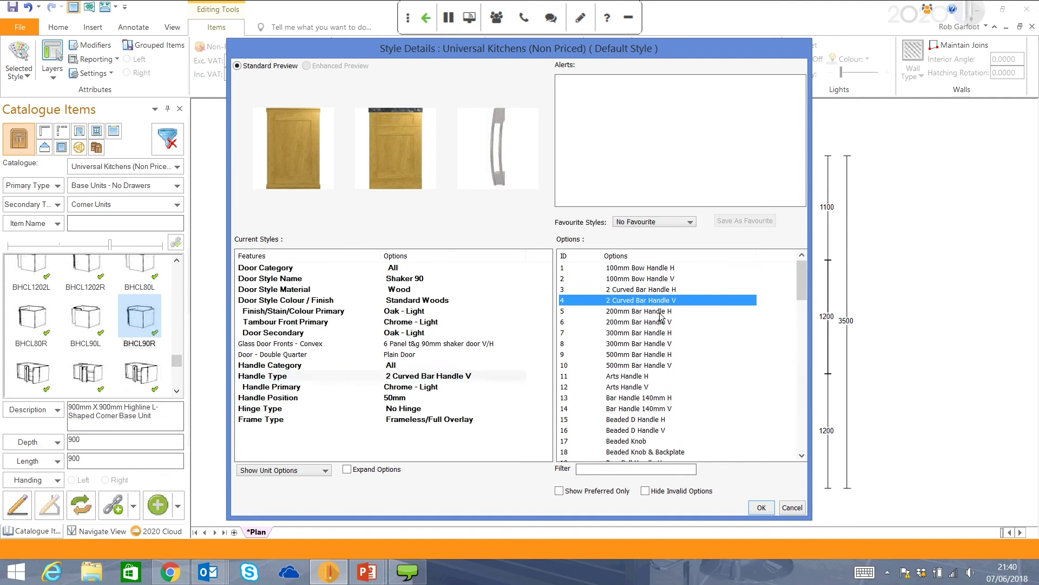
click(660, 311)
click(656, 323)
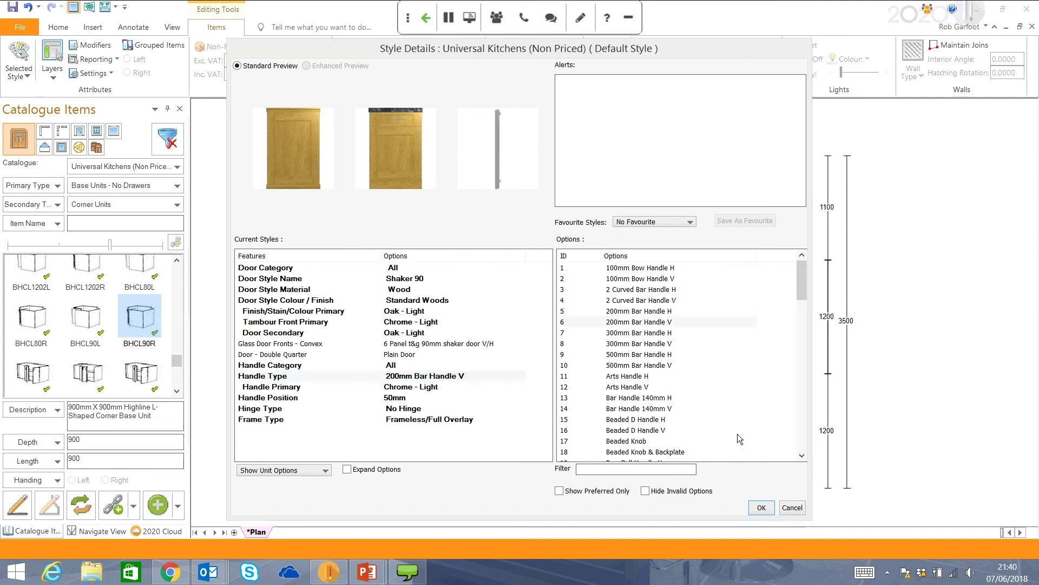
click(765, 507)
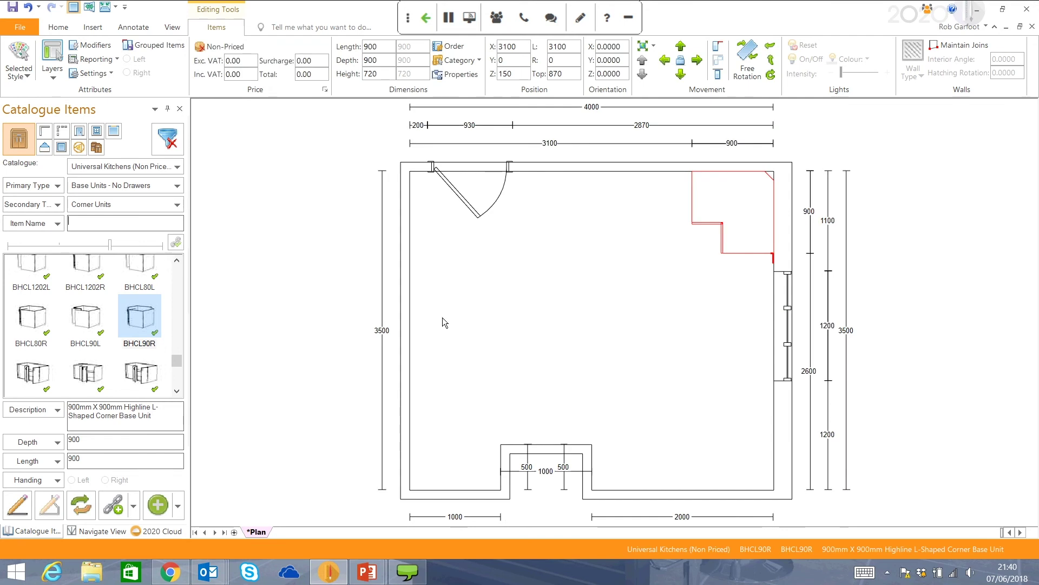
Step: Filter to Double Door Units and place two BH100 1000mm units down the right wall
click(135, 205)
click(125, 246)
scroll(109, 325, down, 3)
click(89, 308)
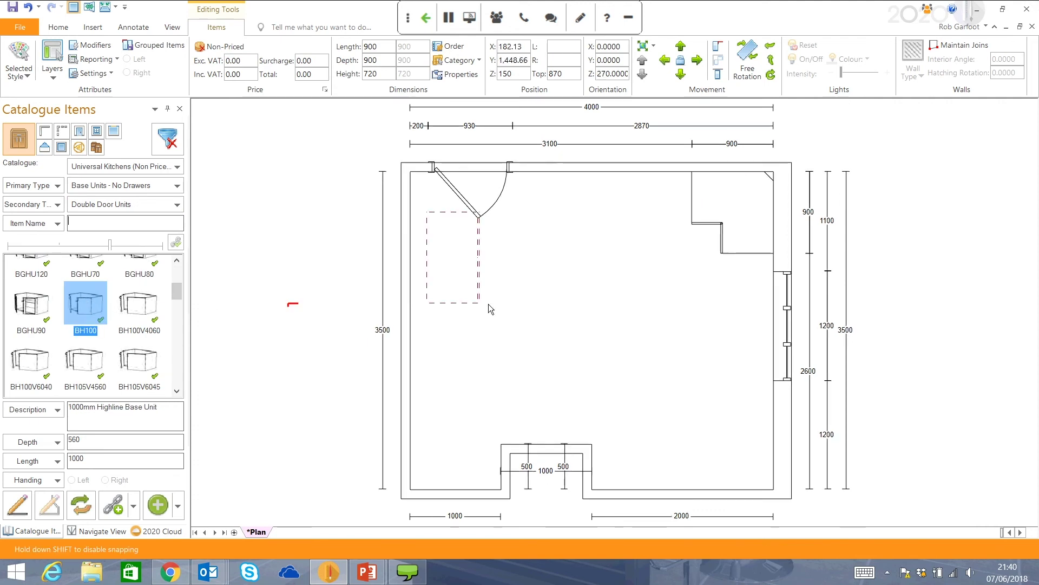
click(610, 362)
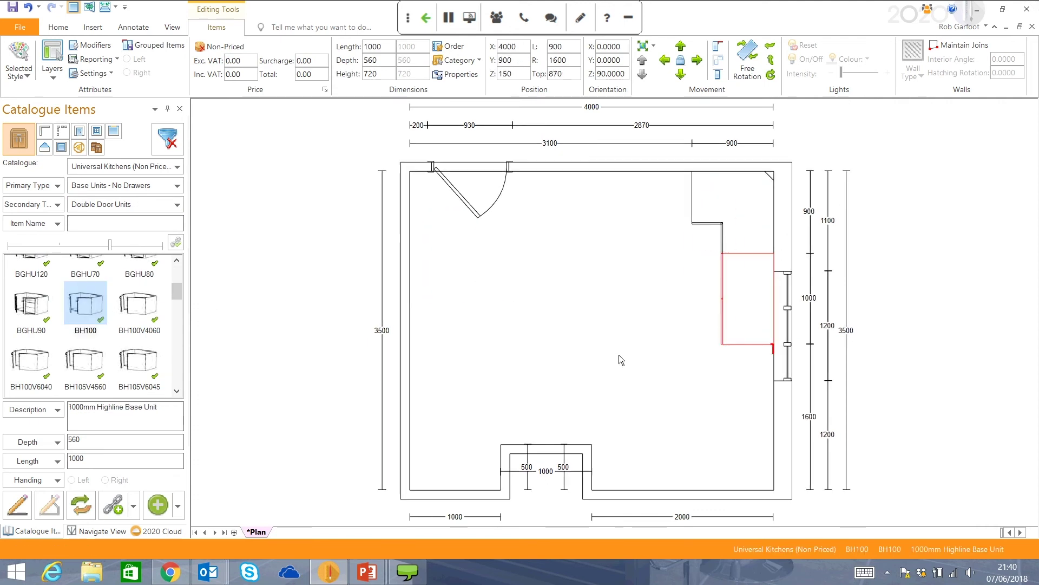
double_click(90, 309)
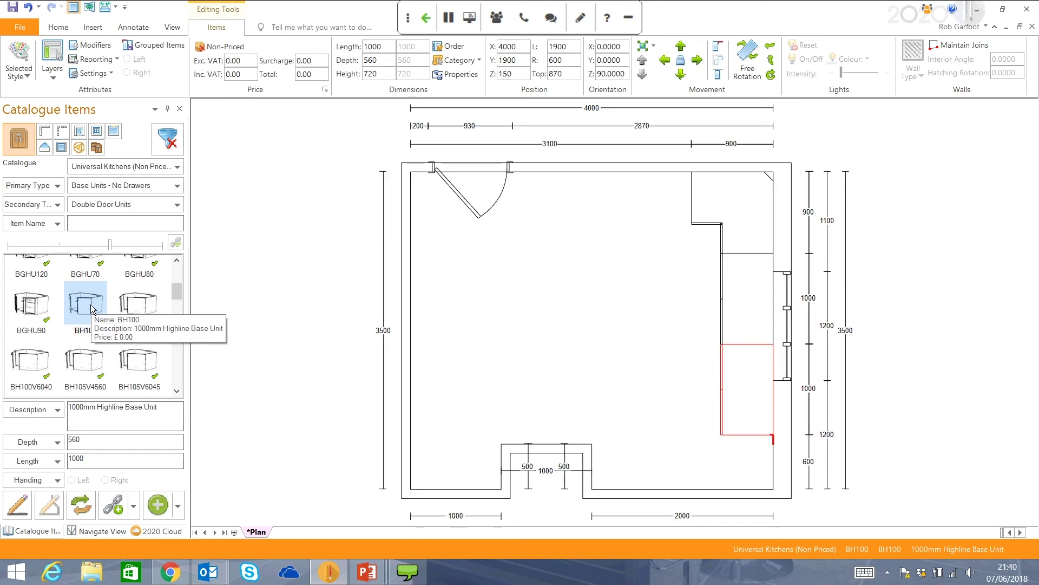
Step: Filter to Single Door Units and place a BH60 600mm unit in the bottom-right corner
click(140, 206)
click(117, 285)
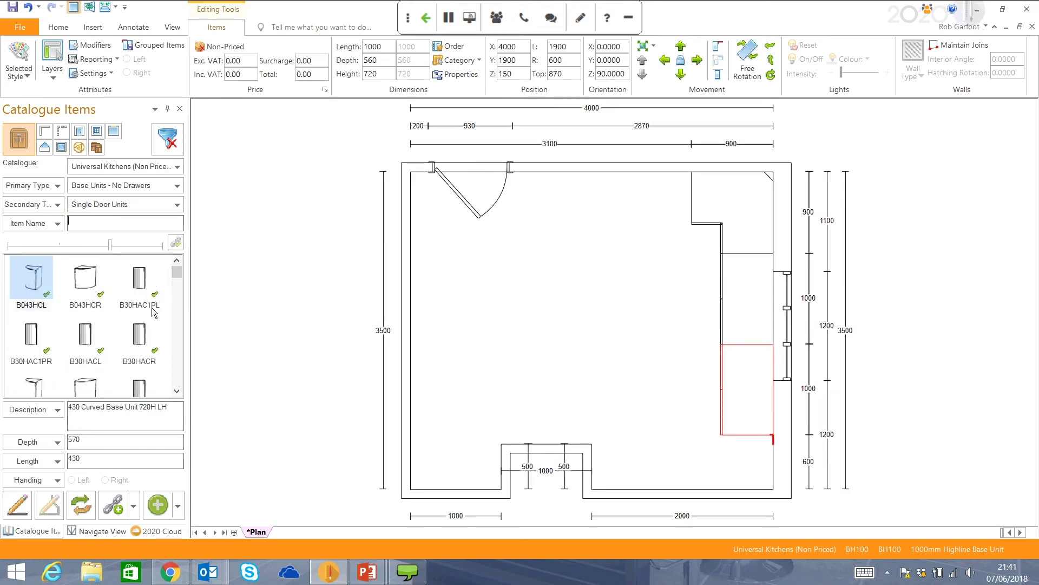
scroll(177, 379, down, 2)
scroll(177, 380, down, 3)
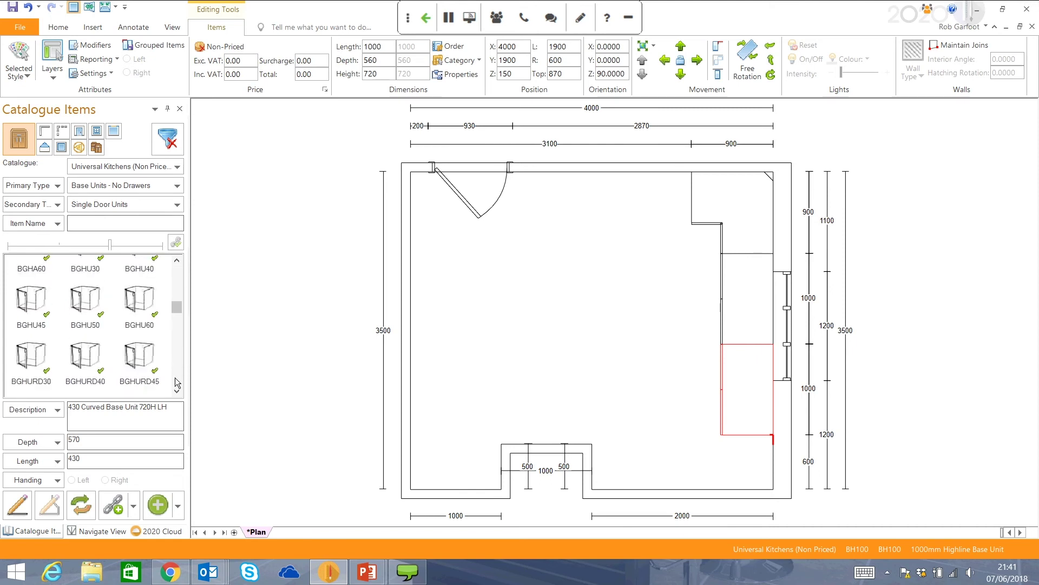
scroll(176, 383, down, 2)
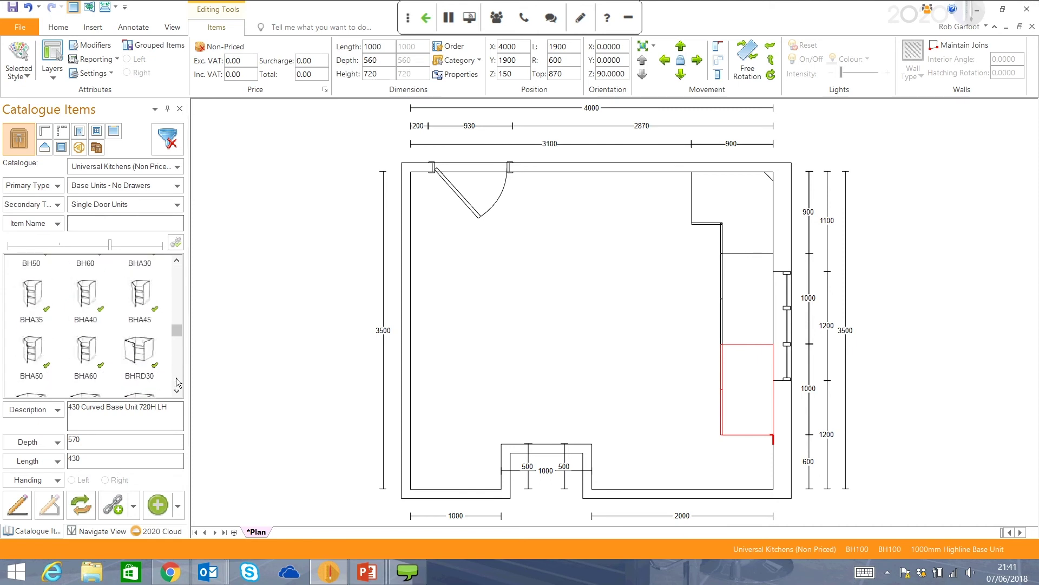
click(86, 265)
drag(84, 285, 739, 433)
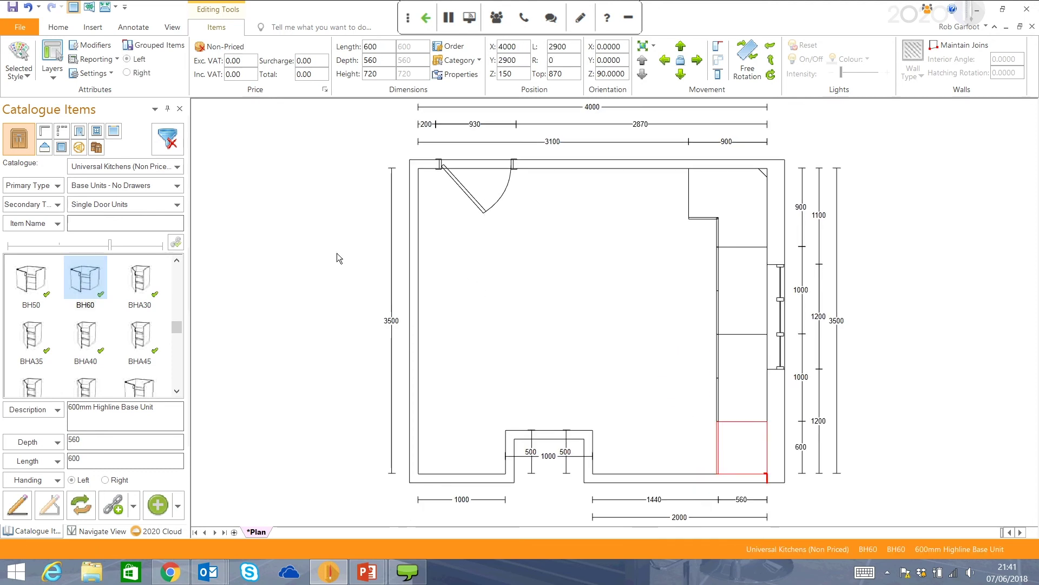
Step: Filter the catalogue to Base Units - With Drawers > Drawer & Pullout Units and place a B2P60 beside the corner unit
click(113, 186)
click(122, 236)
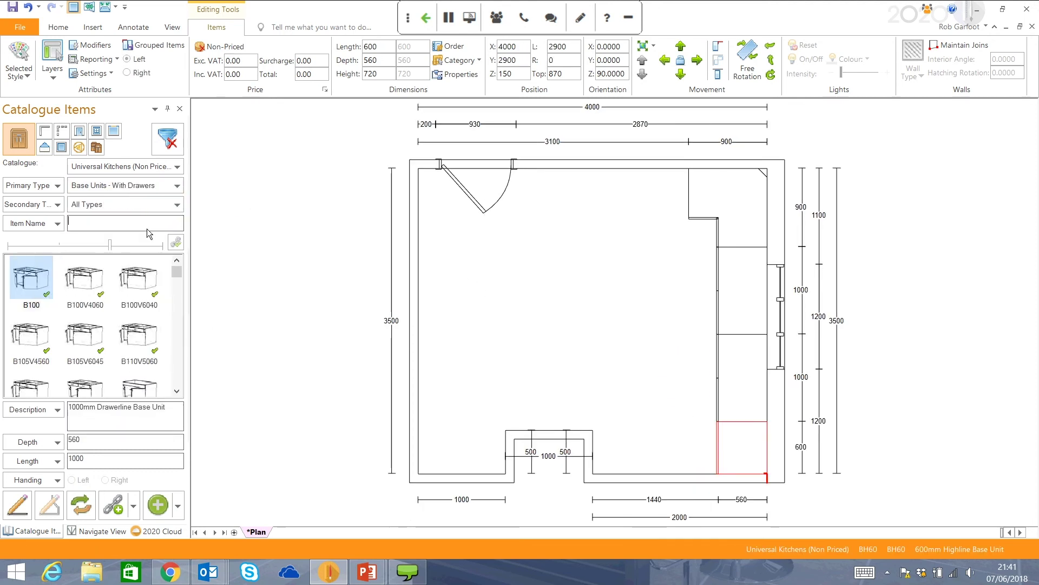
click(136, 209)
click(145, 258)
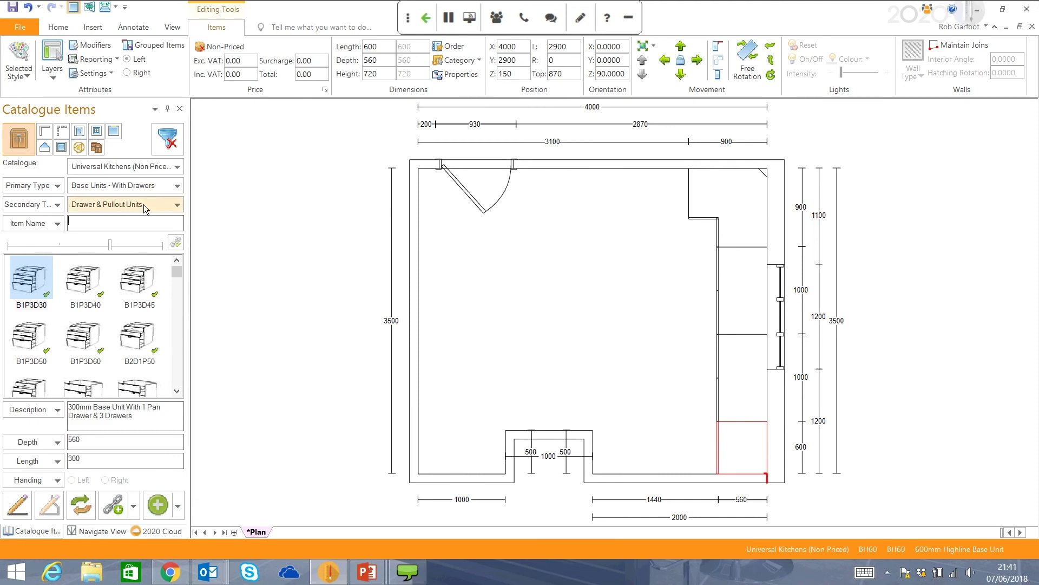
scroll(179, 378, down, 3)
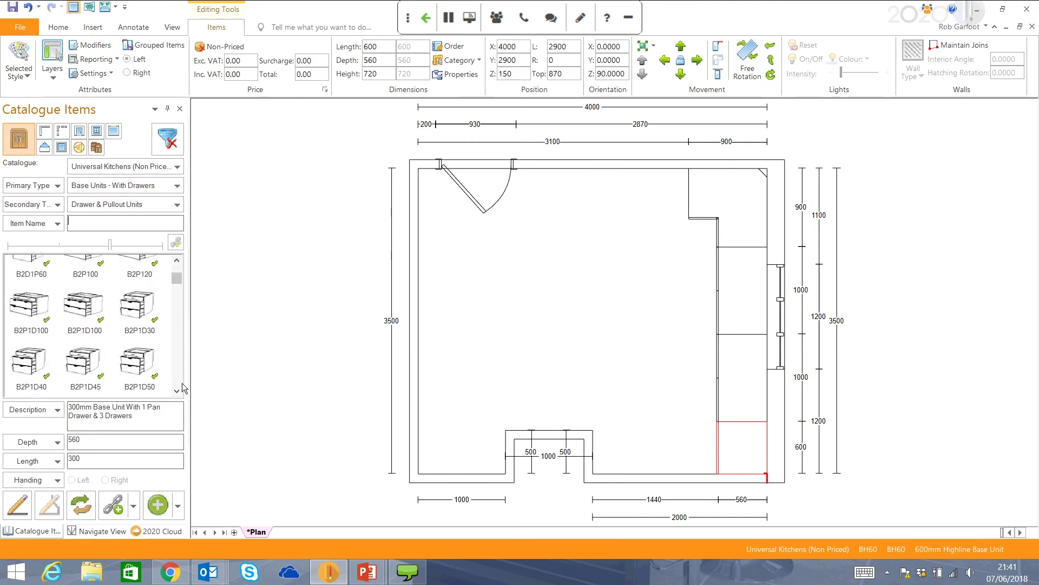
click(180, 390)
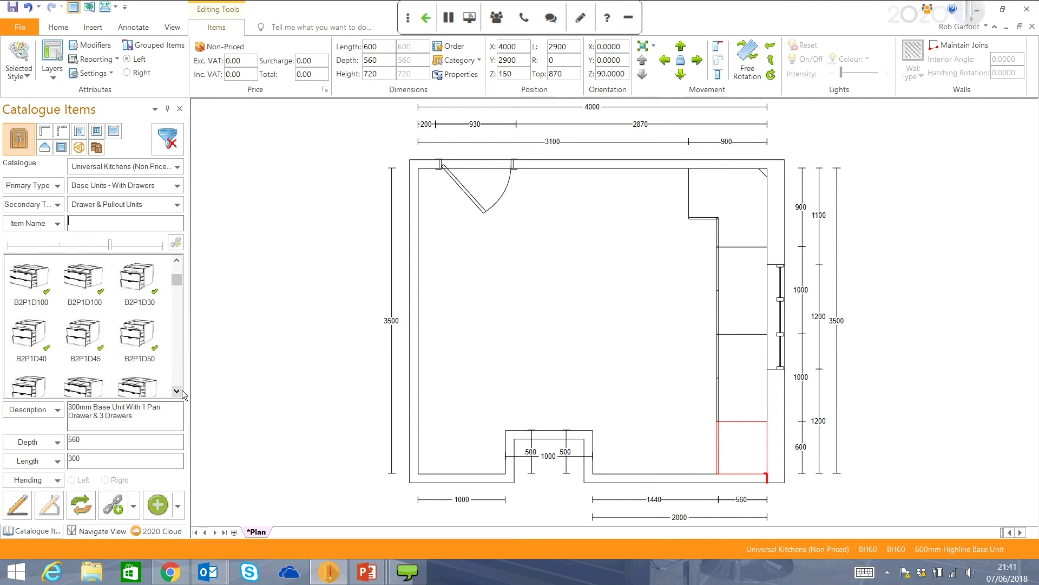
scroll(182, 390, down, 3)
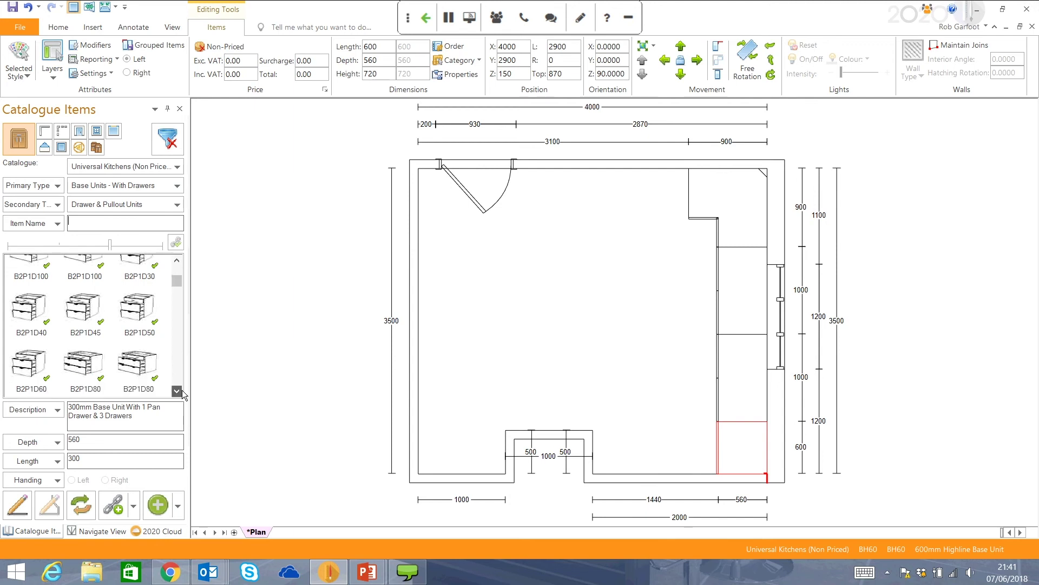
scroll(182, 391, down, 2)
double_click(31, 364)
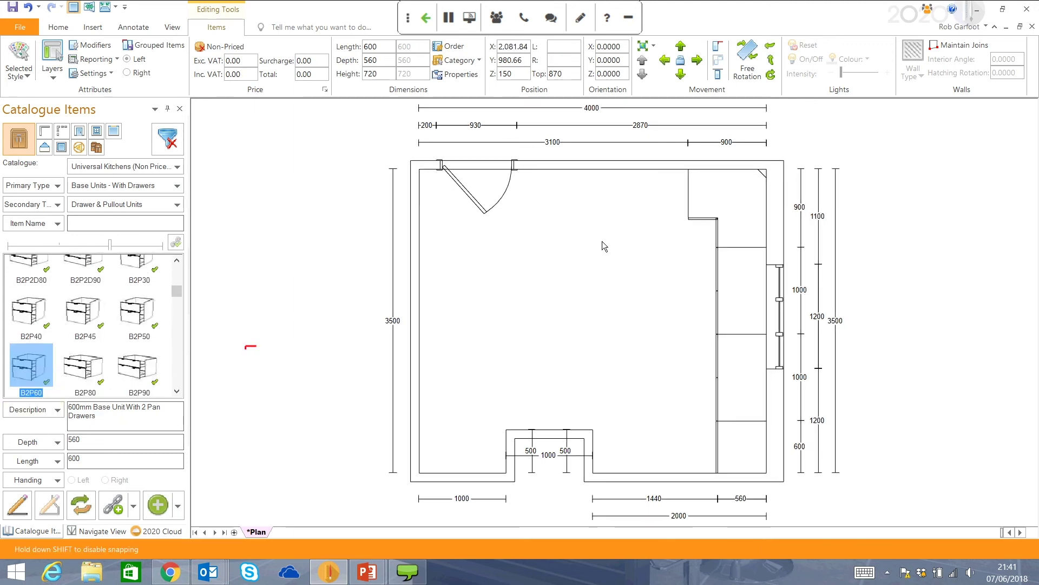
Step: Filter to Base Units - Other > Oven Housings and place a BOH60 housing on the top wall
click(134, 188)
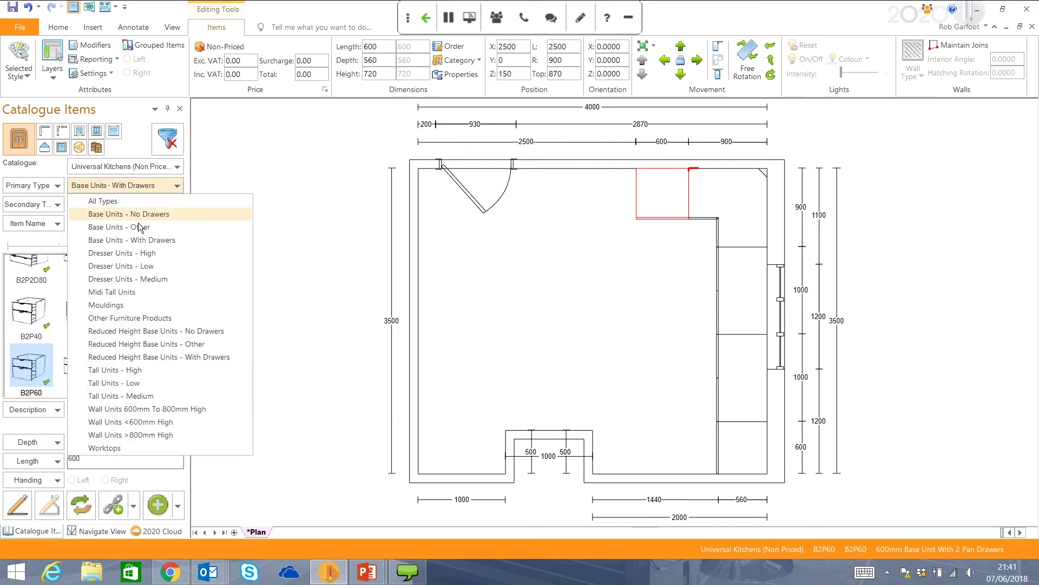
click(132, 226)
click(131, 205)
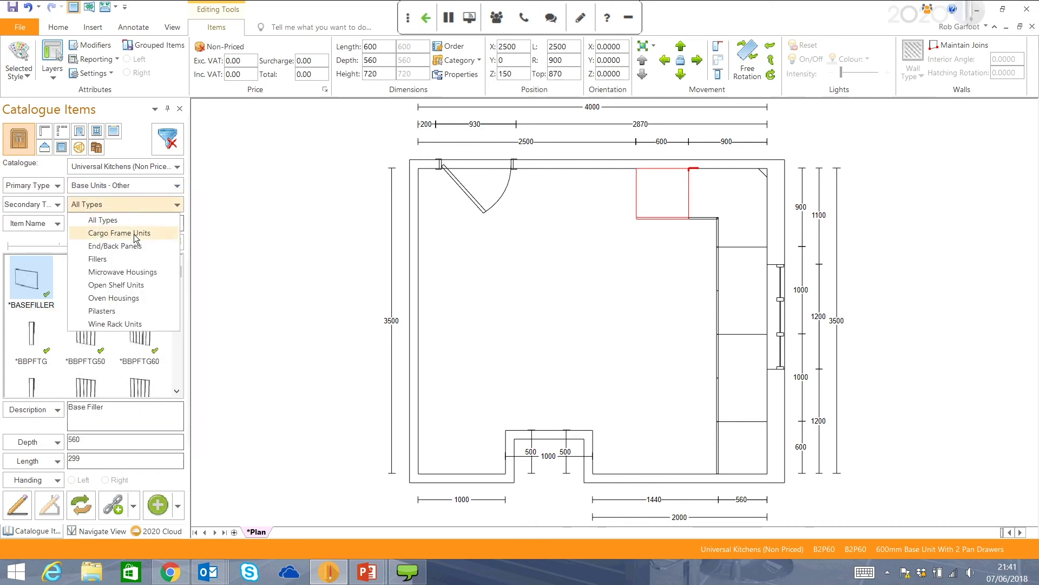
click(135, 299)
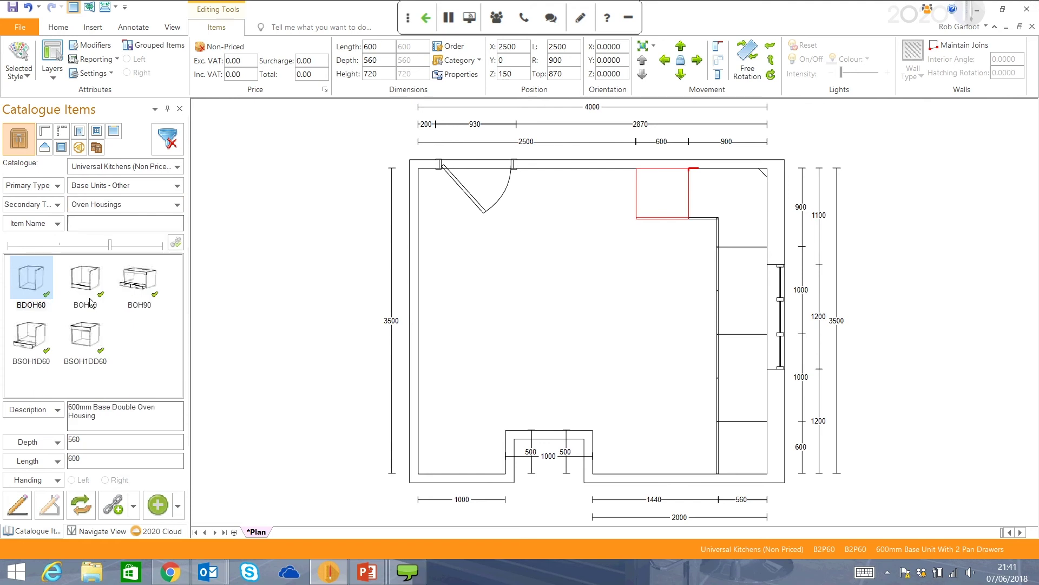
click(85, 277)
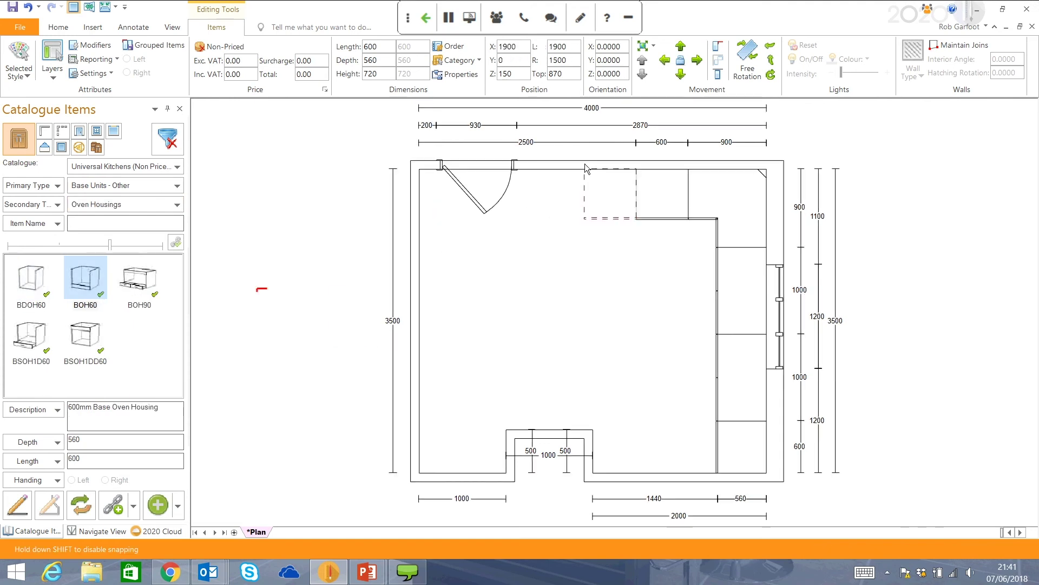
click(592, 311)
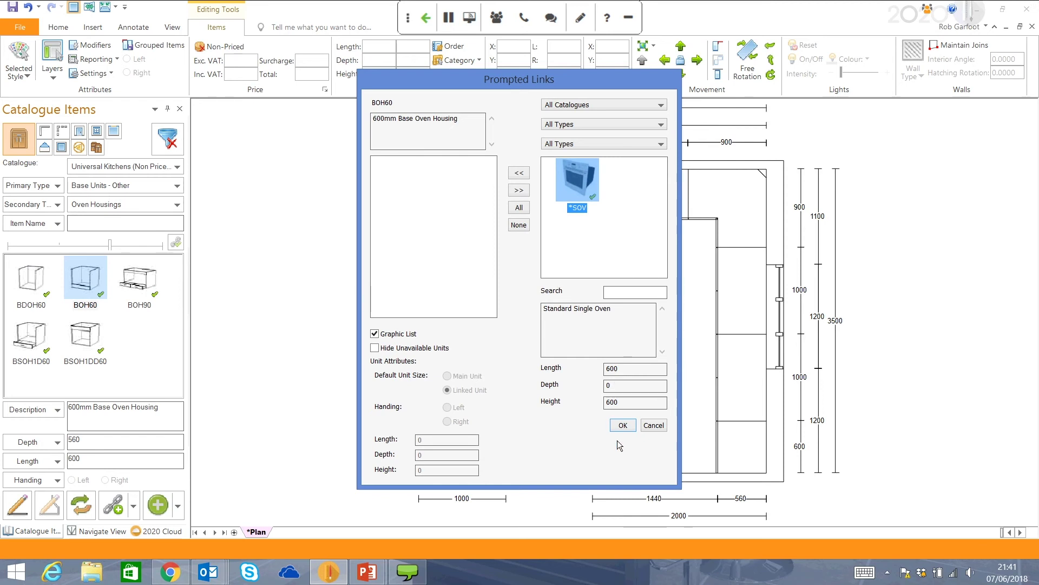
Step: Confirm the BOH60 housing and open the 2020 Cloud appliance catalogue, adjusting its manufacturer list
click(622, 425)
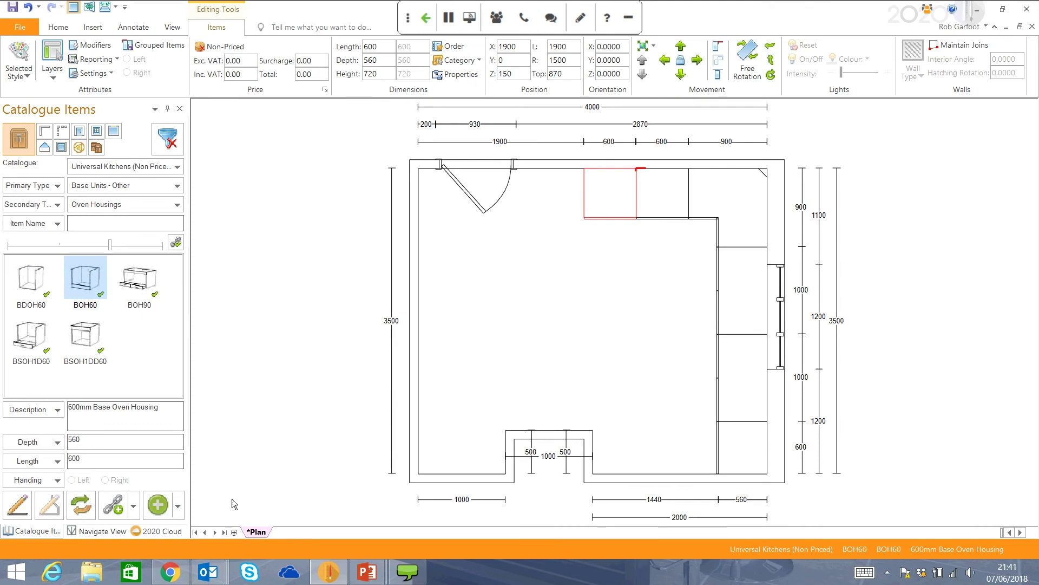
click(176, 532)
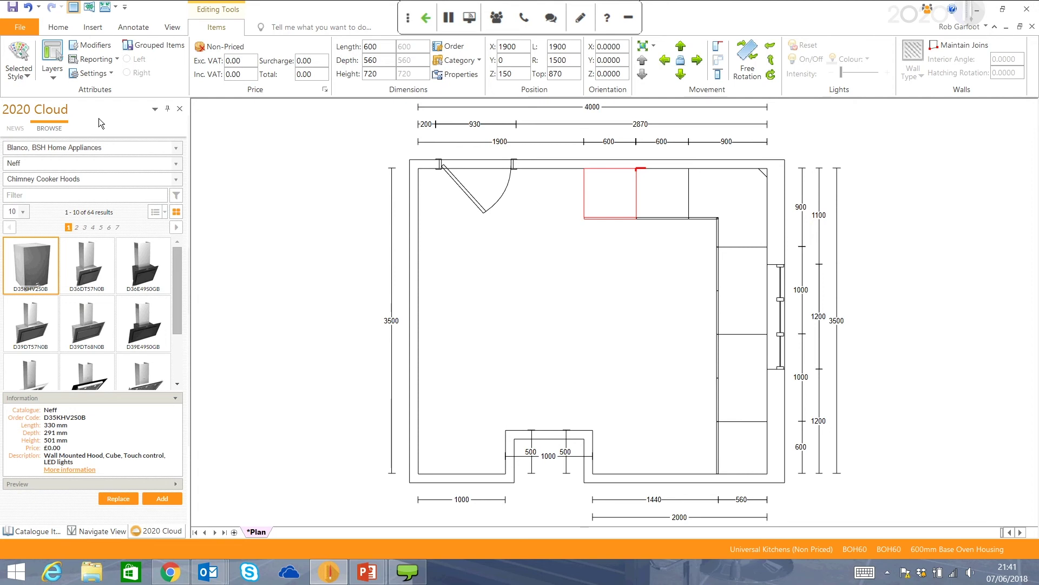
click(176, 148)
mouse_move(178, 210)
mouse_down()
mouse_move(177, 253)
mouse_move(183, 193)
mouse_up()
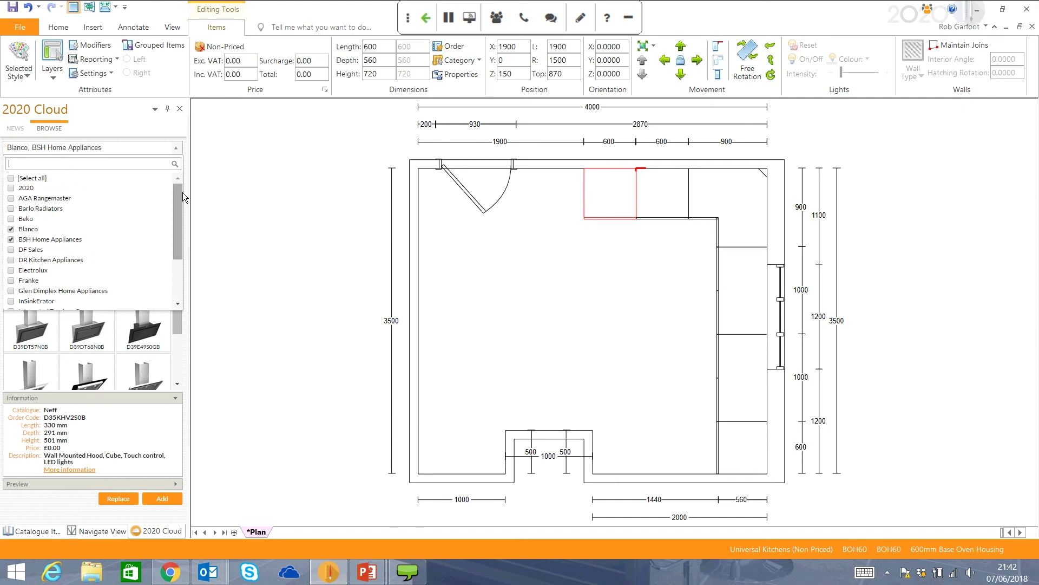
click(124, 147)
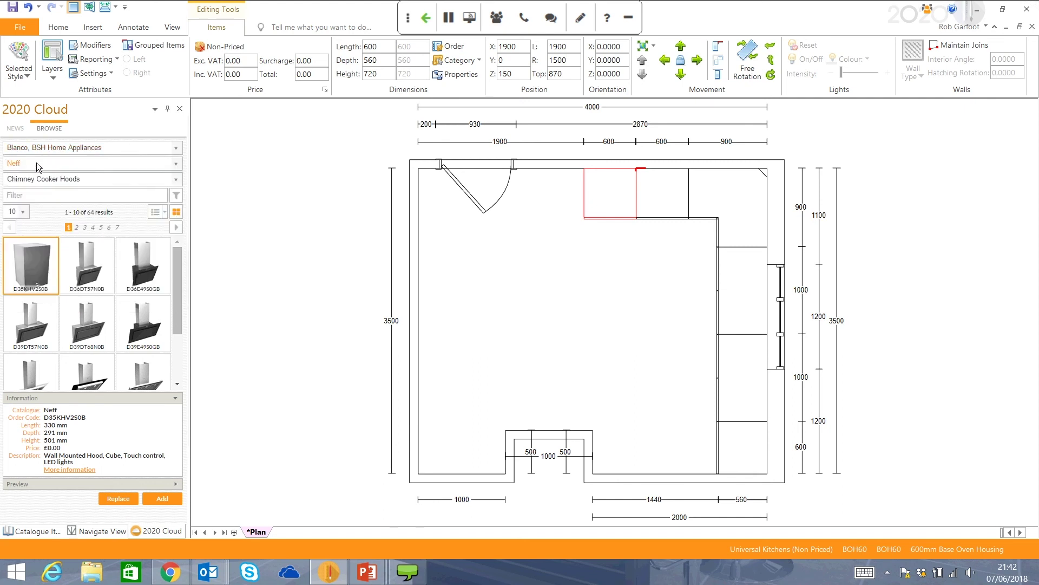
Step: Drag the Neff B14M42S5GB from Ovens > 600mm Single Ovens into the oven housing
click(69, 180)
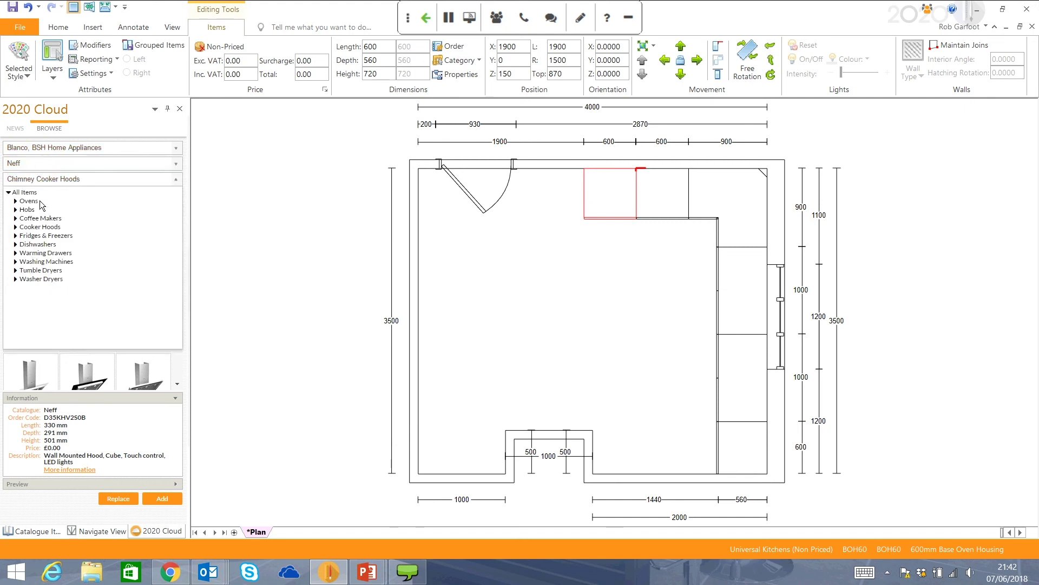
click(16, 201)
click(47, 212)
drag(83, 270, 587, 163)
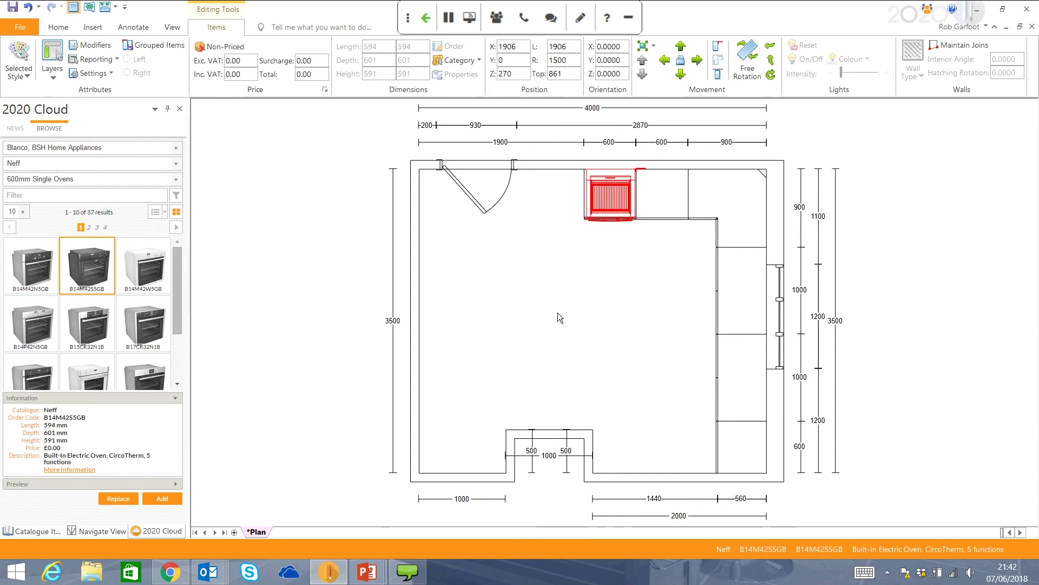
Step: Place the Neff D36DT57N0B chimney cooker hood on the top wall above the oven
click(73, 179)
click(16, 201)
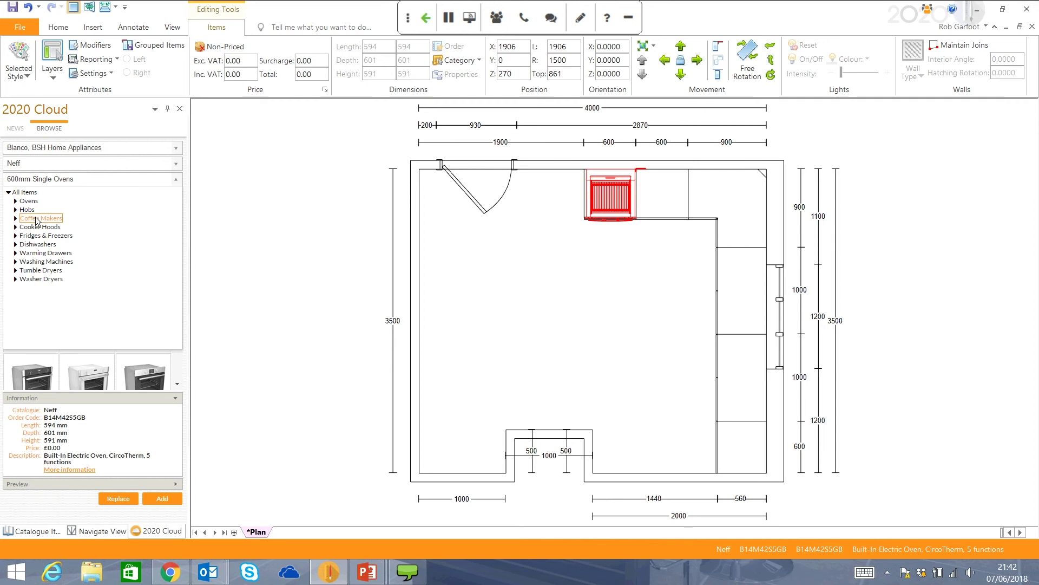
click(41, 227)
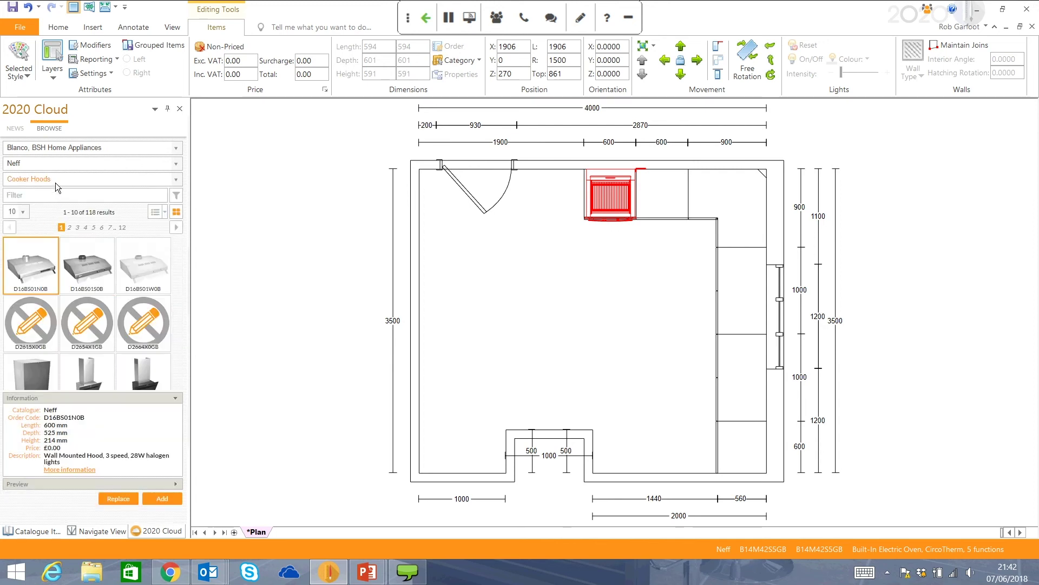
click(56, 181)
click(15, 227)
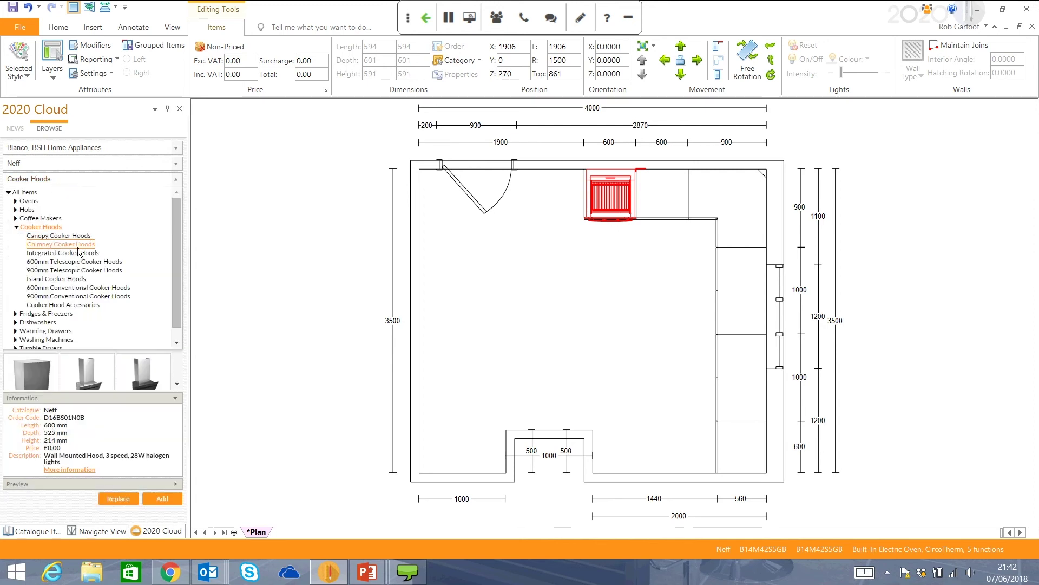
click(77, 244)
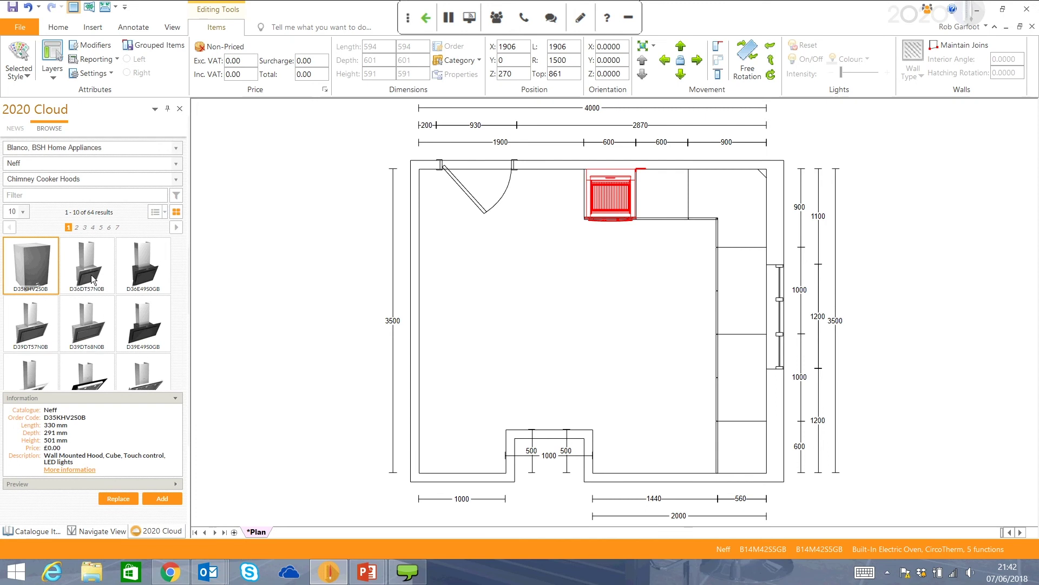
drag(87, 265, 583, 163)
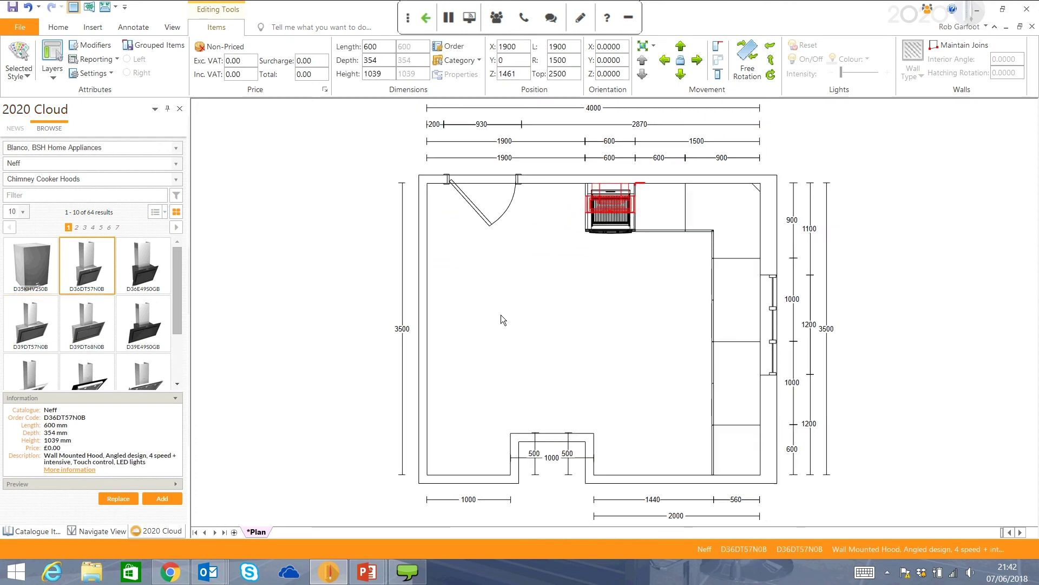
Step: Place the T10B40X2 ceramic hob from Hobs > Ceramic Hobs over the oven
click(71, 177)
click(16, 226)
click(17, 210)
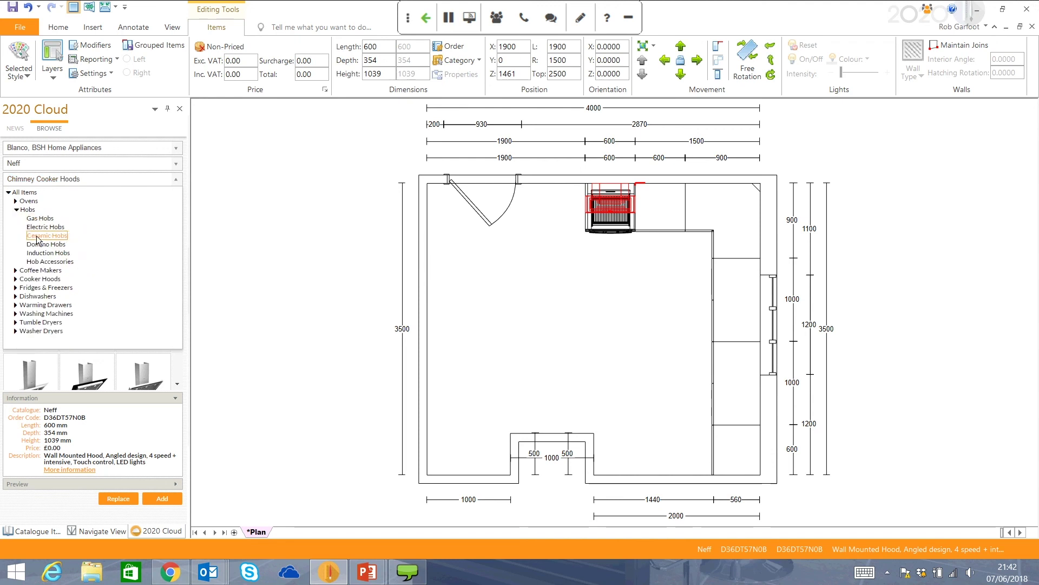
click(38, 237)
drag(30, 270, 609, 205)
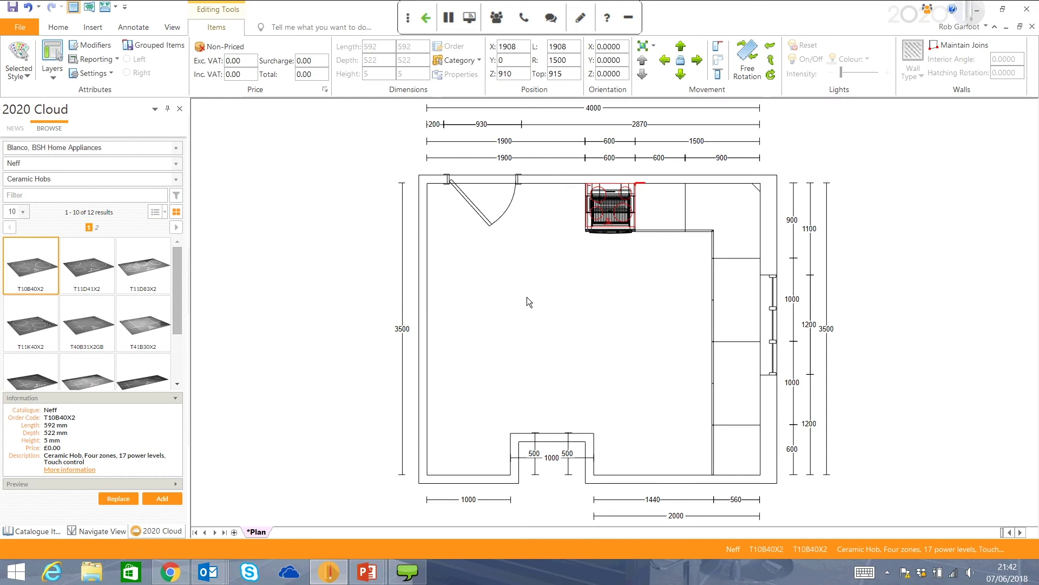
Step: Filter the 2020 Cloud catalogue to the Blanco range instead of Neff
click(60, 149)
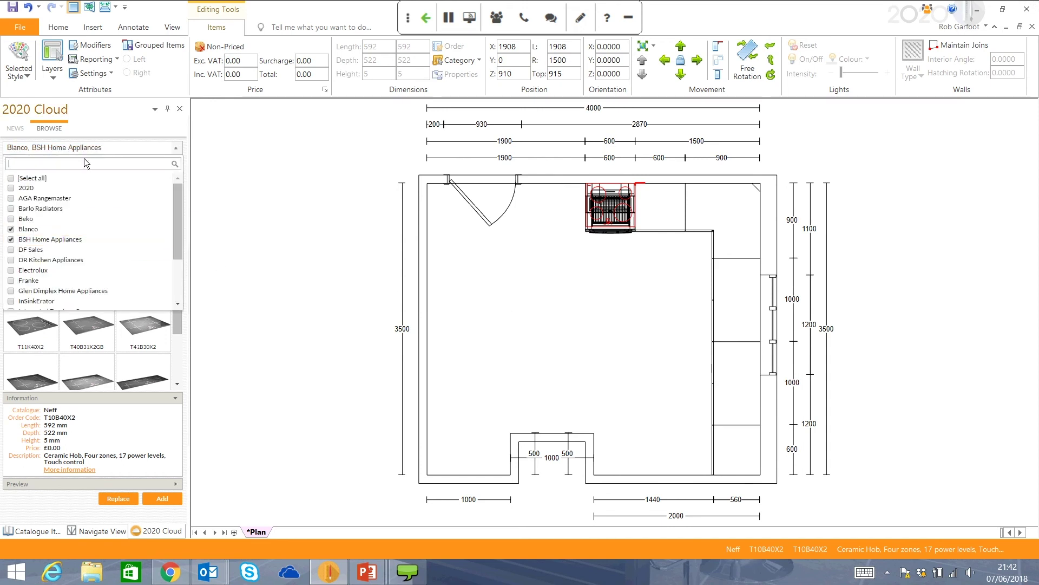
click(83, 158)
click(75, 166)
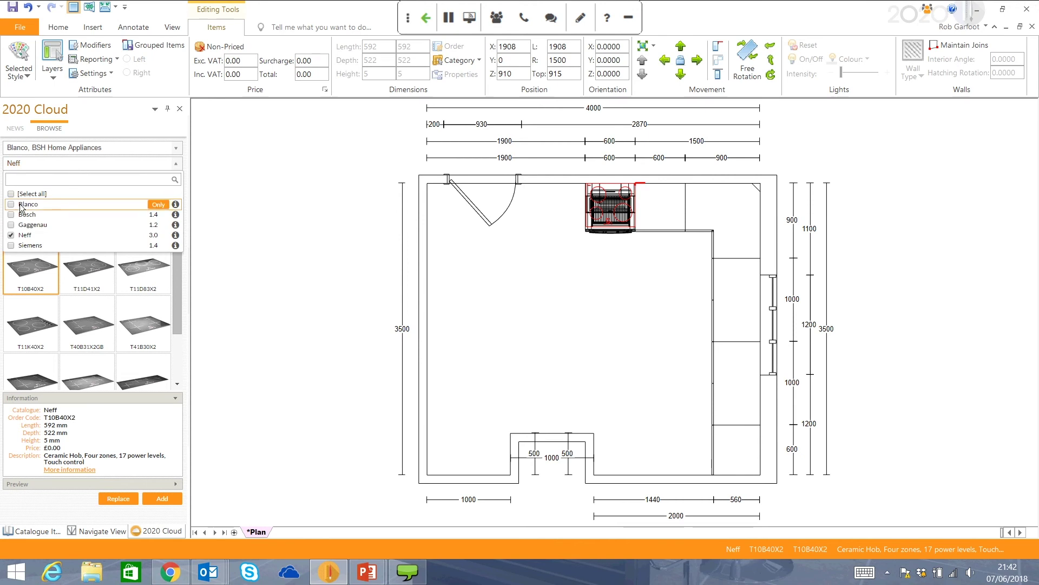
click(12, 204)
click(12, 236)
click(76, 161)
Step: Place the Blanco Lantos 45 S stainless sink on the right wall
click(55, 178)
click(16, 209)
click(23, 190)
drag(125, 322, 757, 265)
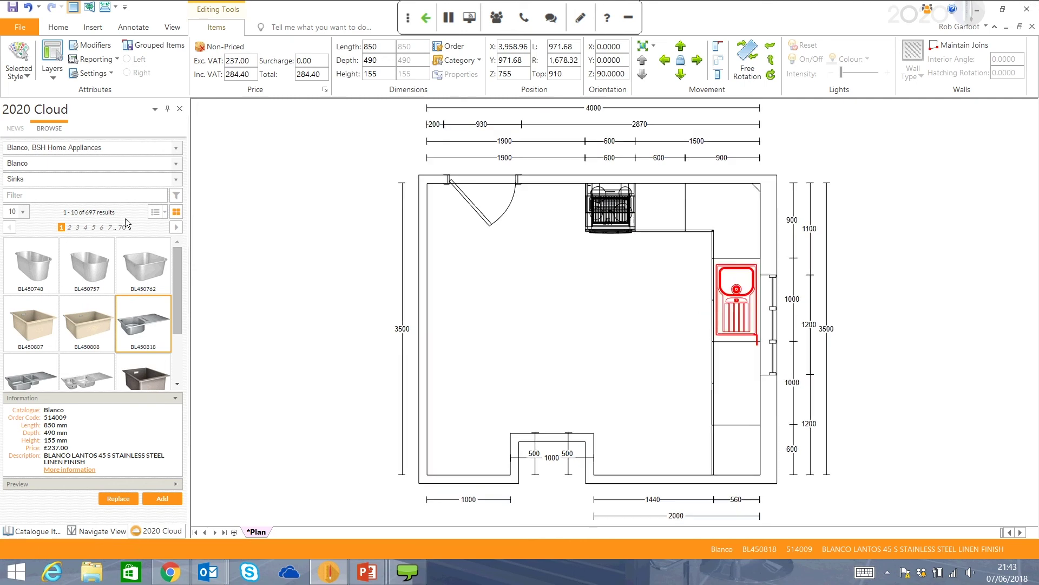
Step: Place the BL2900CH Felisa-S chrome mixer tap beside the sink
click(66, 180)
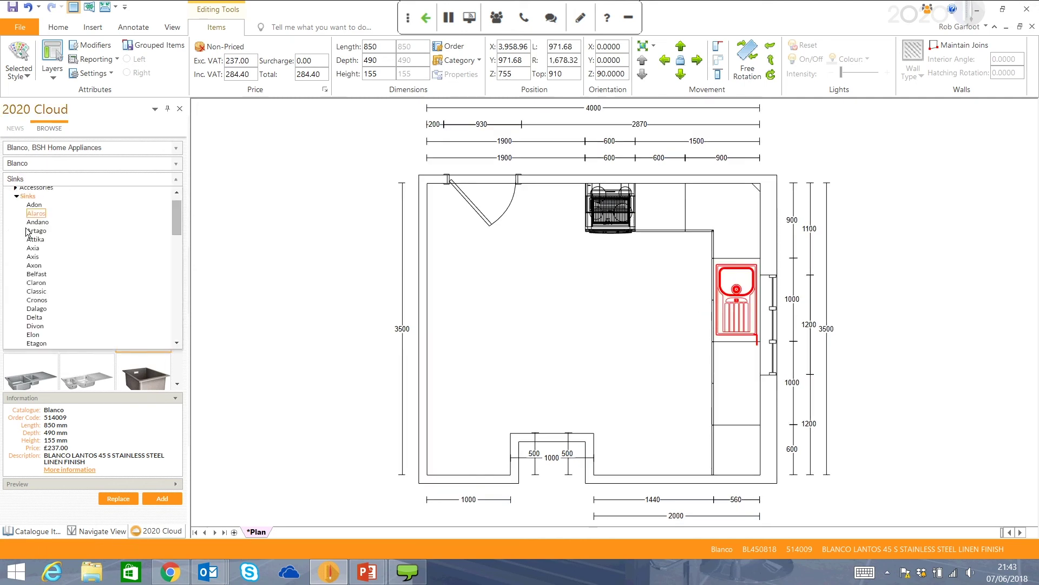
click(14, 199)
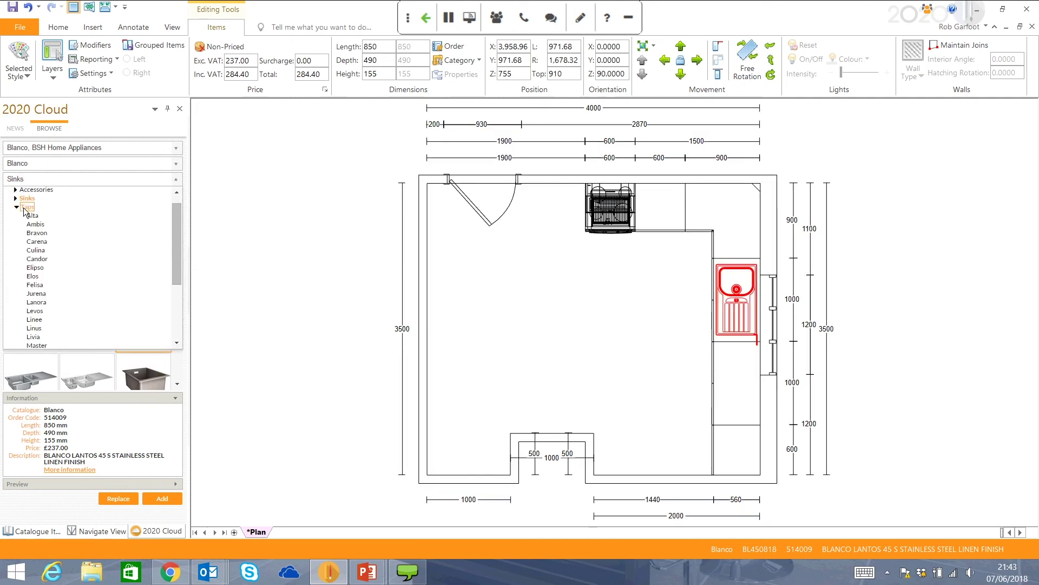
click(26, 208)
drag(33, 266, 751, 302)
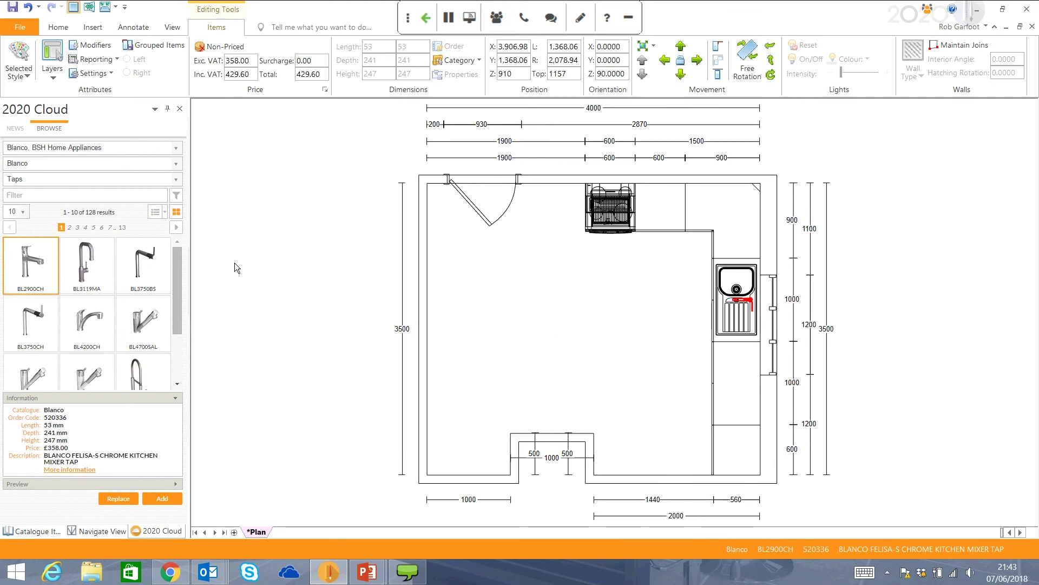
Step: Filter to Base Units - No Drawers > Single Door Units and drag a BH60 beside the oven housing
click(38, 532)
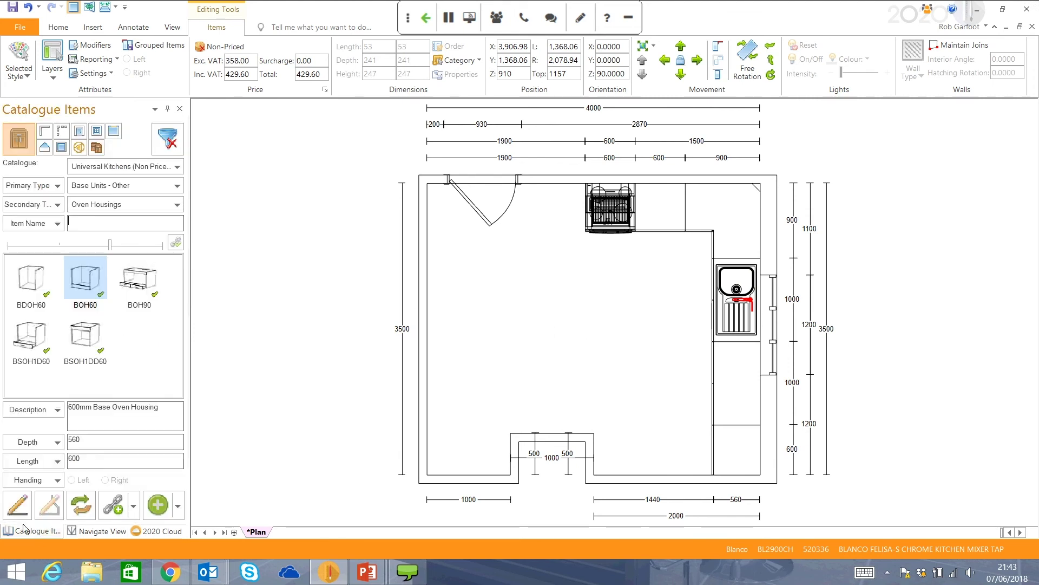
click(143, 187)
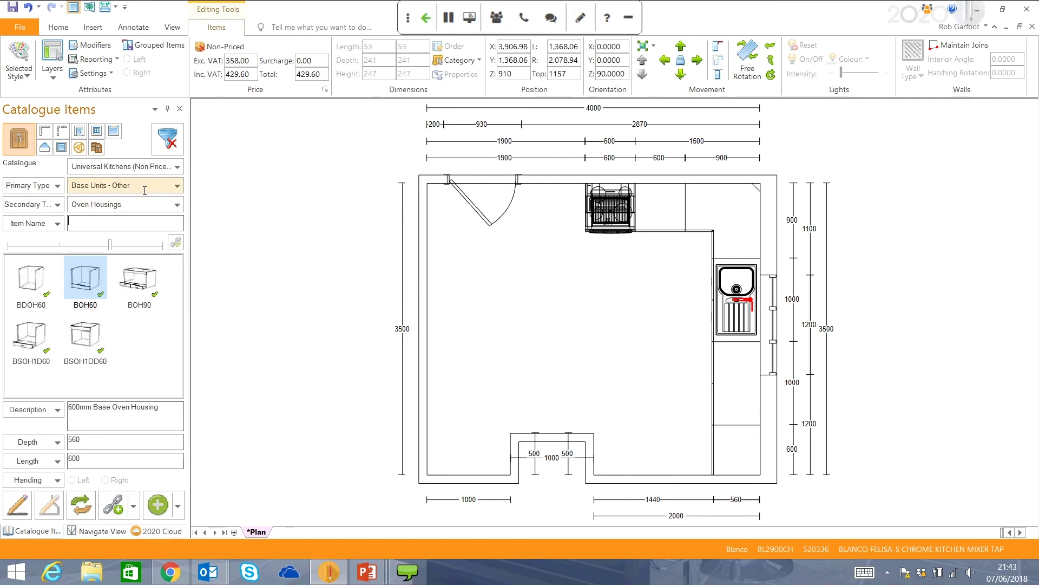
click(142, 214)
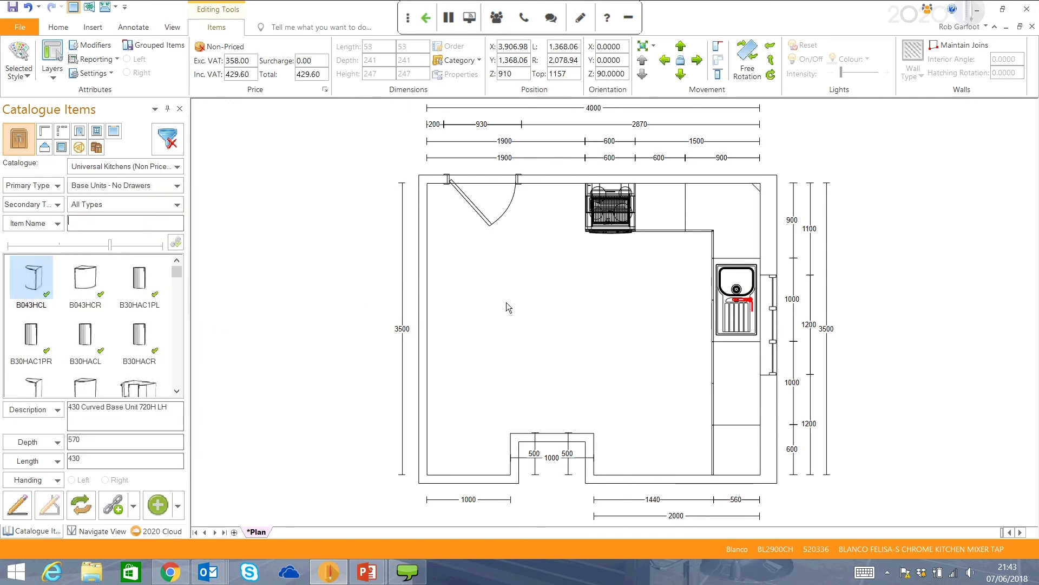
click(160, 205)
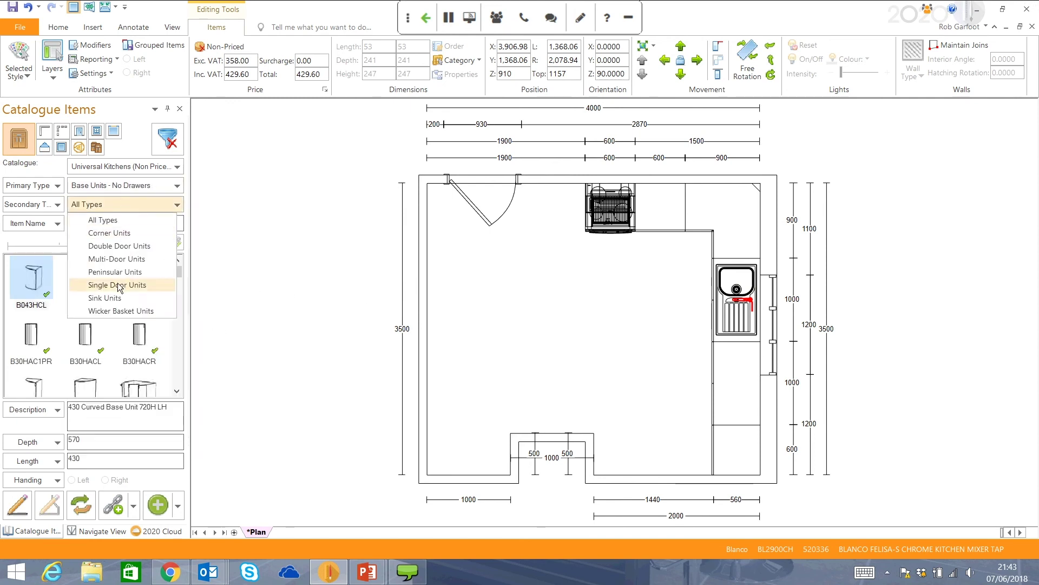
click(125, 286)
scroll(163, 375, down, 6)
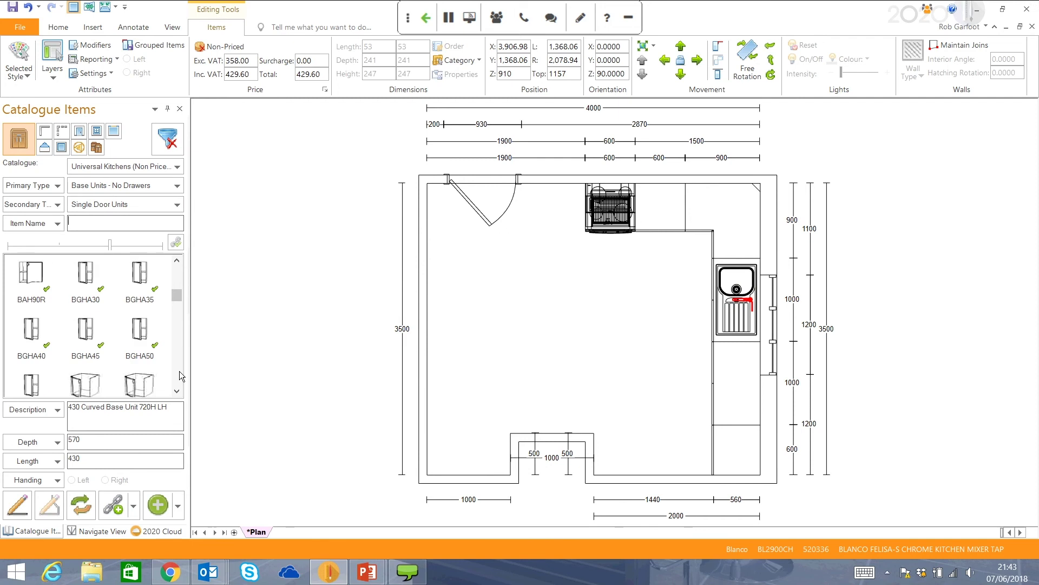
scroll(178, 370, down, 3)
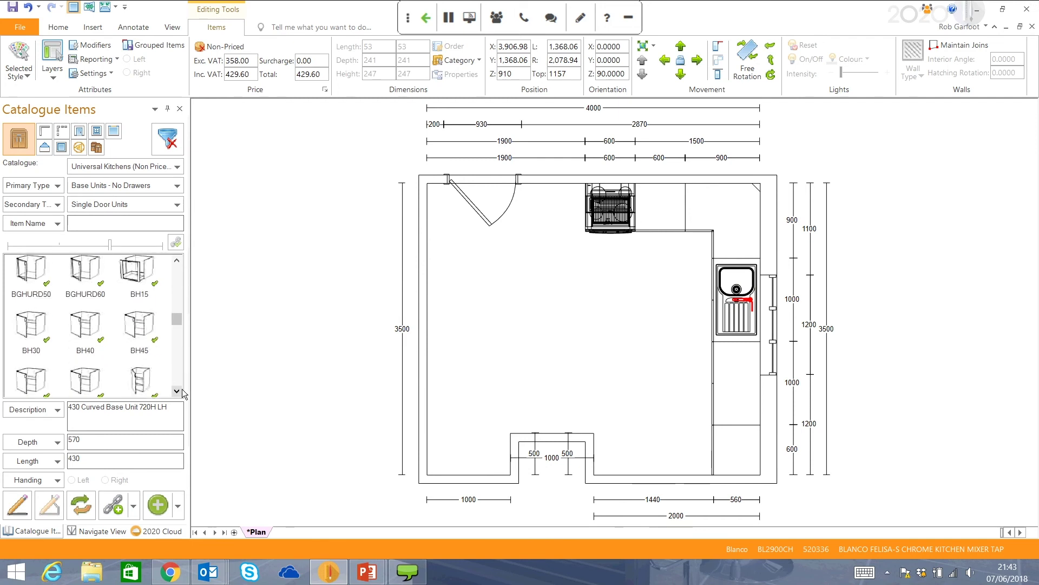
scroll(119, 357, down, 1)
click(85, 355)
drag(85, 355, 538, 174)
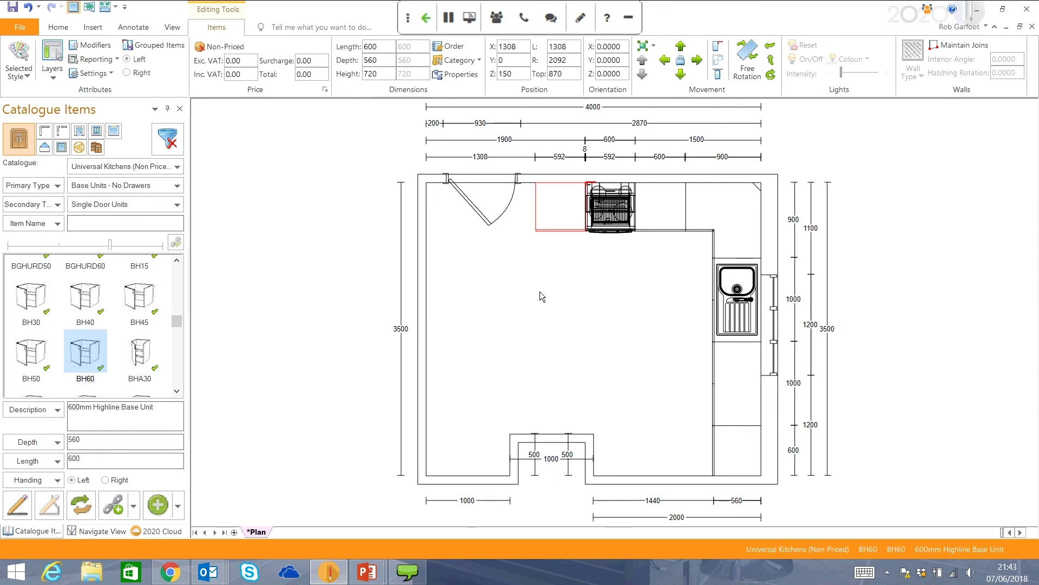
Step: Adjust the BH60's position, then re-place it against the top wall 1300 from the left
key(Left)
click(541, 291)
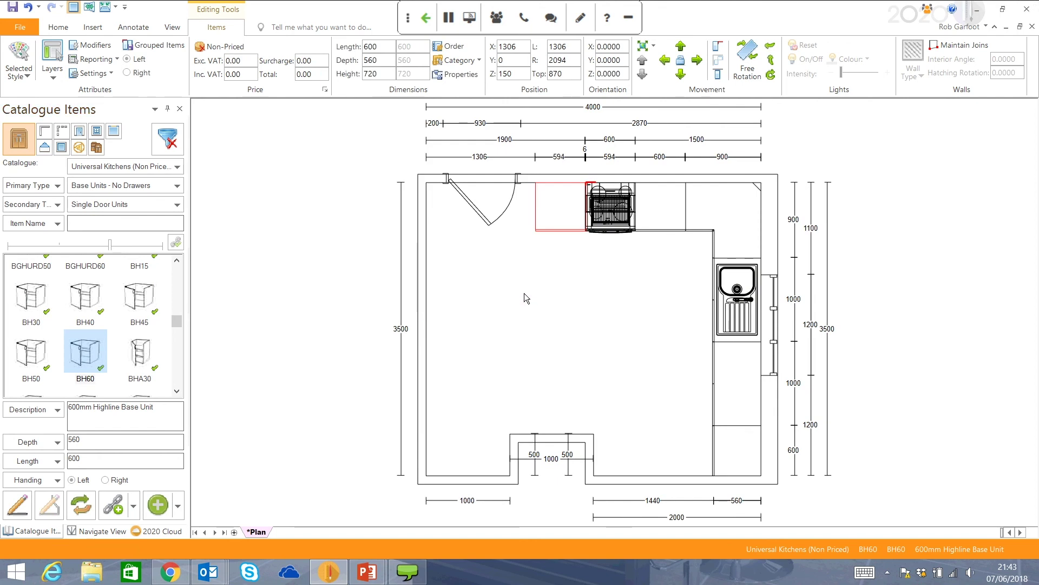
key(Right)
key(Return)
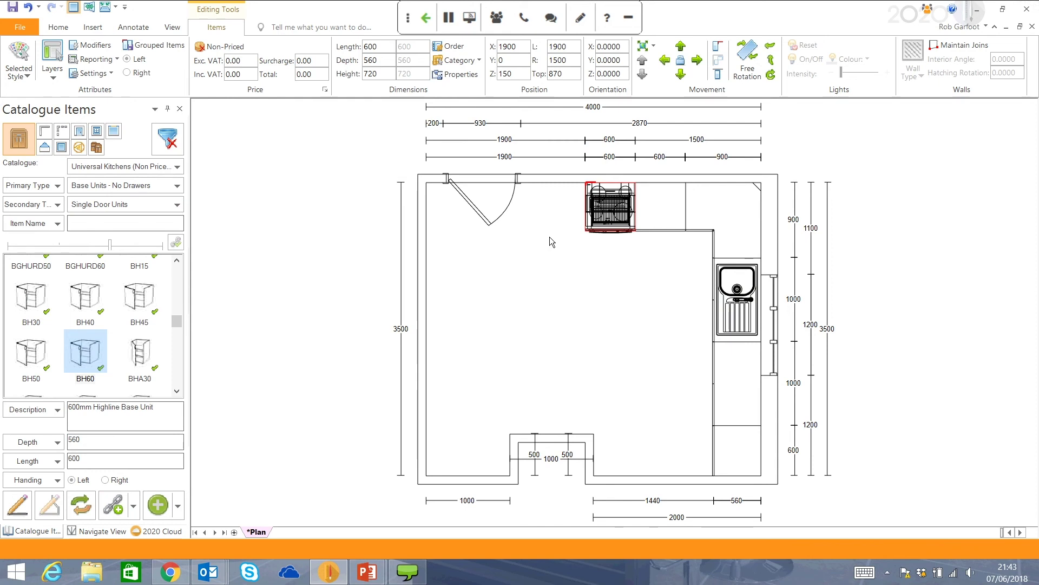
click(319, 427)
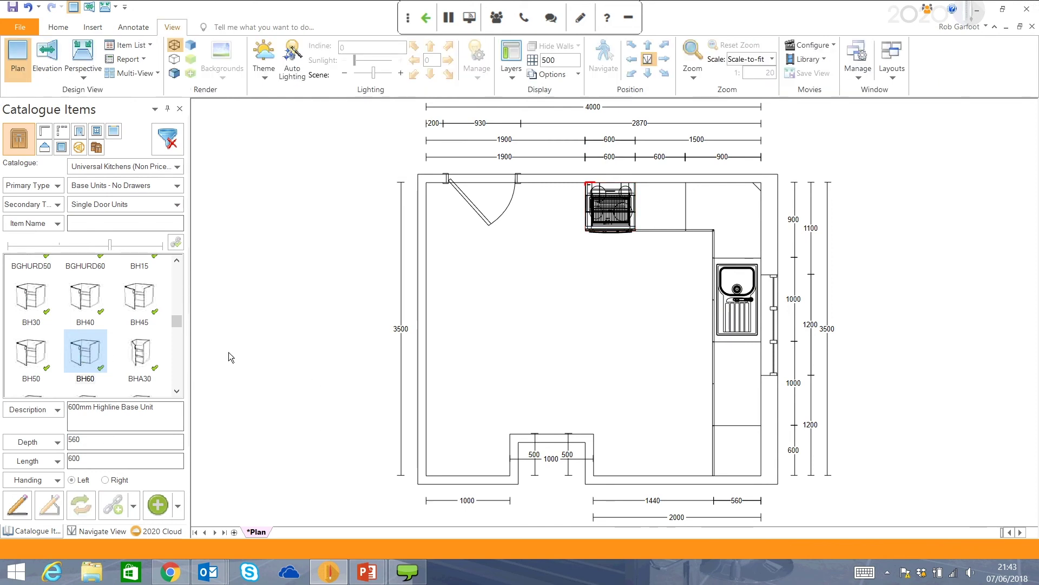
drag(229, 357, 533, 172)
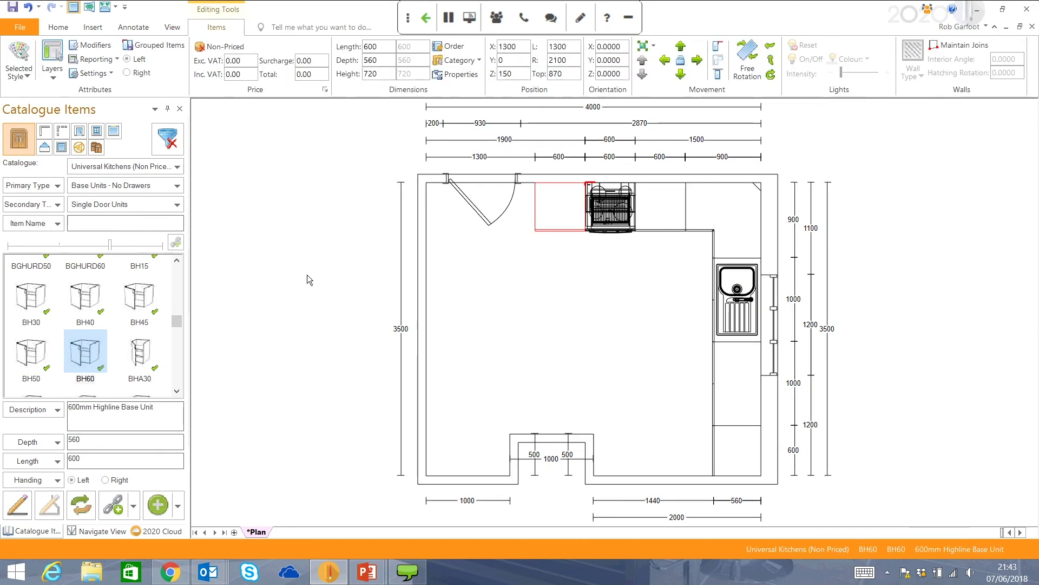
Step: Place a 600mm WM60 single-door wall unit (Wall Units 600–800mm) above the new base unit, confirming Style Details
click(276, 271)
click(145, 189)
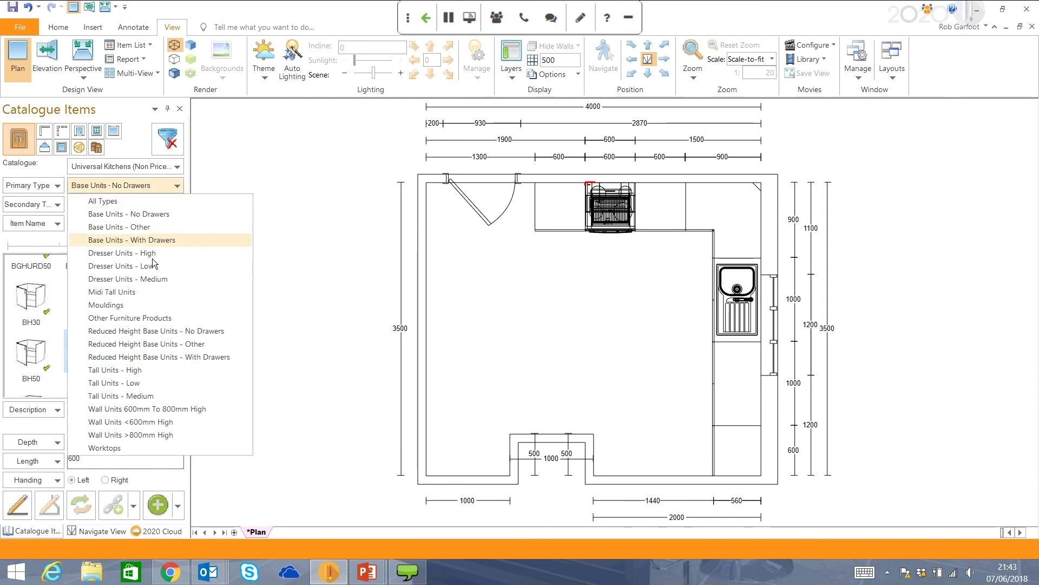
click(162, 409)
click(125, 205)
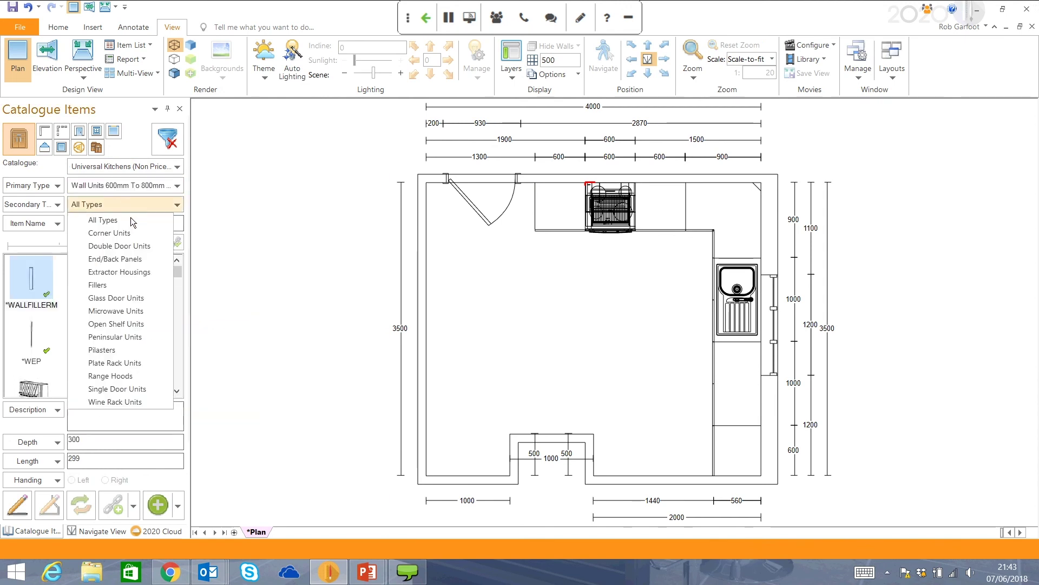
click(138, 395)
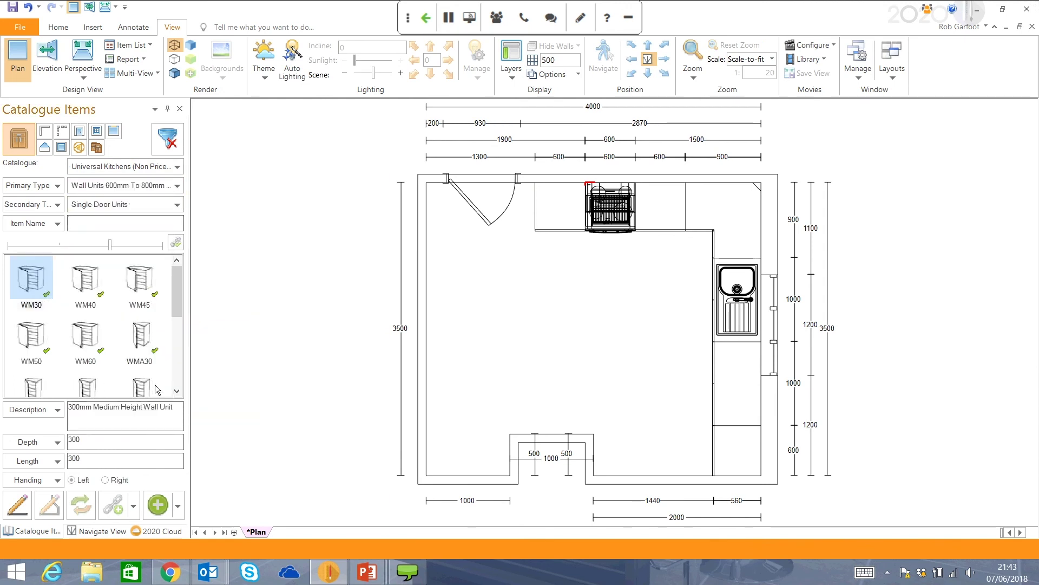
click(86, 333)
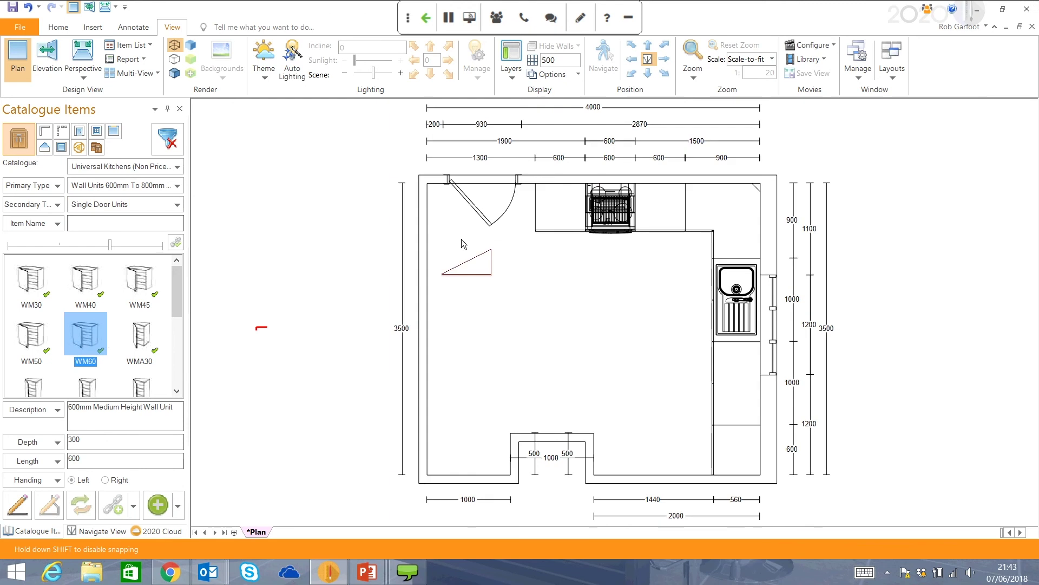
click(534, 174)
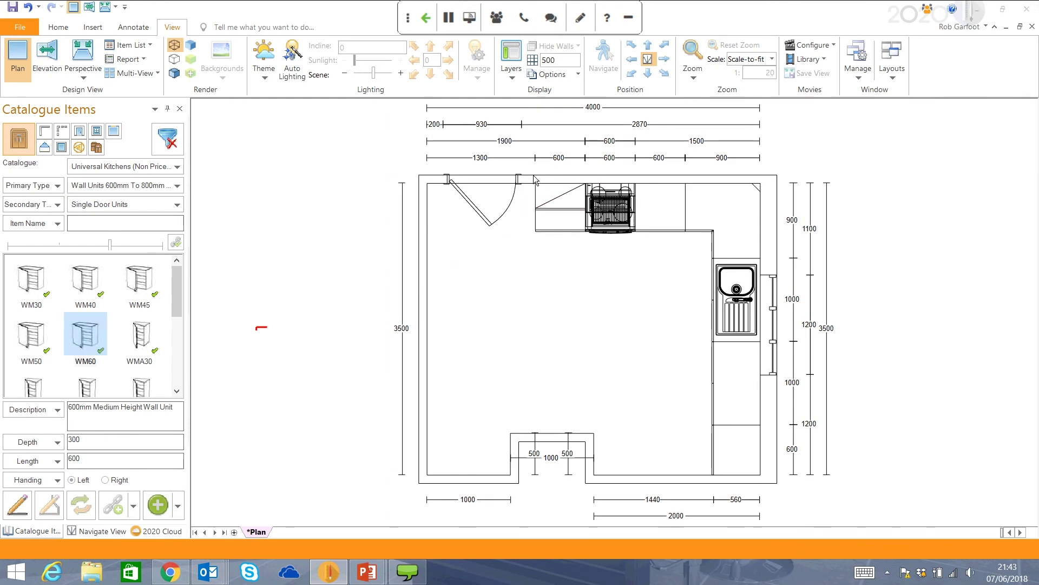
click(412, 410)
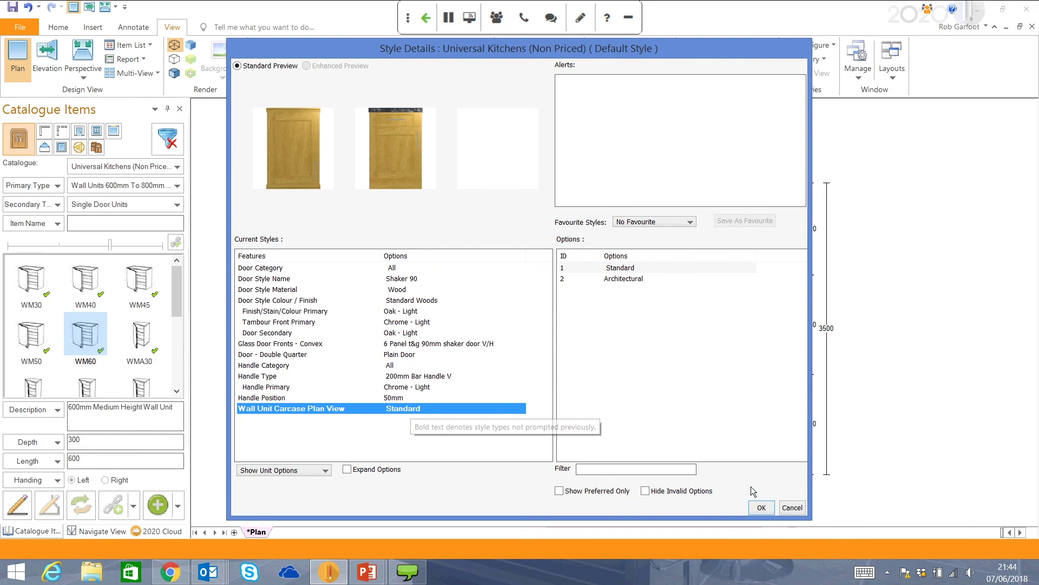
click(762, 507)
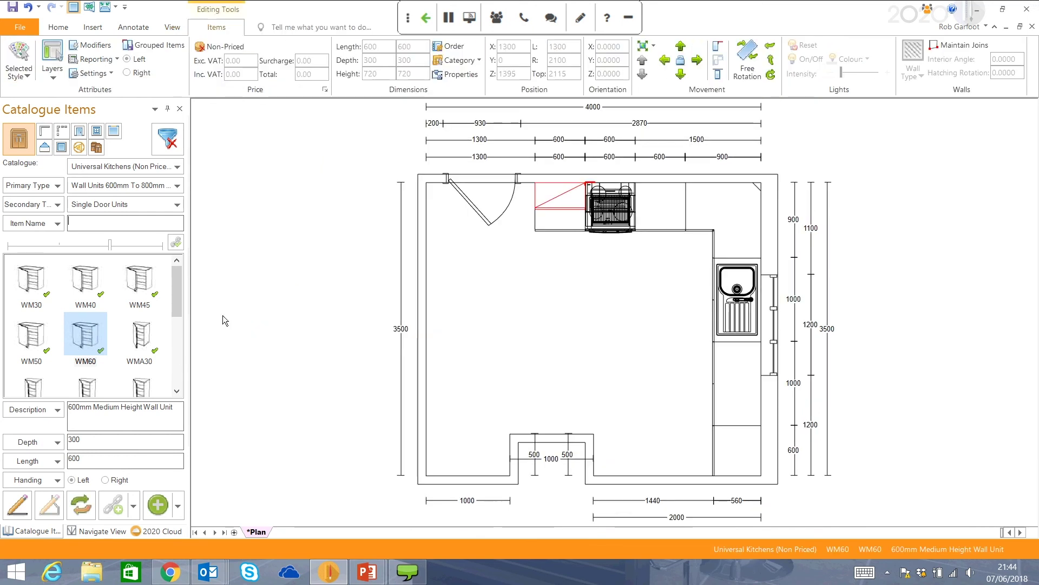
Step: Switch to Double Door Units and place a 900mm WM90 wall unit in the top-right corner
click(515, 340)
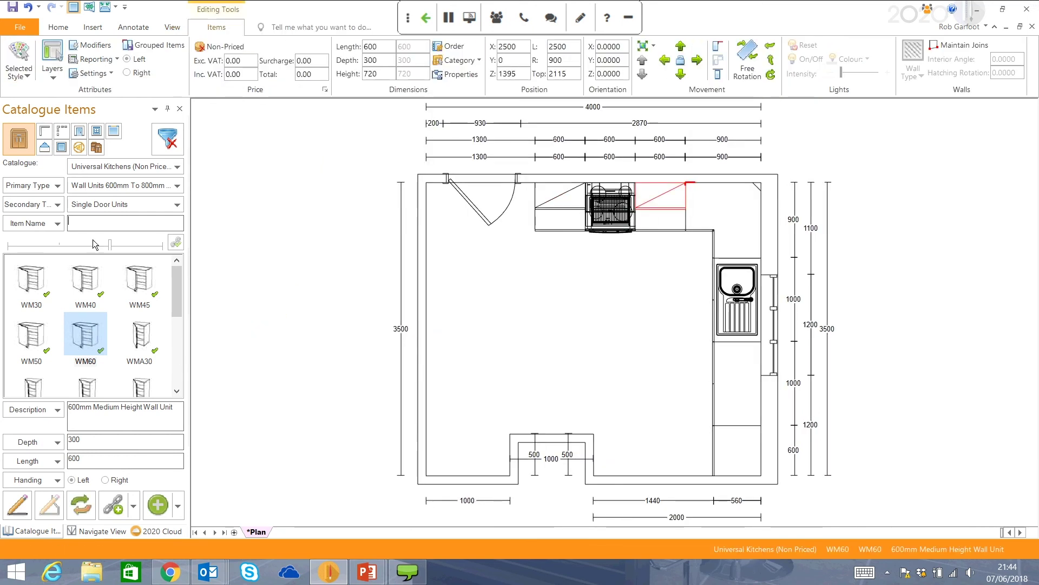
click(112, 205)
click(115, 251)
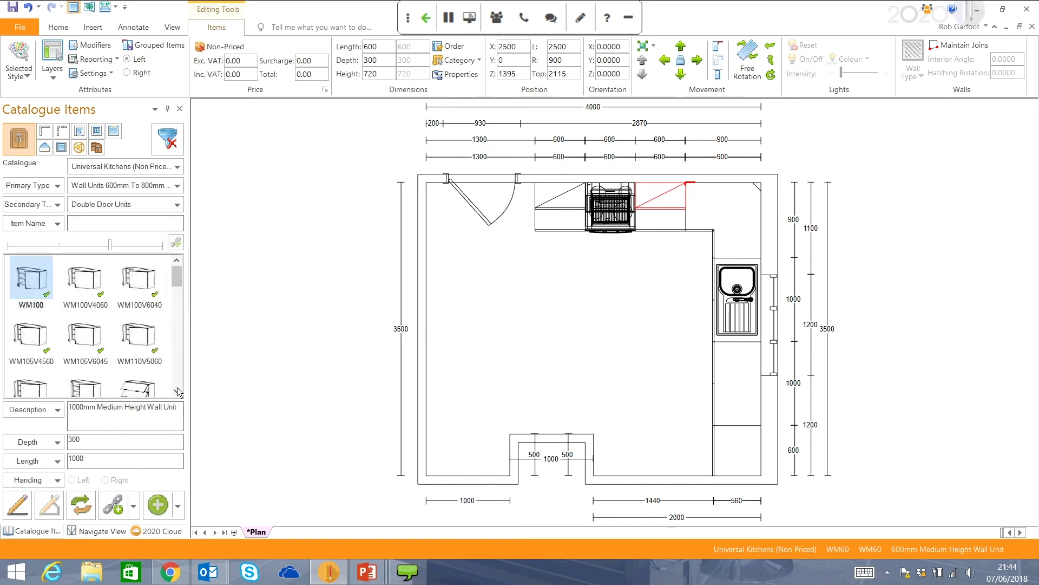
scroll(177, 391, down, 5)
scroll(177, 390, down, 5)
scroll(180, 393, down, 1)
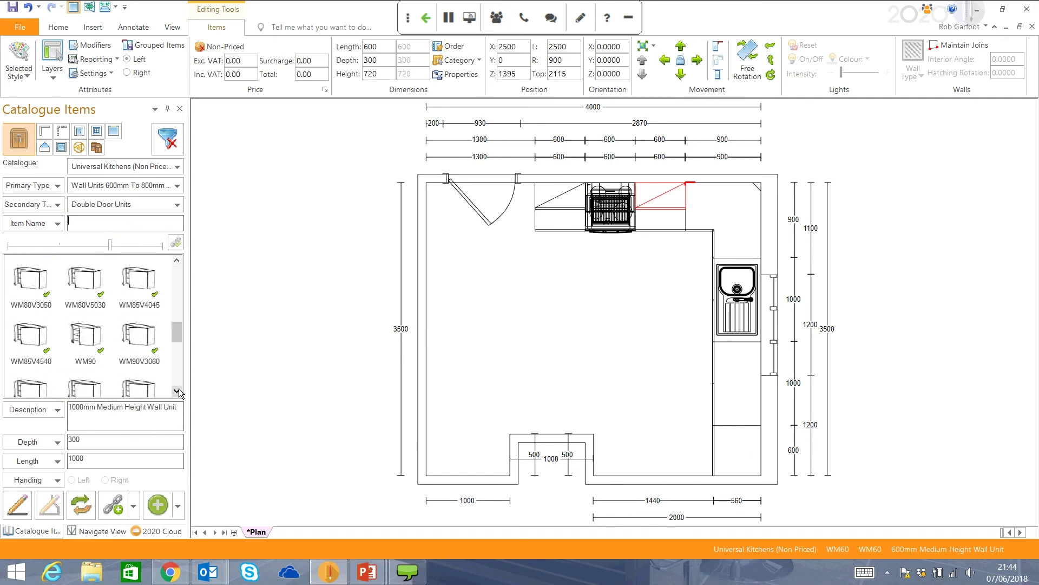
click(99, 336)
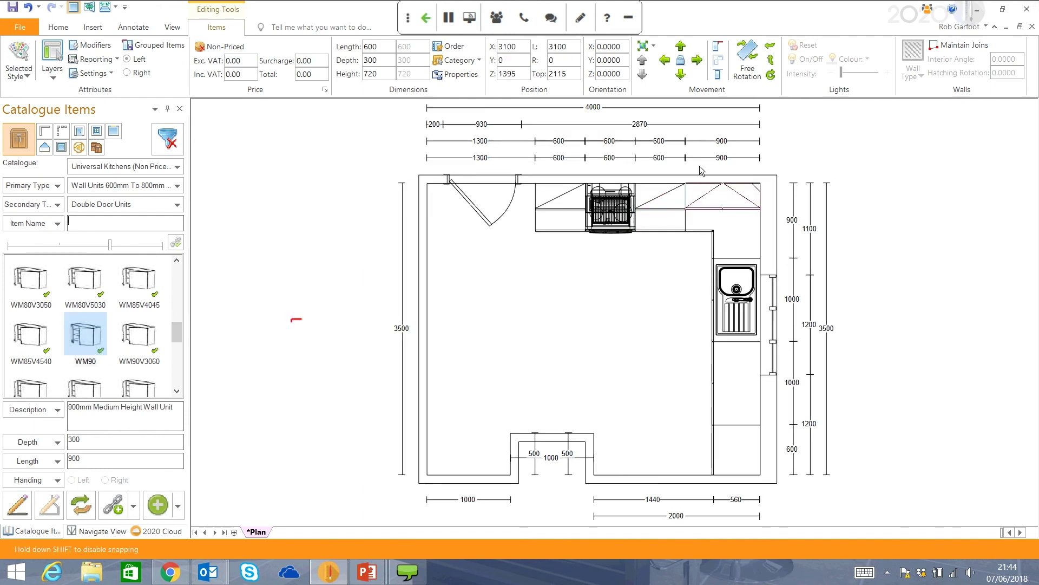
click(657, 295)
key(Escape)
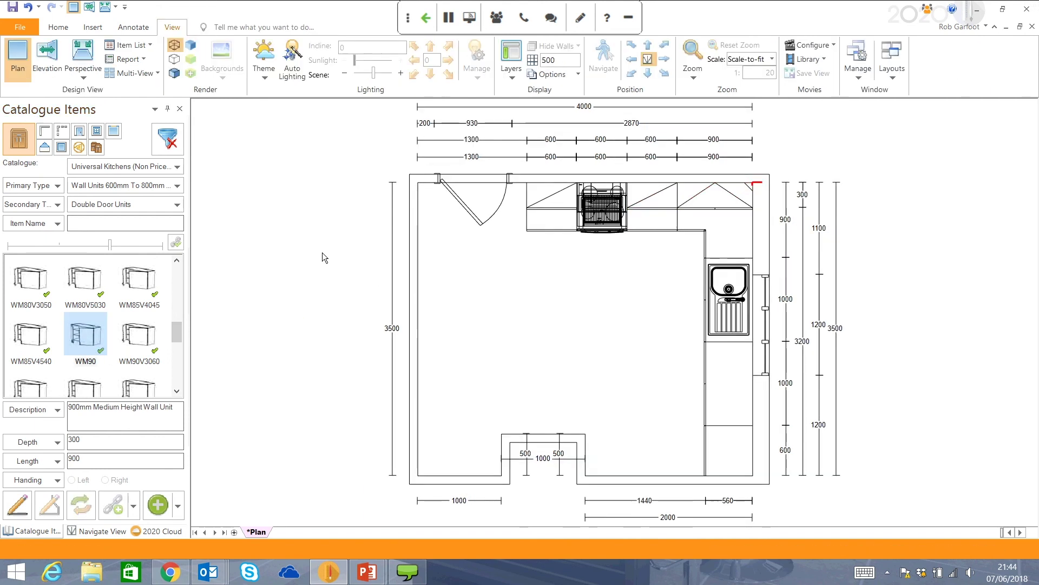
Step: Switch to the running PowerPoint slide show to display the Views slide
right_click(455, 237)
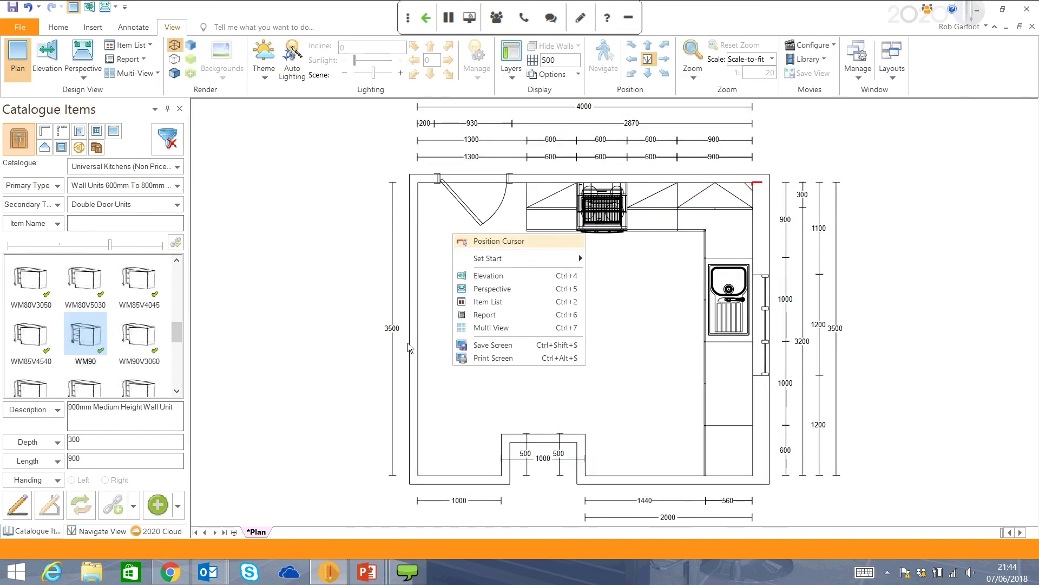
click(367, 571)
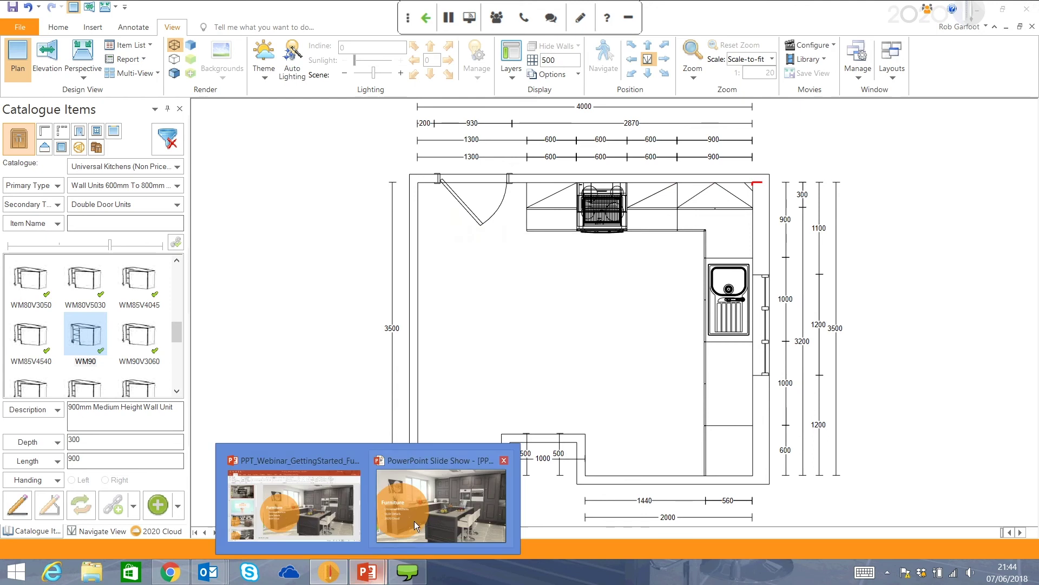
click(420, 515)
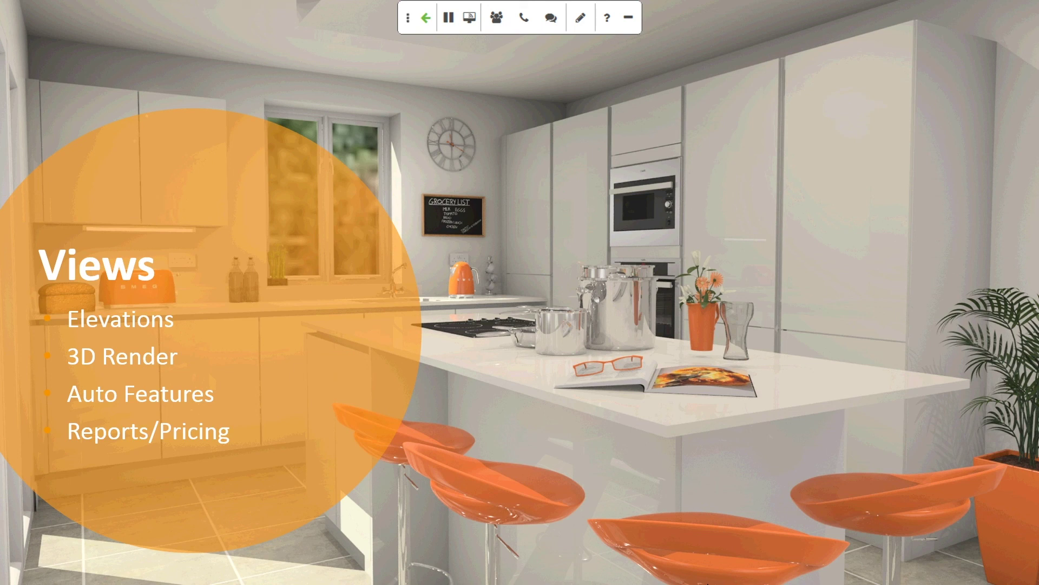
Step: Return to 2020 Fusion and switch the plan to the wall elevation view
key(alt+Tab)
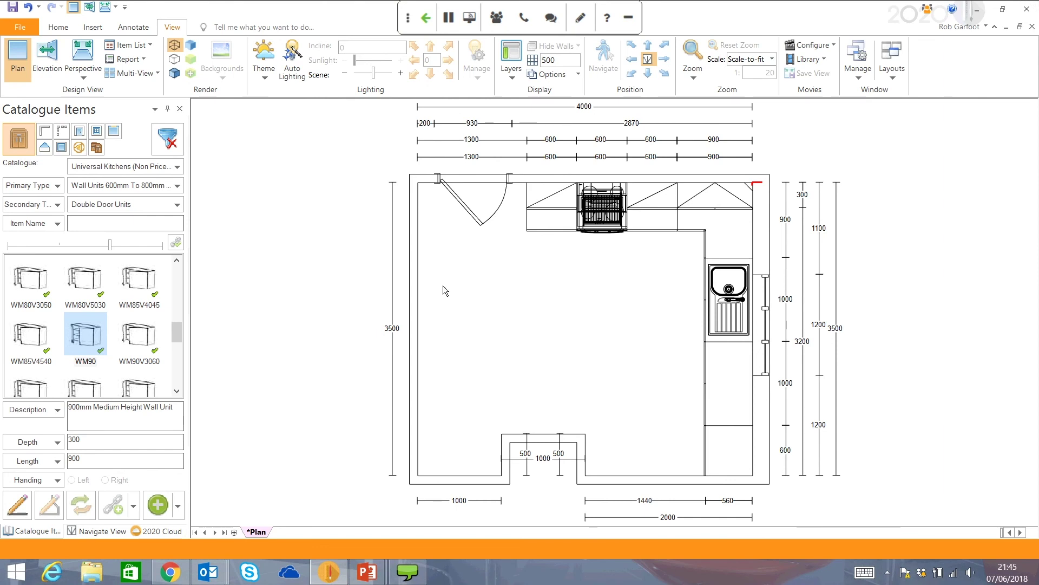
right_click(456, 263)
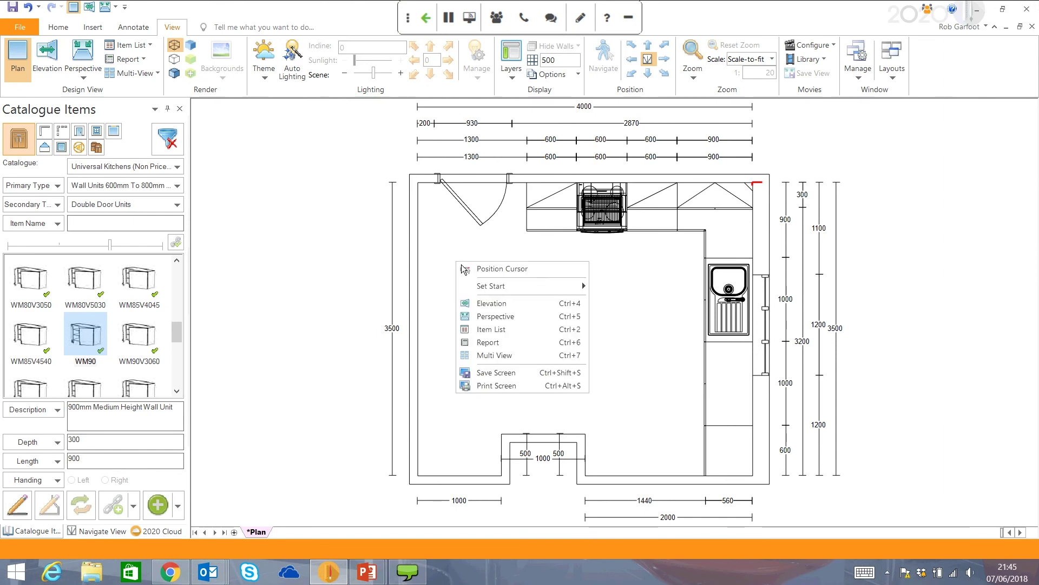
click(492, 304)
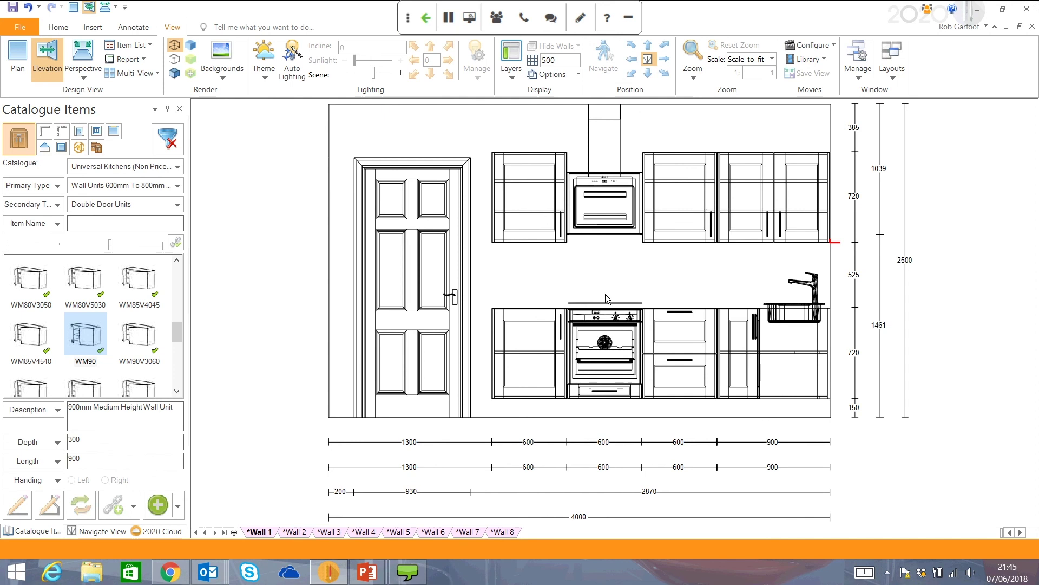
Step: Step through the Wall 2–8 elevations, then go back to Wall 1
click(291, 533)
click(328, 532)
click(361, 533)
click(401, 533)
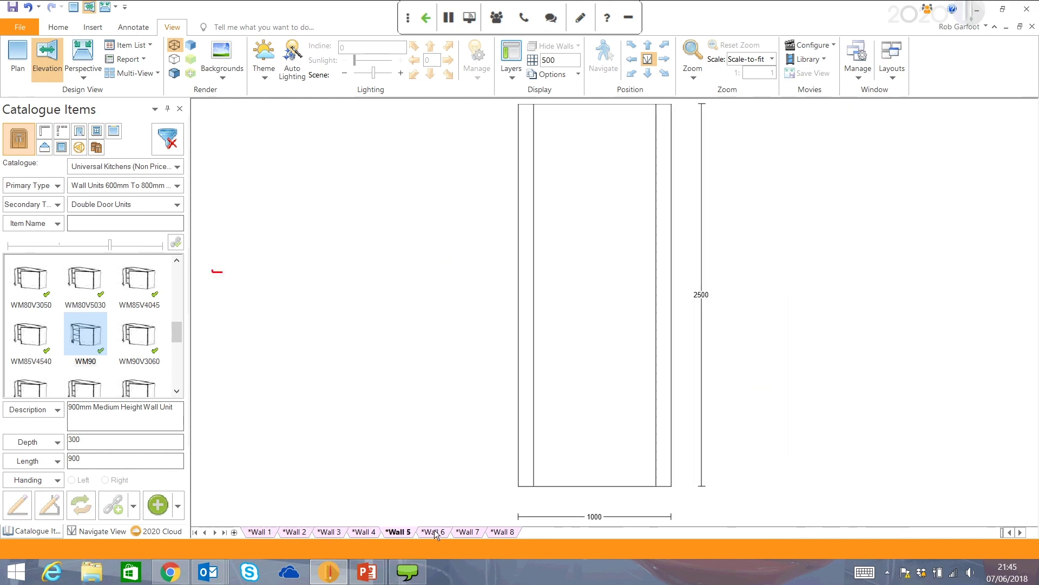
click(433, 533)
click(467, 534)
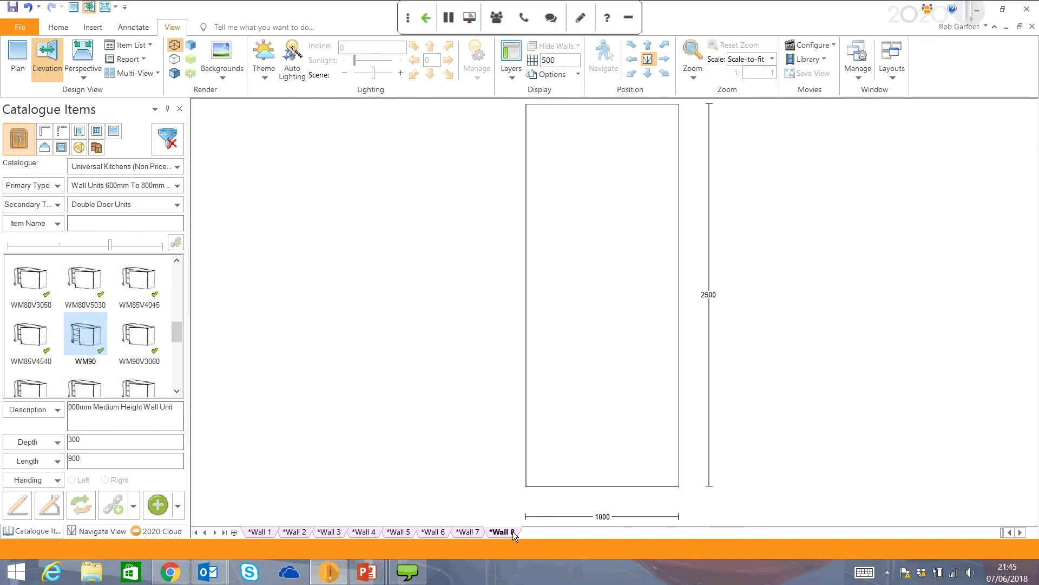
click(509, 532)
click(261, 533)
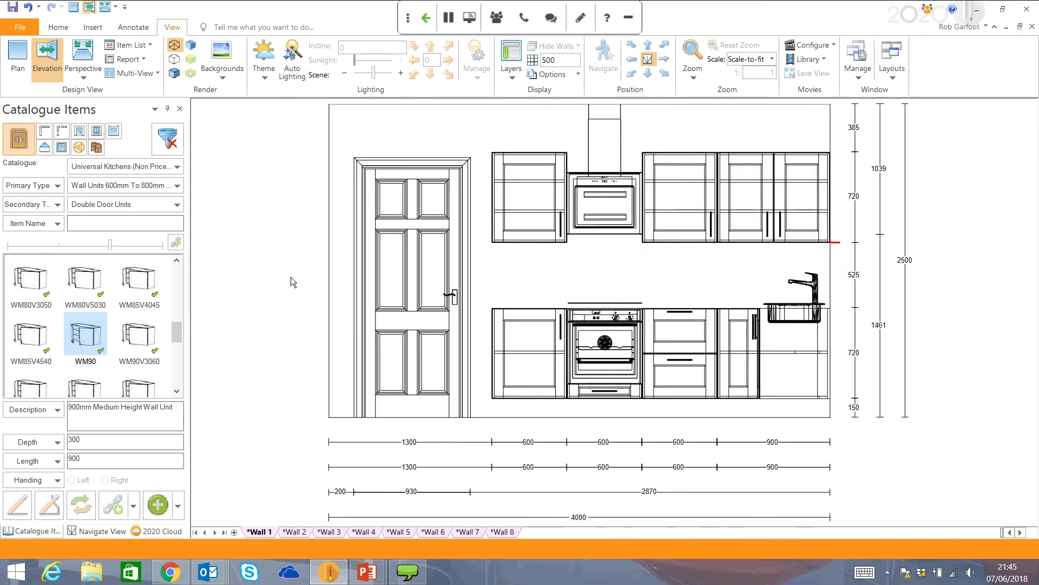
right_click(278, 221)
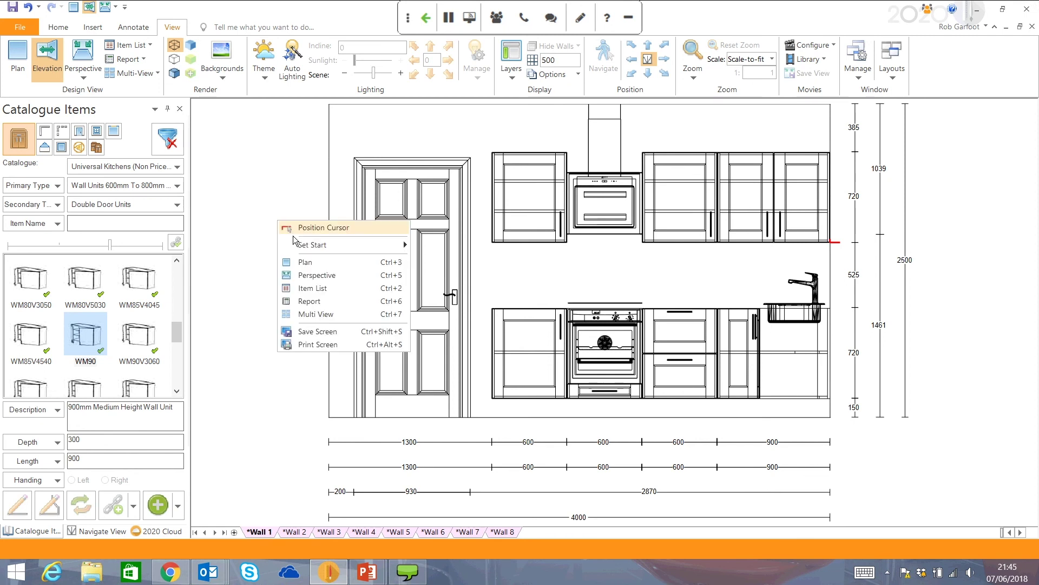
Step: Switch to 3D perspective with the camera at the lower-left corner aimed toward the sink corner
click(316, 275)
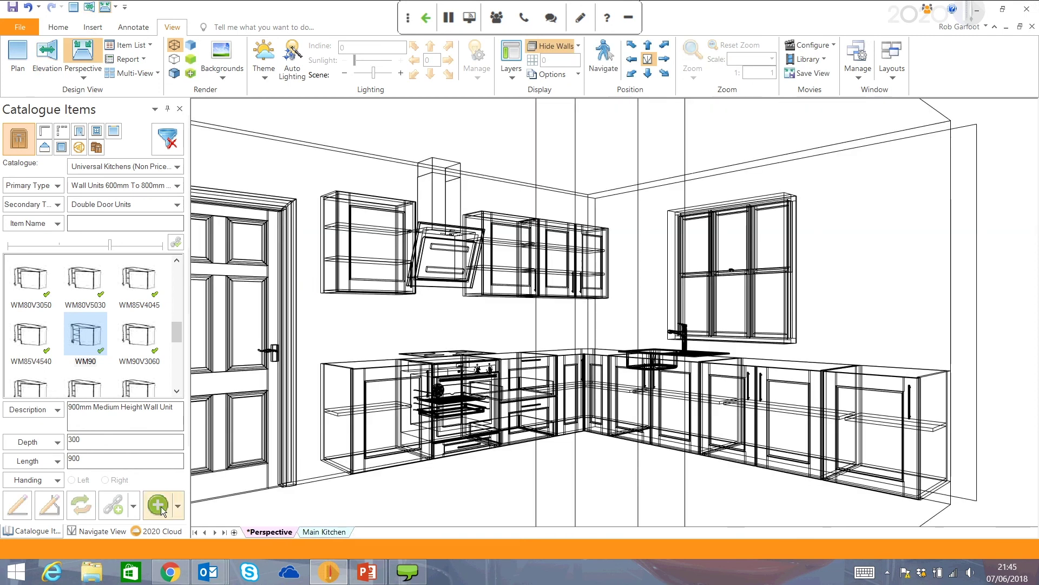
click(109, 532)
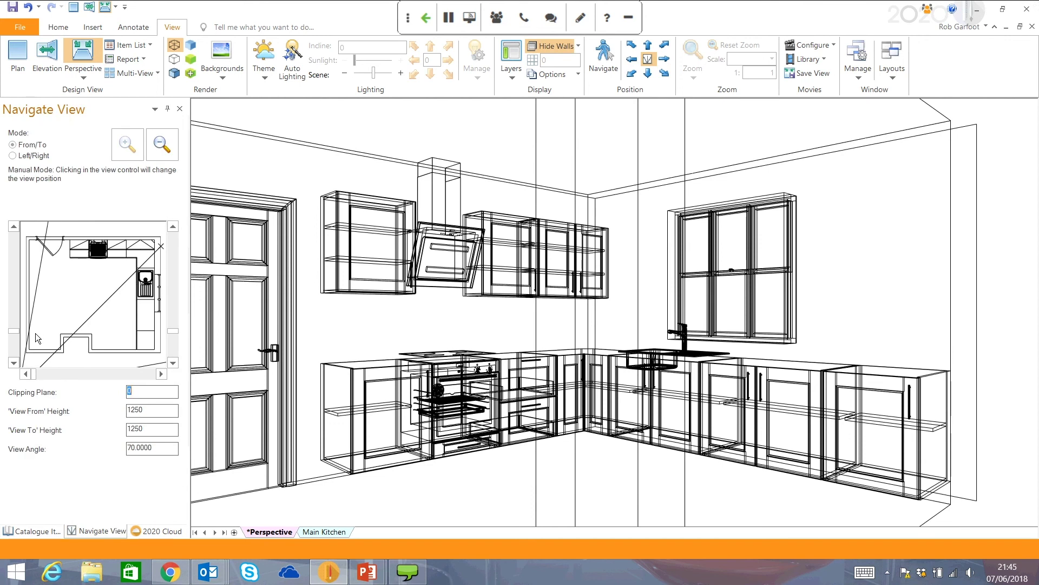
click(38, 326)
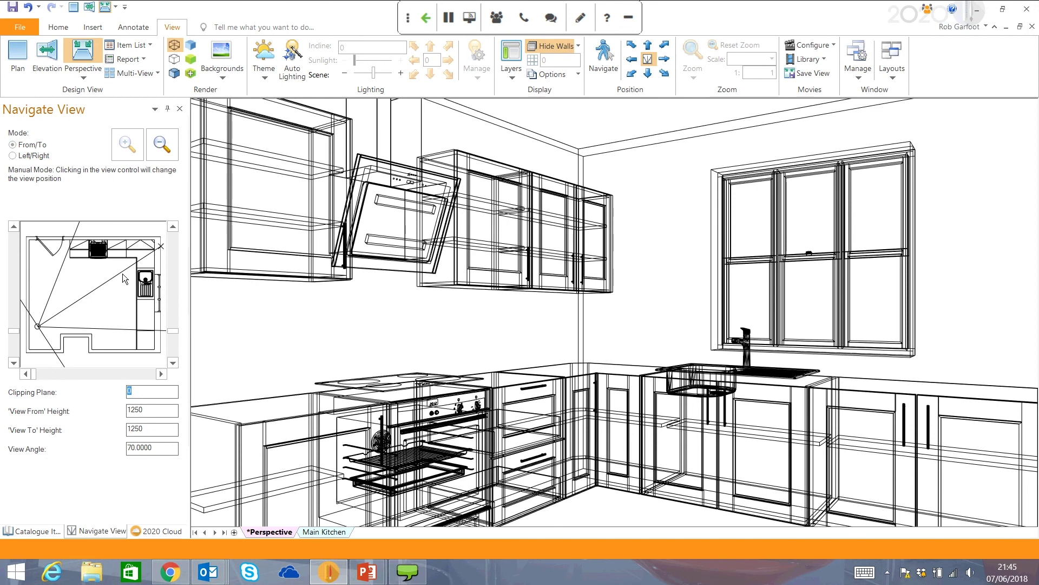
click(121, 273)
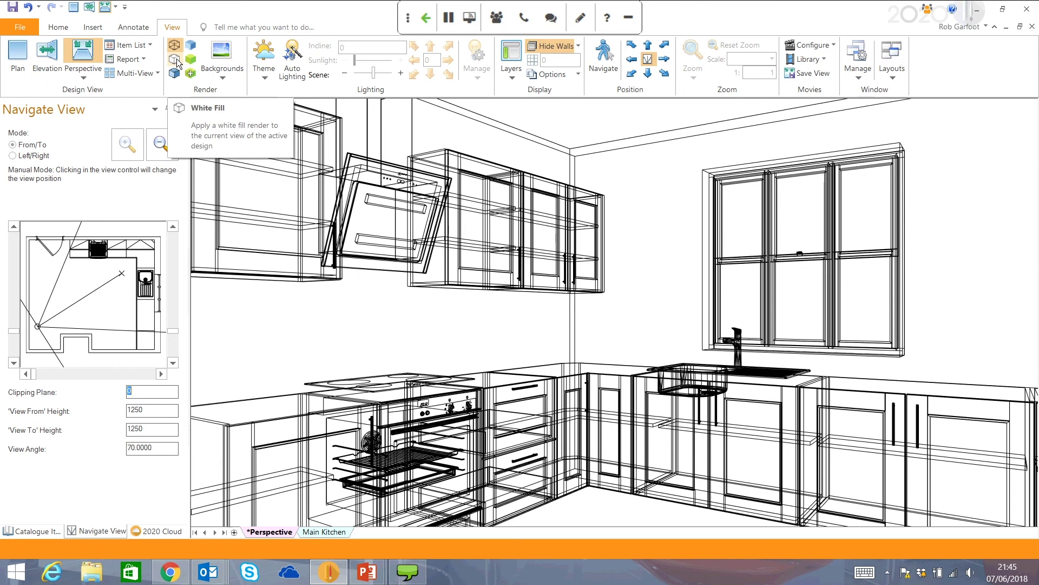
Step: Upgrade the kitchen perspective from line drawing through colour fill and realistic shading to Presentation Plus quality
click(177, 59)
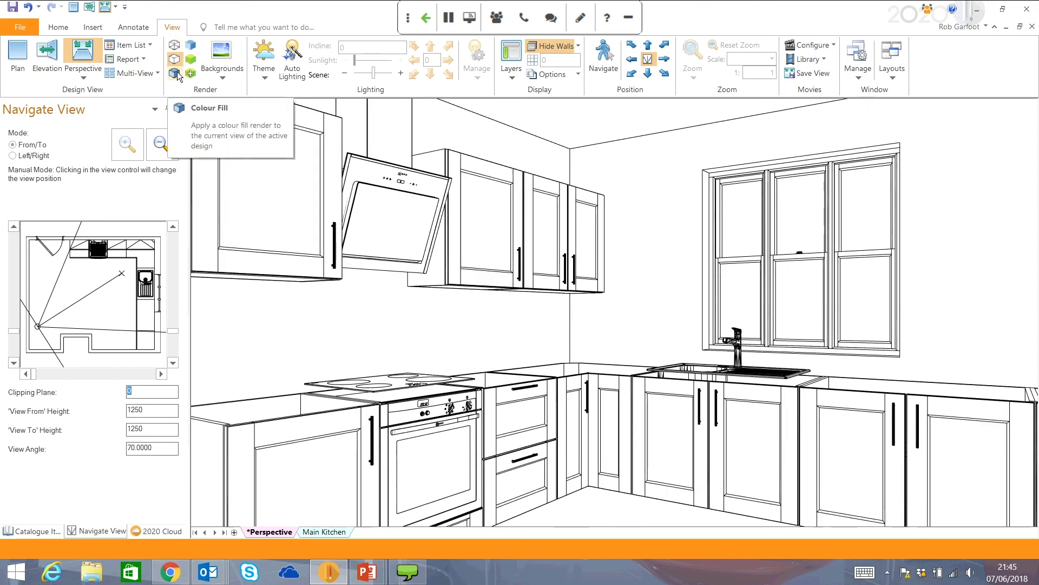
click(177, 76)
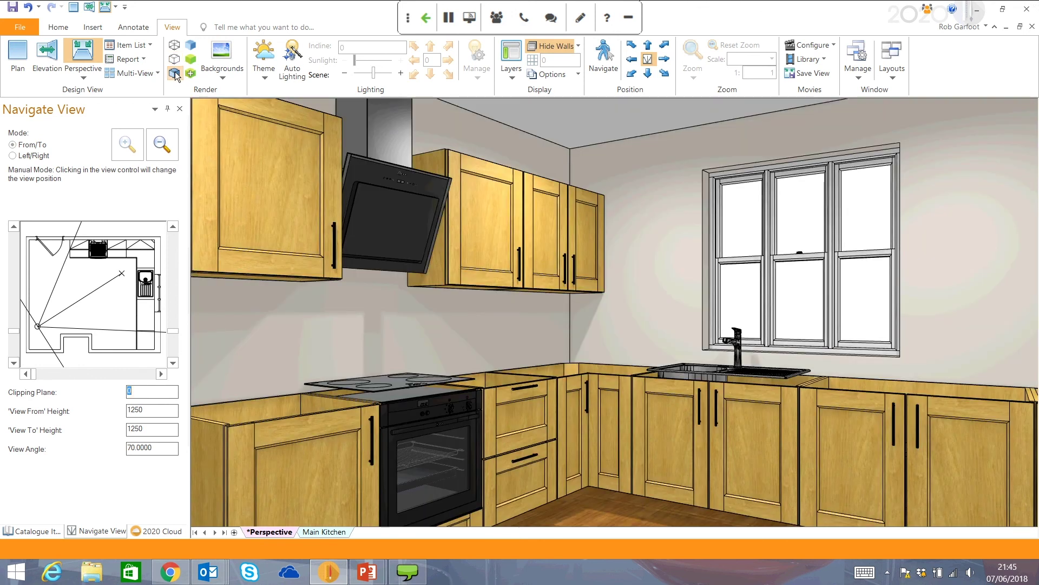
click(194, 49)
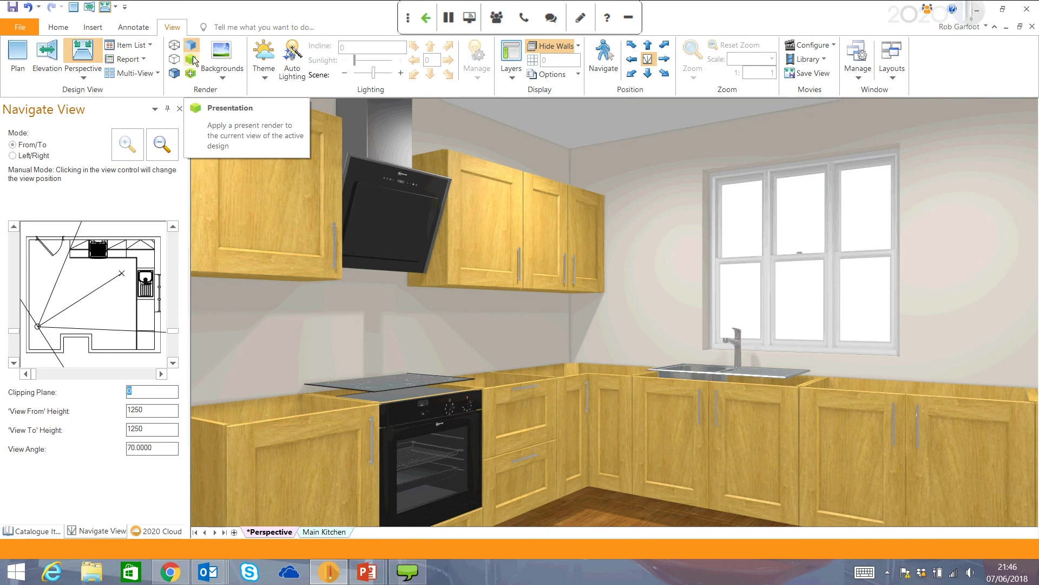
click(192, 58)
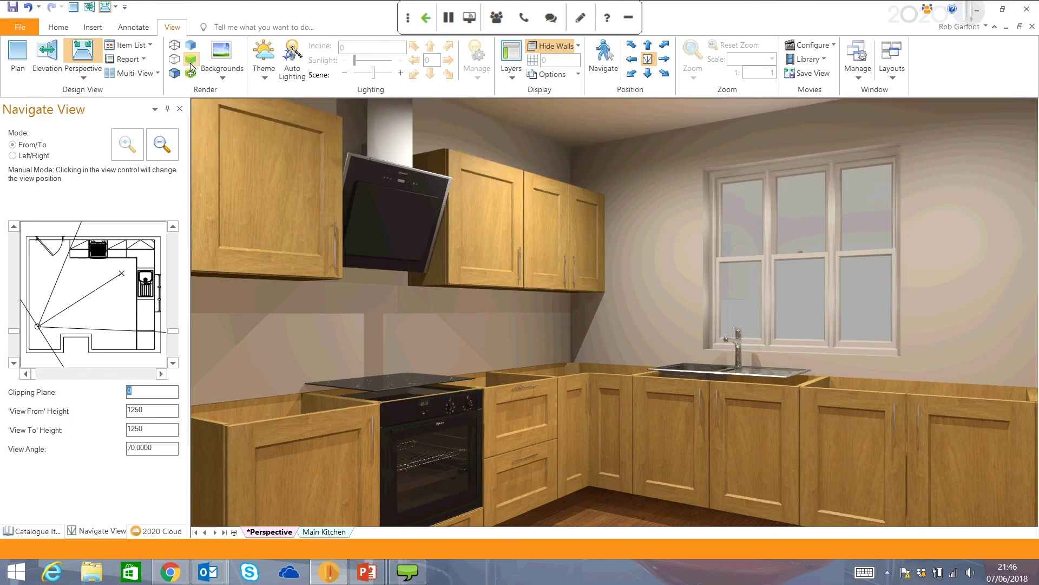
click(190, 74)
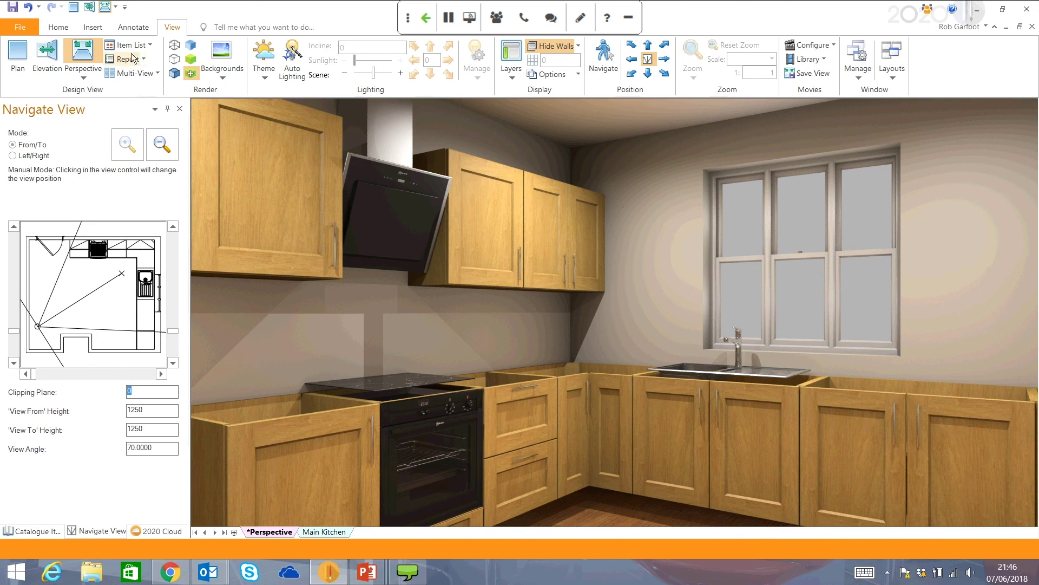
Step: Turn off Cornice Enabled in the Auto Features settings
click(102, 28)
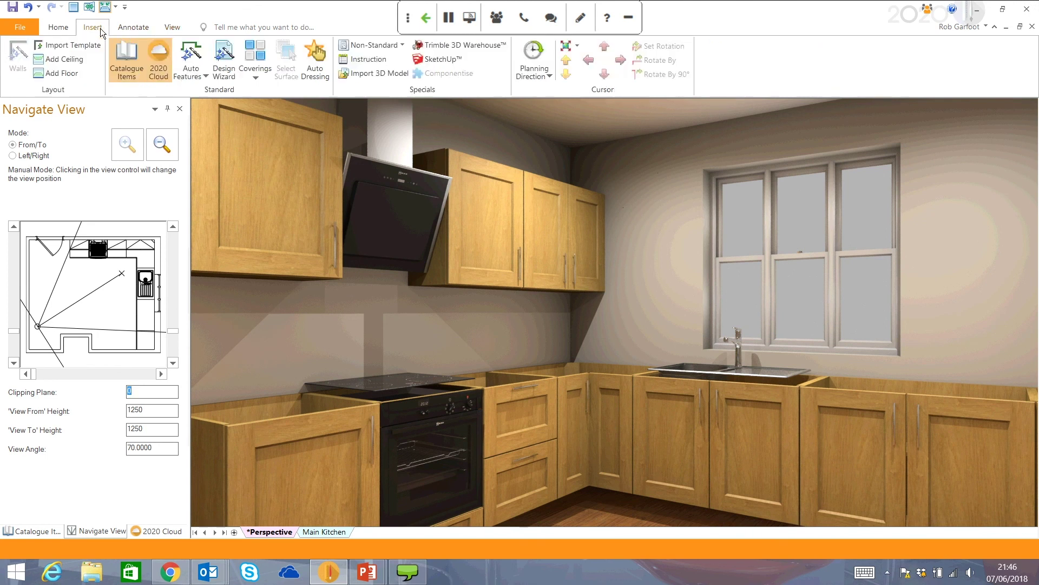
click(197, 54)
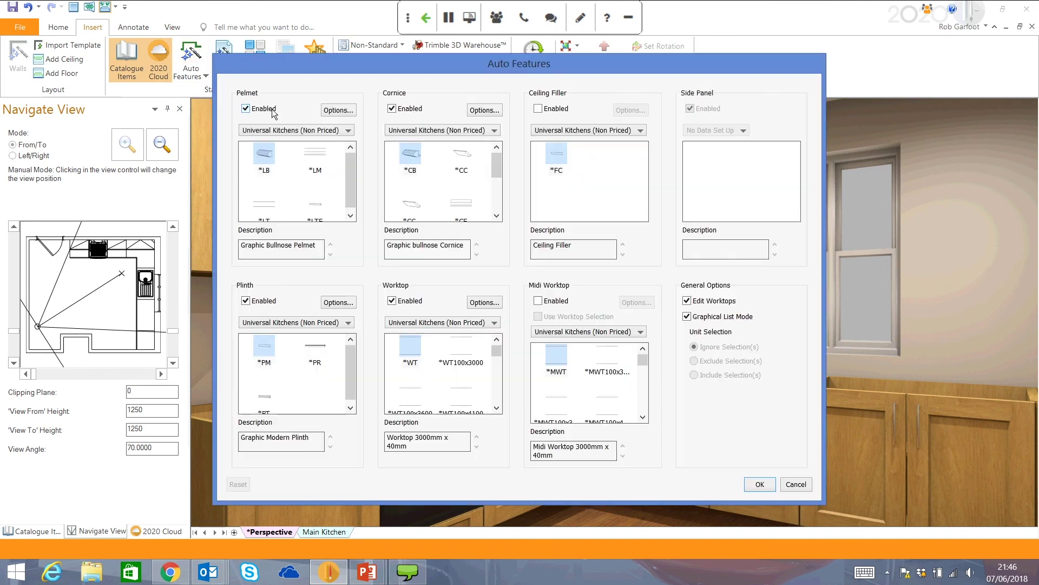
click(412, 110)
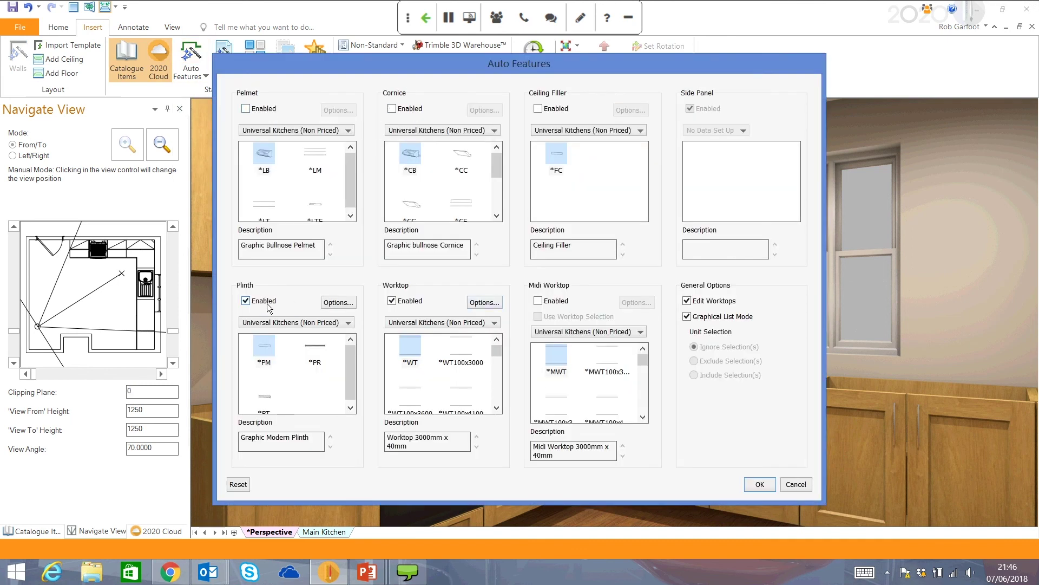
click(761, 485)
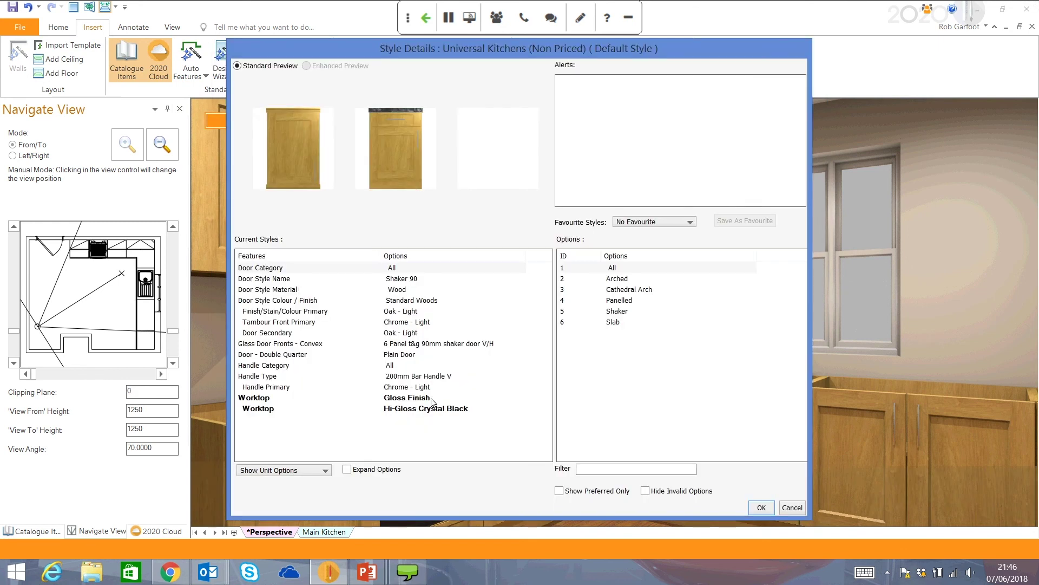
Step: Set the worktop gloss finish to Hi-Gloss Black Pearl in Style Details and apply it
click(431, 398)
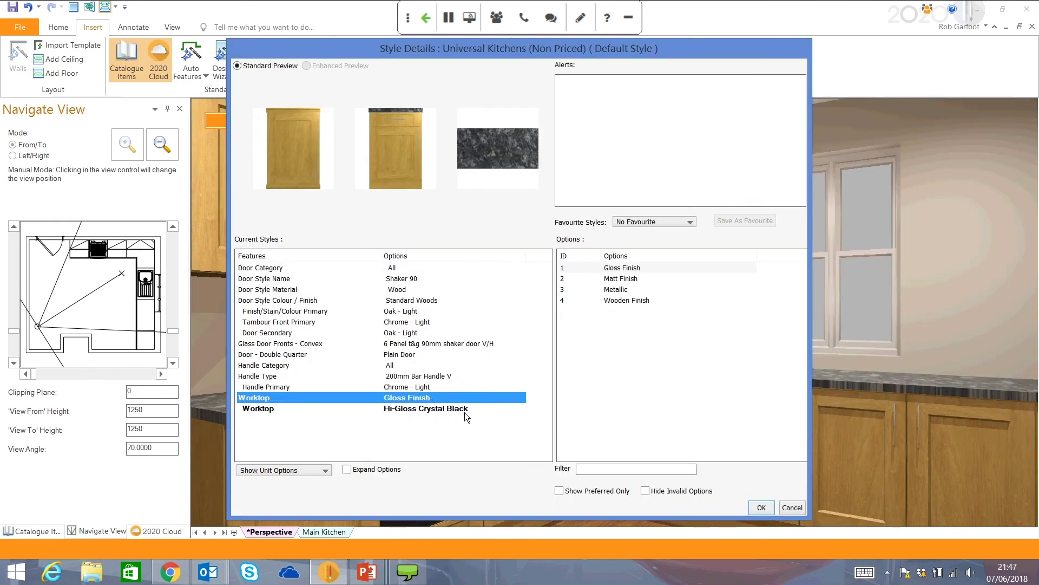
click(479, 408)
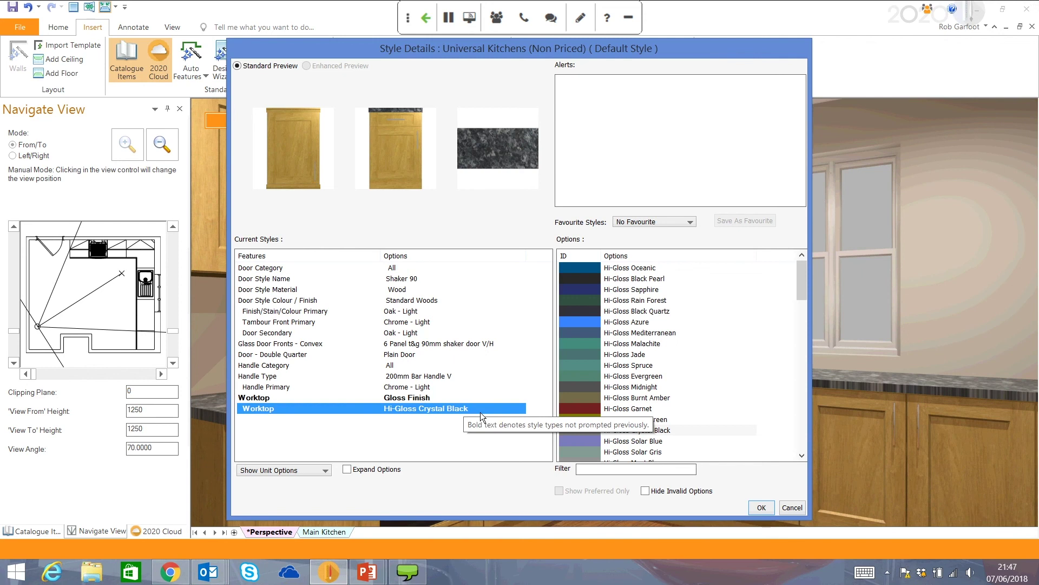
click(661, 278)
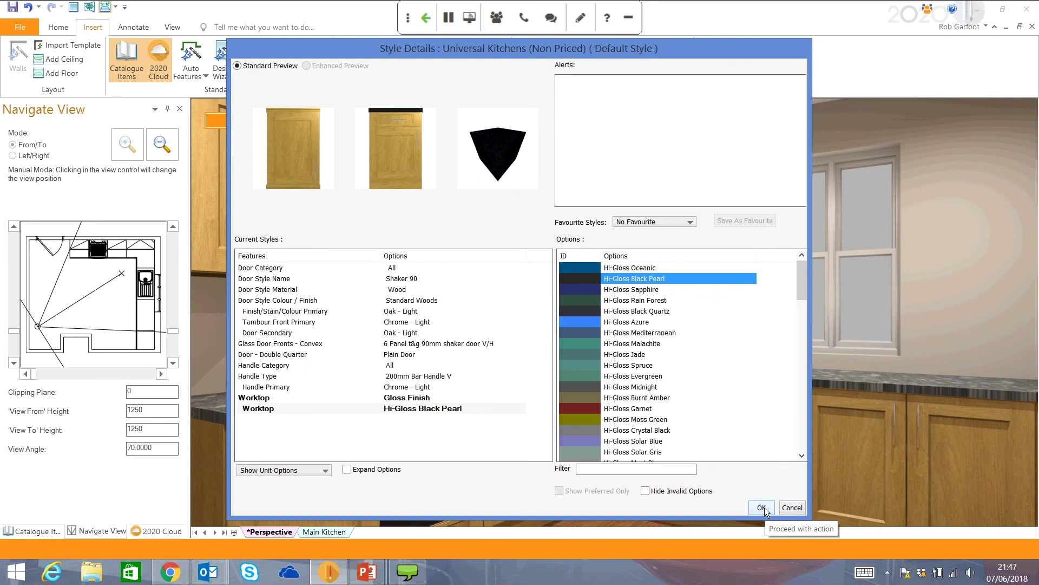
mouse_move(803, 278)
mouse_down()
mouse_move(808, 397)
mouse_move(793, 274)
mouse_up()
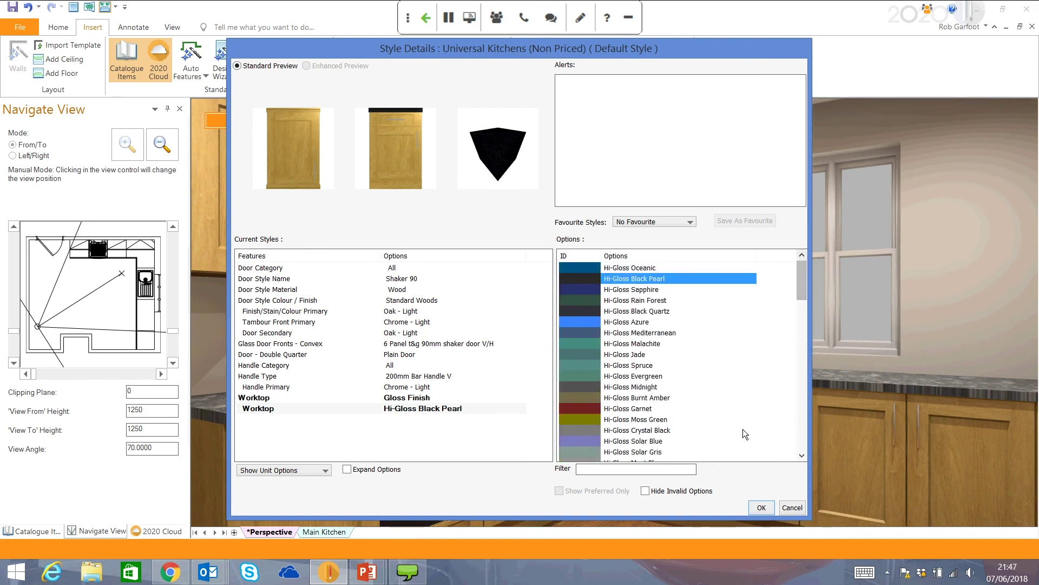
click(767, 511)
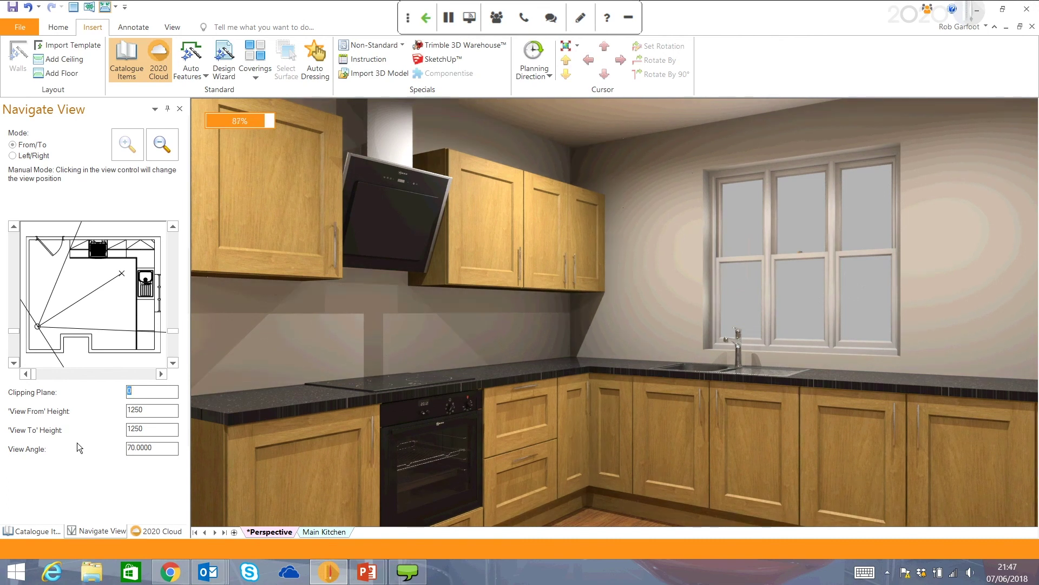
Step: Set the render background to the House picture so brickwork shows through the window
click(172, 28)
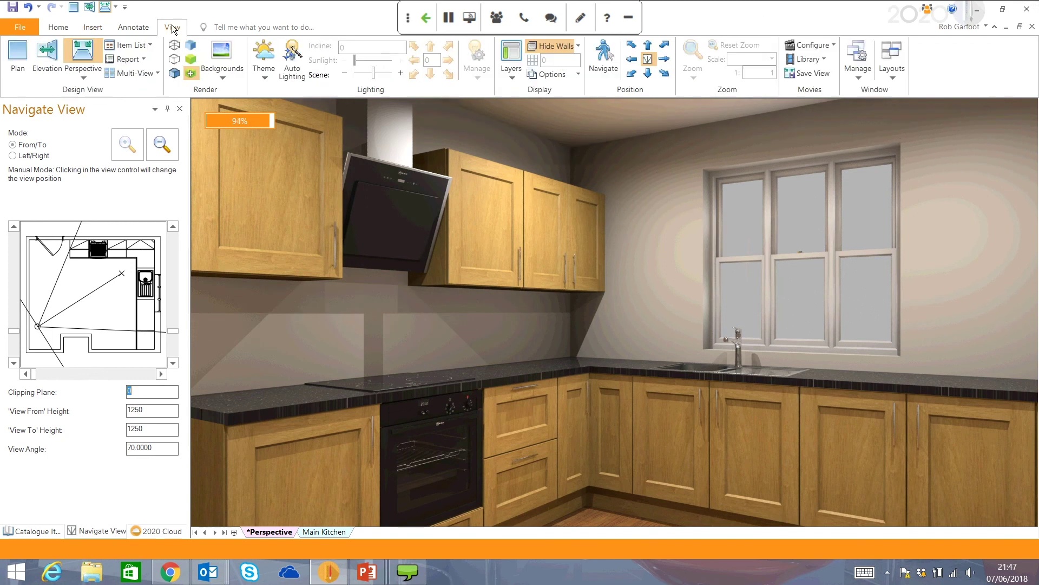
click(221, 55)
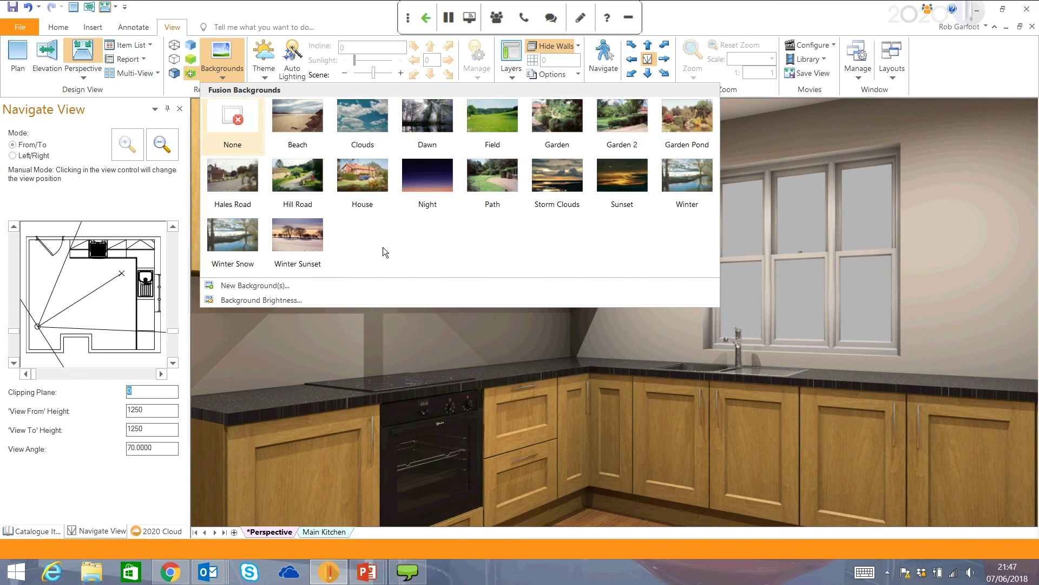
click(356, 170)
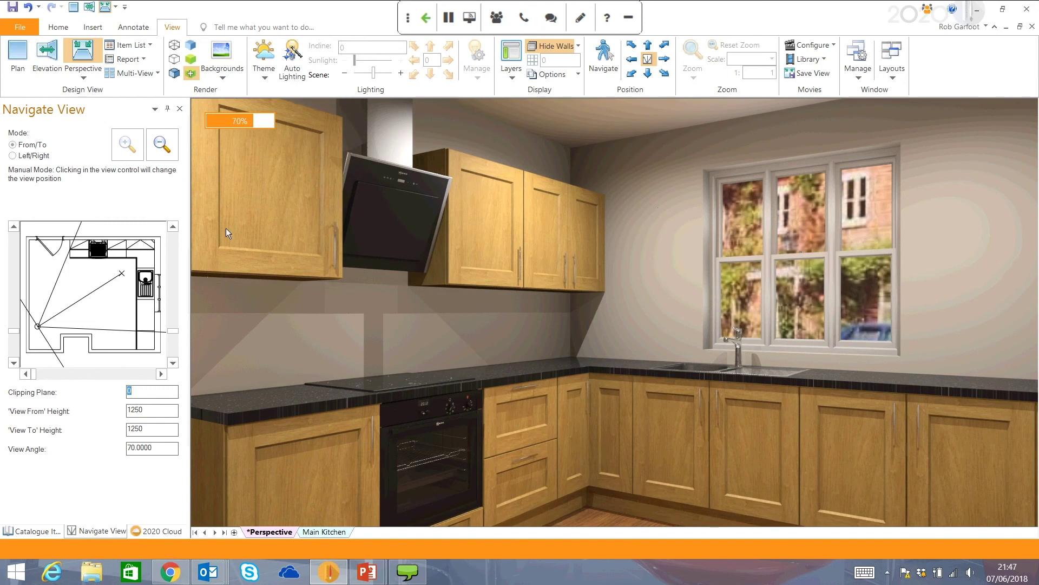
Step: Apply the Clear Sky lighting theme to the kitchen render
click(262, 56)
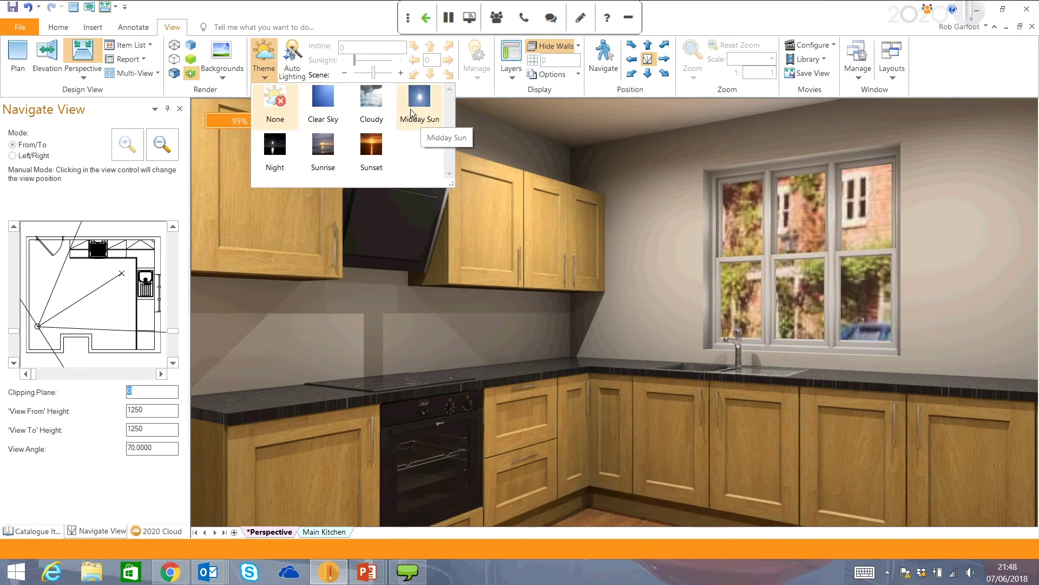
click(323, 103)
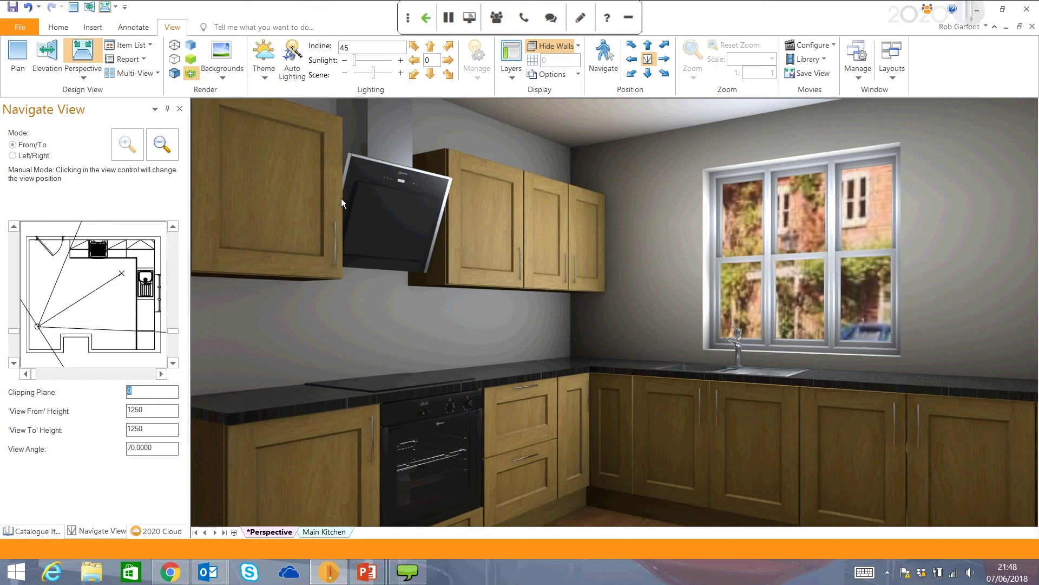
Step: Generate the Quote Priced Inc Vat report from Available Reports
click(144, 59)
mouse_move(187, 95)
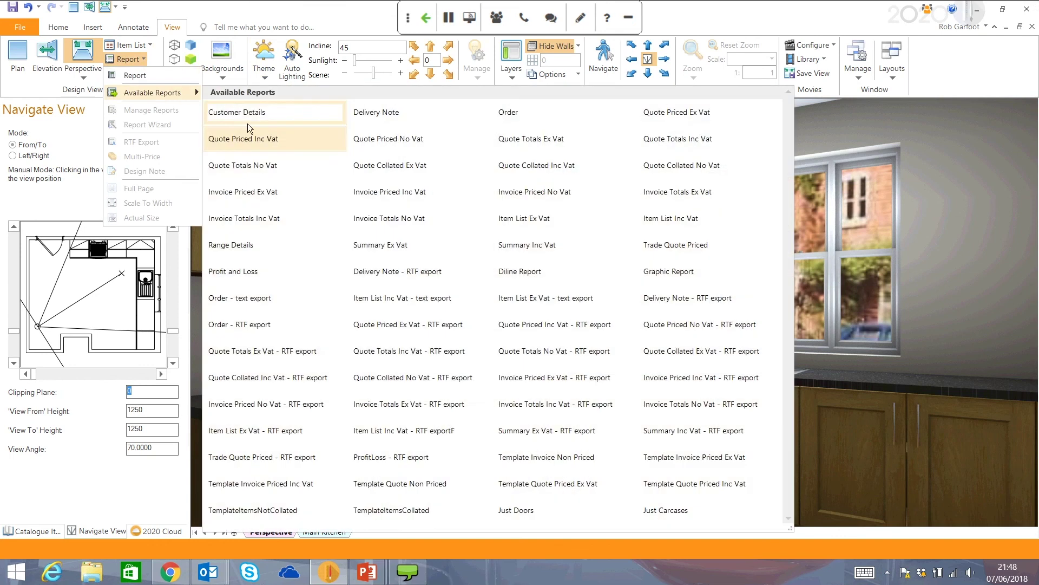
click(253, 140)
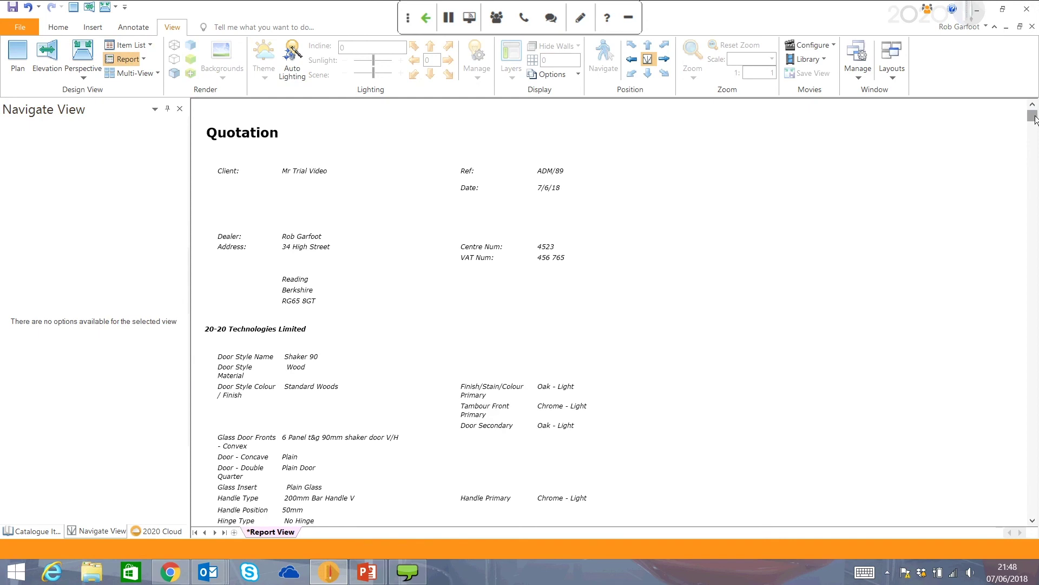
Step: Scroll through the priced unit list, then switch back to the PowerPoint slideshow
drag(1035, 120, 1036, 136)
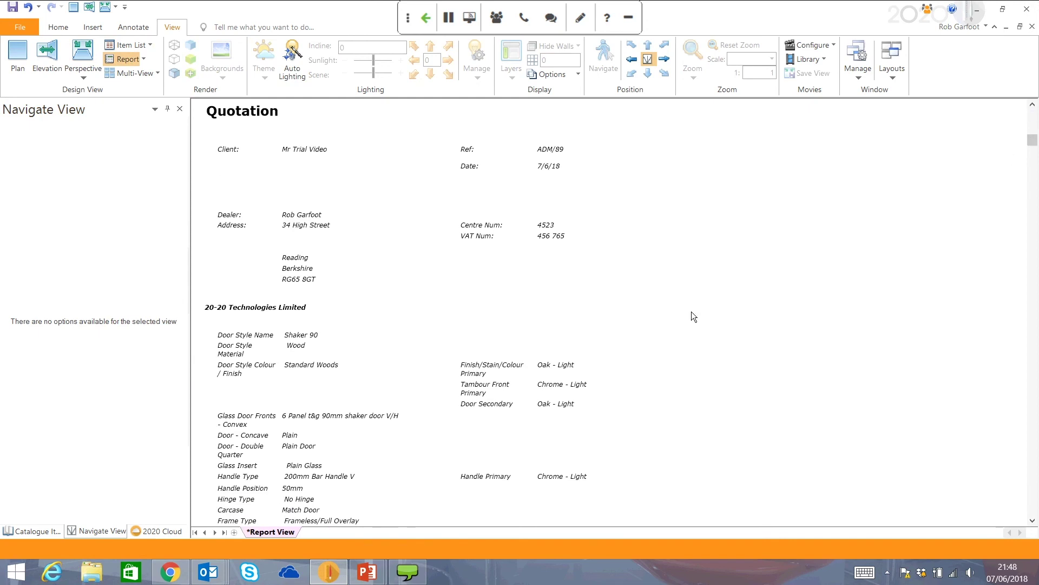
scroll(728, 331, down, 10)
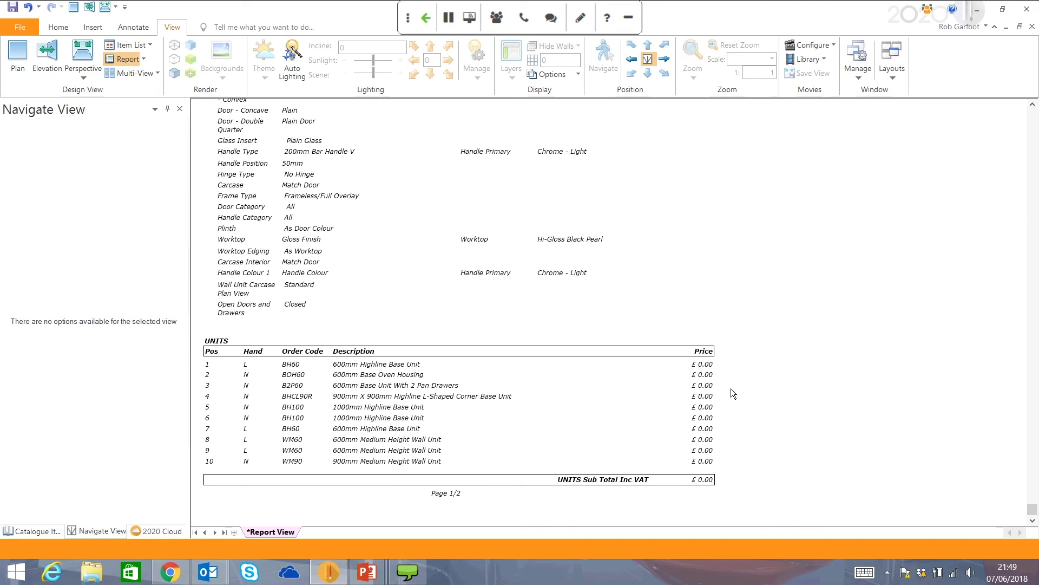
click(438, 503)
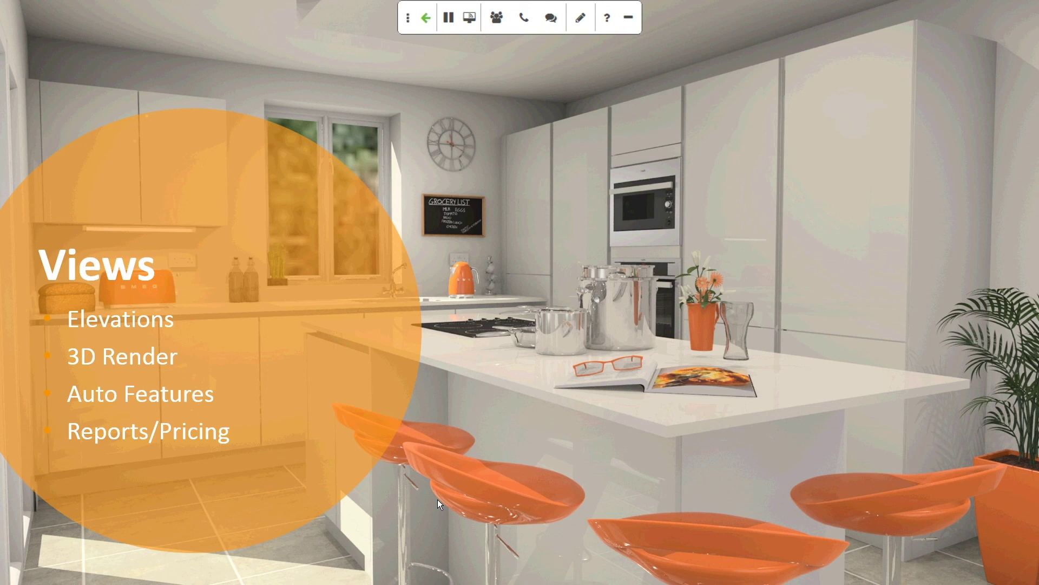
Step: Advance the slideshow two slides to the closing 2020spaces.com slide
key(Right)
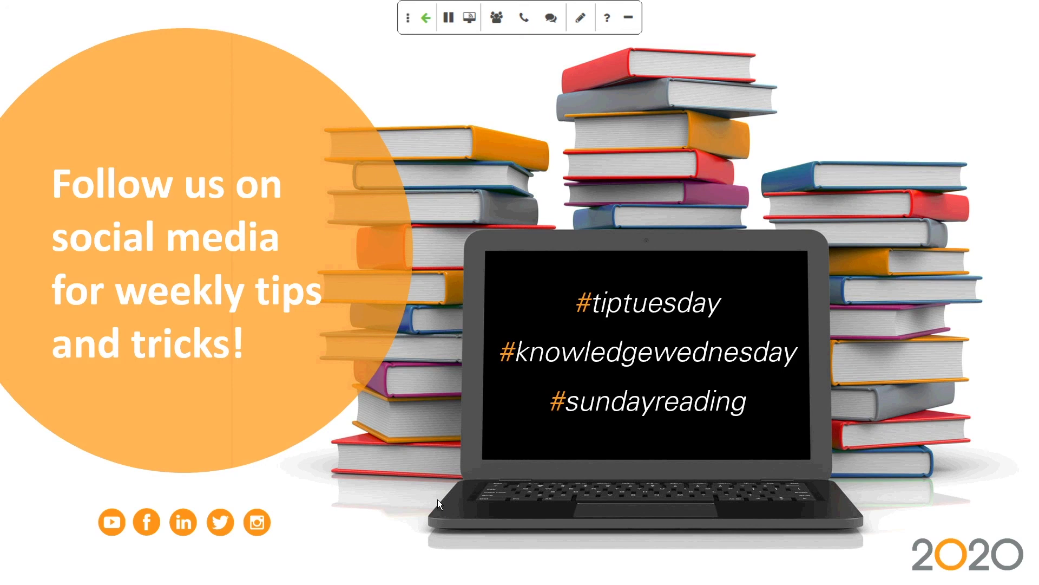
key(Right)
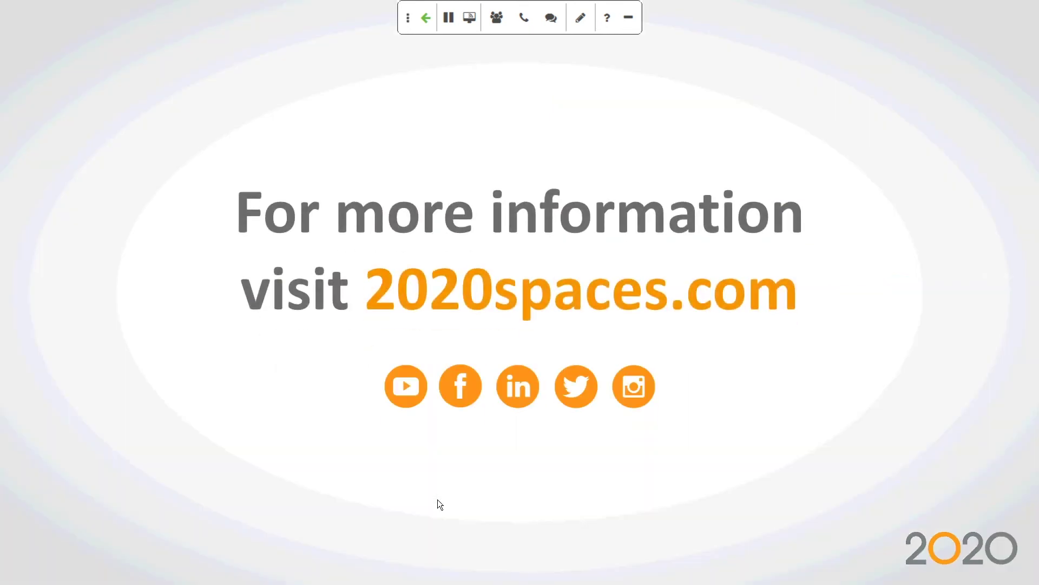